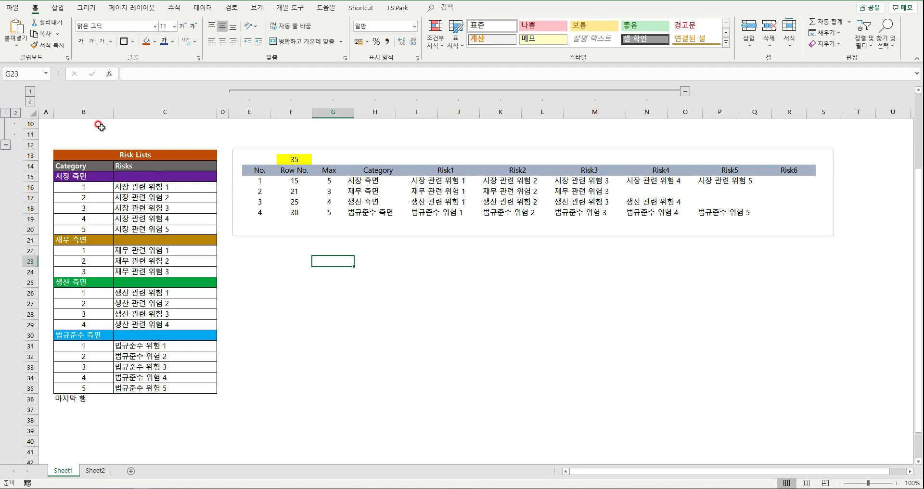
# Move the picture of the finished sample table down to about row 29, clear of the header row in row 14.
pyautogui.click(100, 110)
pyautogui.moveTo(100, 111); pyautogui.dragTo(159, 98)
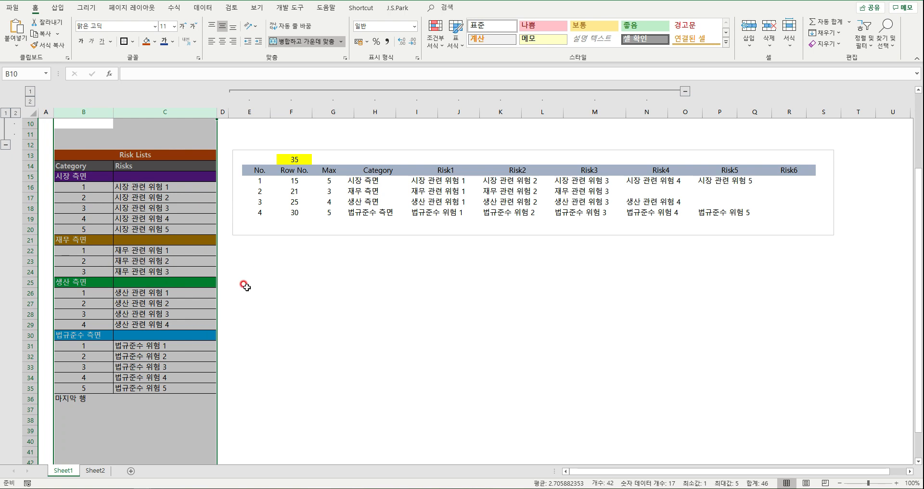
pyautogui.click(250, 259)
pyautogui.click(310, 222)
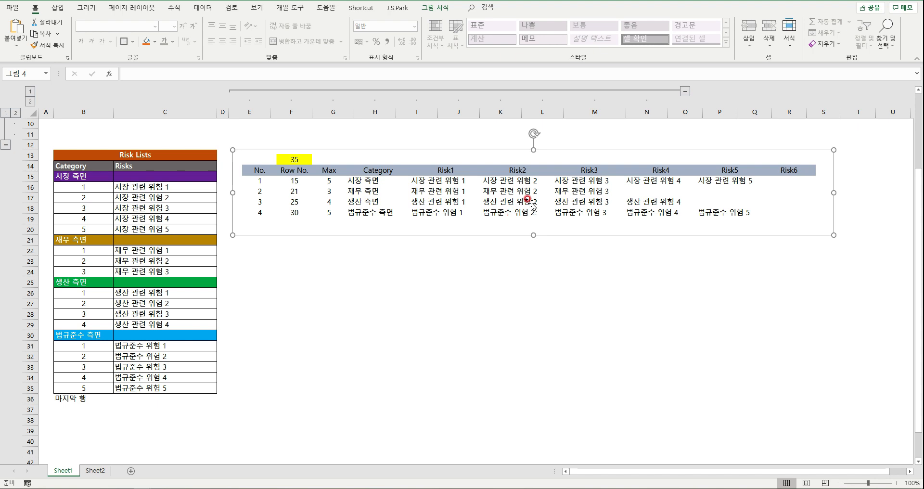
pyautogui.moveTo(469, 206); pyautogui.dragTo(468, 377)
# Make the header row E14:R14 of the new table bold.
pyautogui.moveTo(260, 167); pyautogui.dragTo(785, 164)
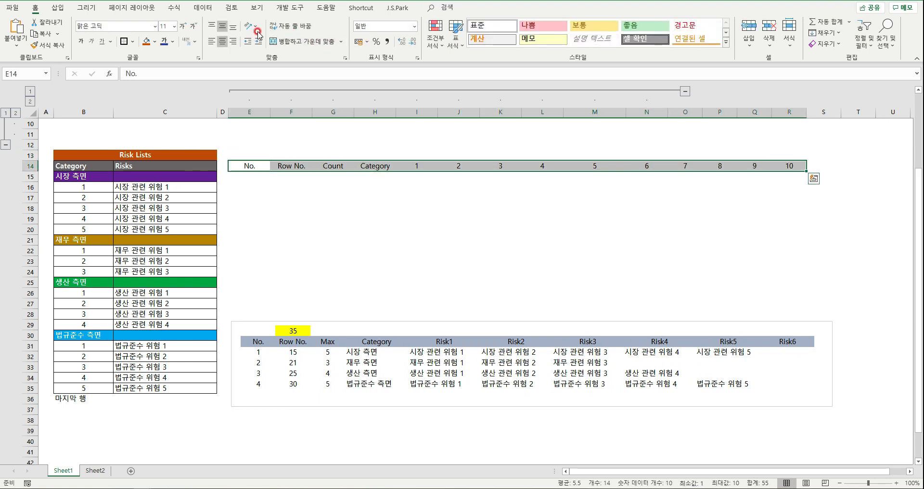
pyautogui.click(87, 43)
pyautogui.click(329, 208)
# Number the No. column from 1 to 10 in cells E15:E24, starting with 1 in E15 and filling the series down.
pyautogui.click(250, 178)
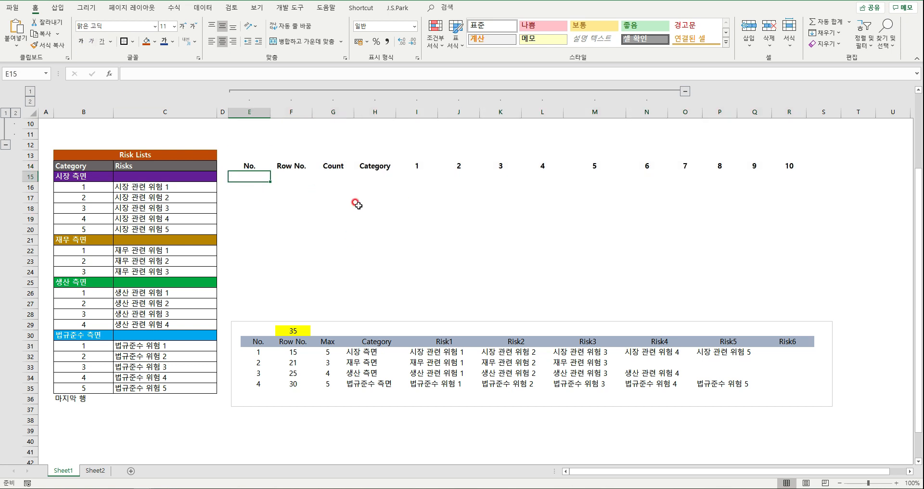
pyautogui.write('1')
pyautogui.press('Return')
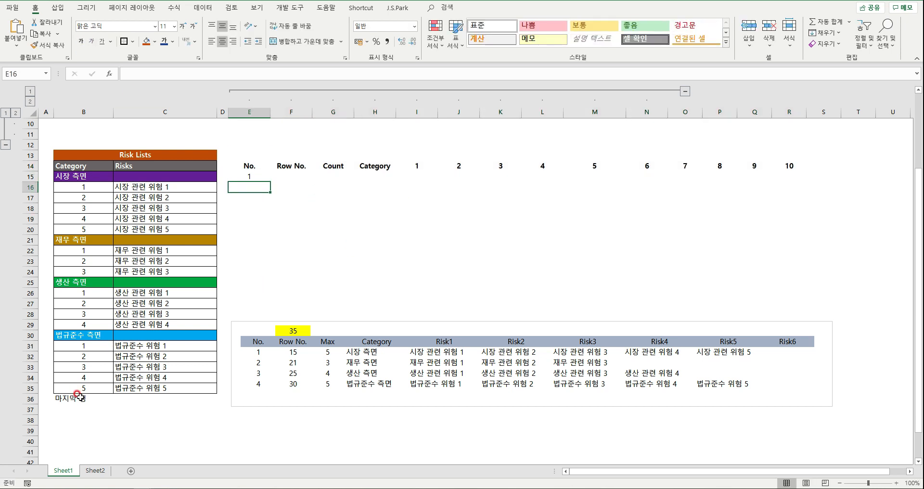
pyautogui.click(85, 336)
pyautogui.click(77, 282)
pyautogui.click(77, 239)
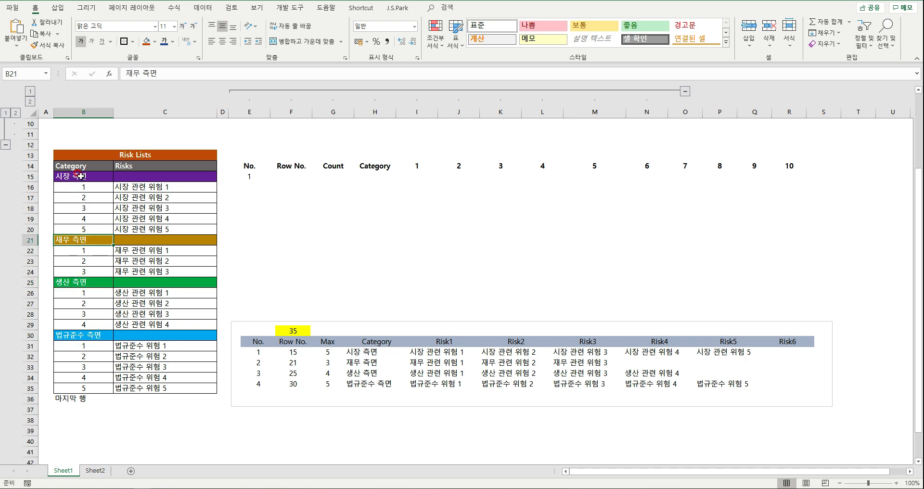
pyautogui.click(79, 176)
pyautogui.click(261, 177)
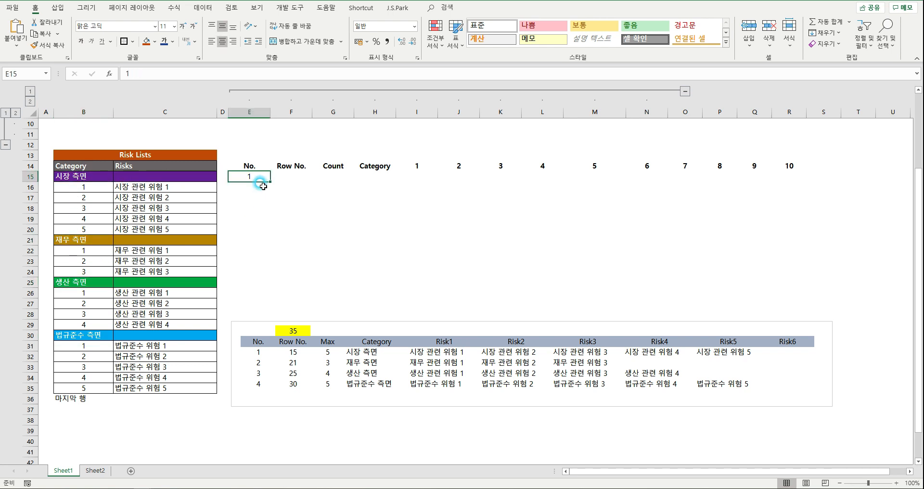
pyautogui.moveTo(271, 182); pyautogui.dragTo(273, 277)
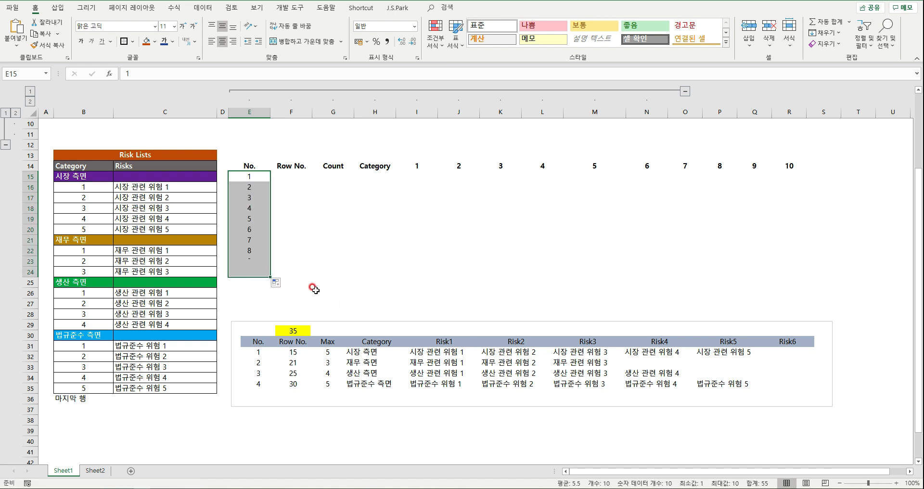
pyautogui.click(318, 269)
pyautogui.click(263, 272)
pyautogui.click(259, 179)
pyautogui.moveTo(258, 179); pyautogui.dragTo(251, 272)
pyautogui.click(291, 230)
pyautogui.click(284, 168)
pyautogui.click(282, 177)
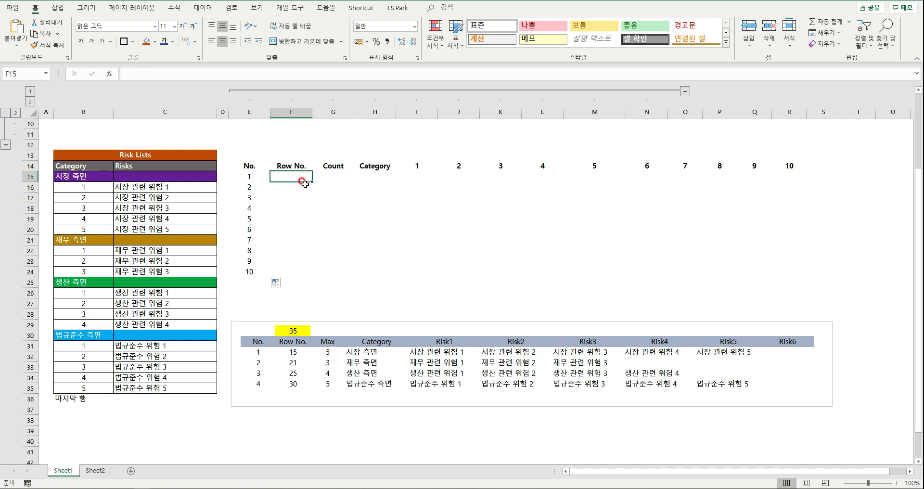
pyautogui.click(82, 176)
pyautogui.keyDown('ctrl'); pyautogui.click(86, 239); pyautogui.keyUp('ctrl')
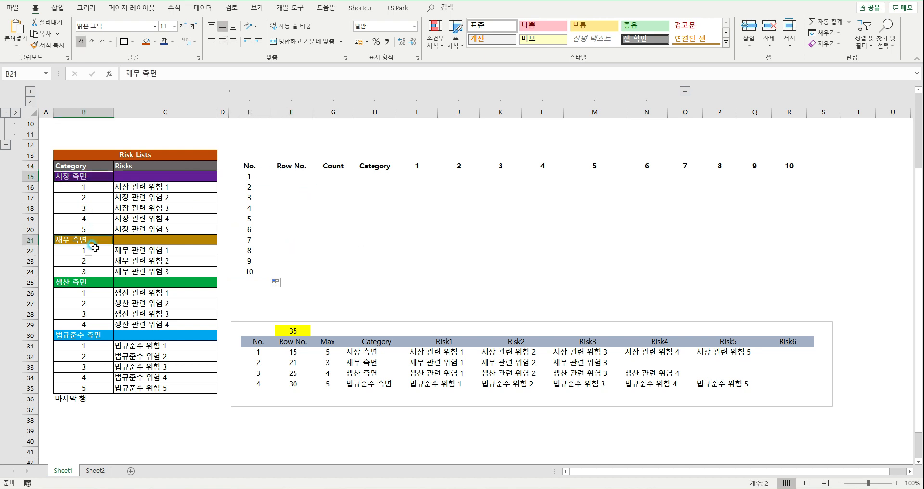
pyautogui.keyDown('ctrl'); pyautogui.click(86, 282); pyautogui.keyUp('ctrl')
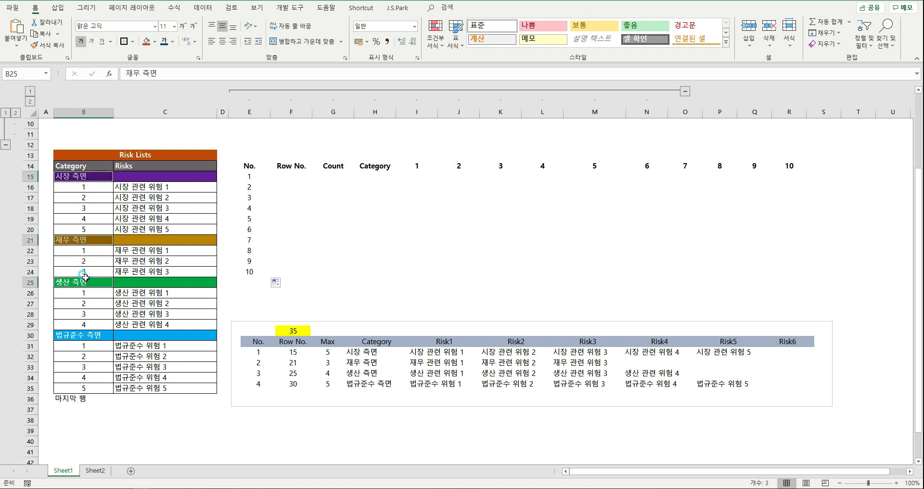
# Enter =ROW(B15) in F15 to return the row number of the 시장 측면 category heading.
pyautogui.click(302, 174)
pyautogui.write('=')
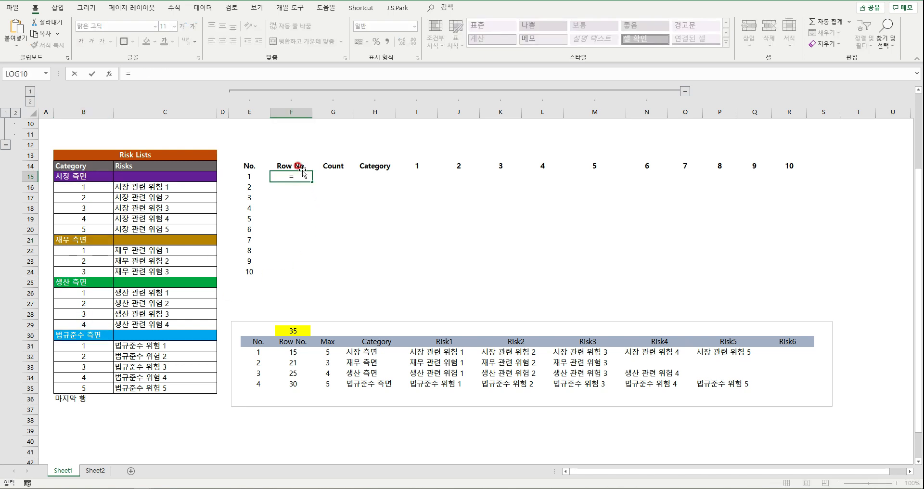
pyautogui.write('갲')
pyautogui.press('BackSpace')
pyautogui.write('row(')
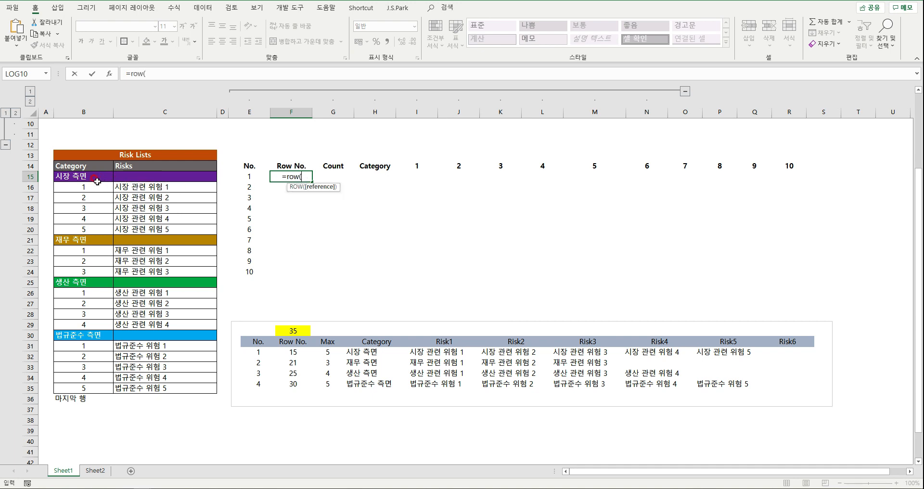
pyautogui.click(97, 181)
pyautogui.write(')')
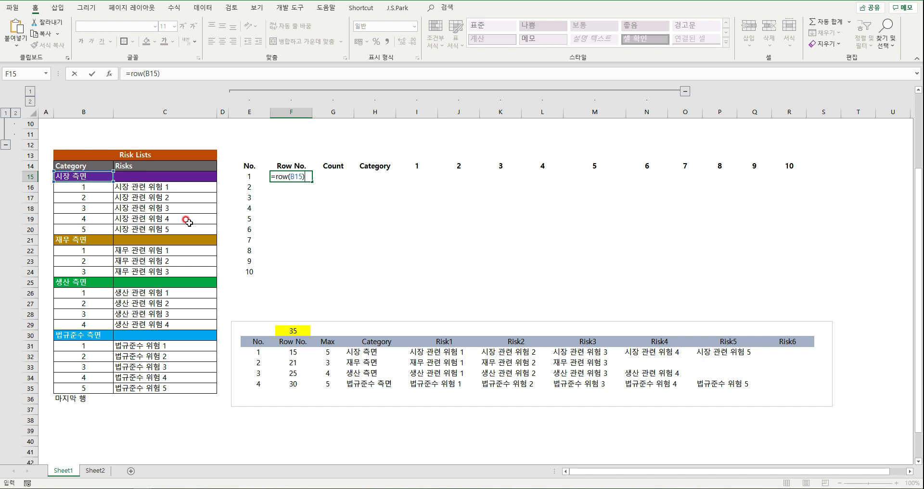
pyautogui.press('Return')
# Enter =ROW(B21) in F16 and =ROW(B25) in F17 for the 재무 측면 and 생산 측면 category headings.
pyautogui.write('=')
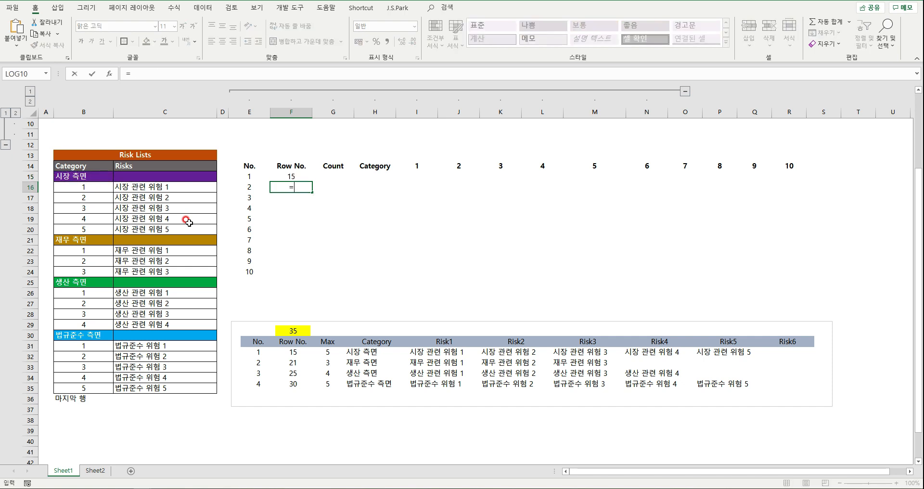
pyautogui.write('row(')
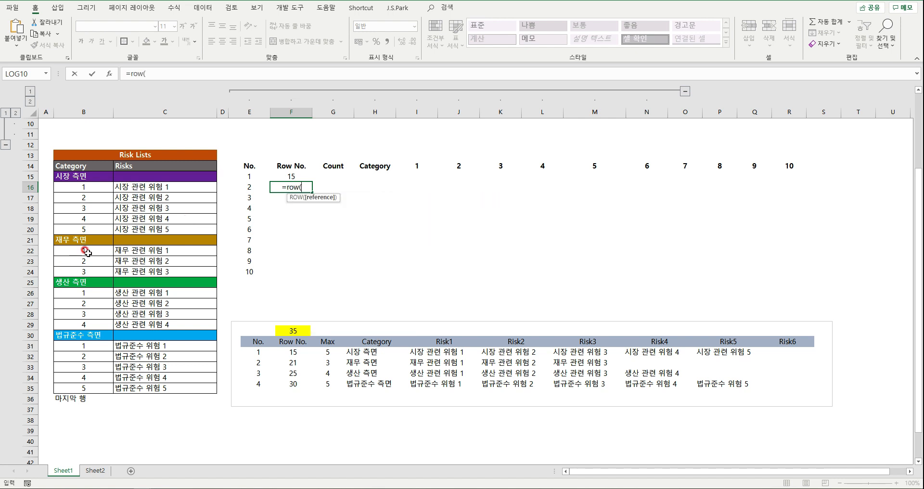
pyautogui.click(86, 236)
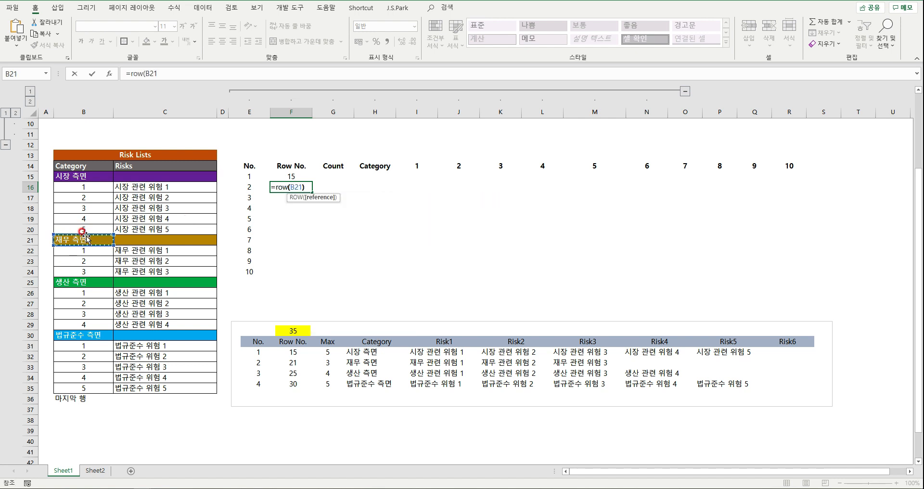
pyautogui.press('Return')
pyautogui.write('=')
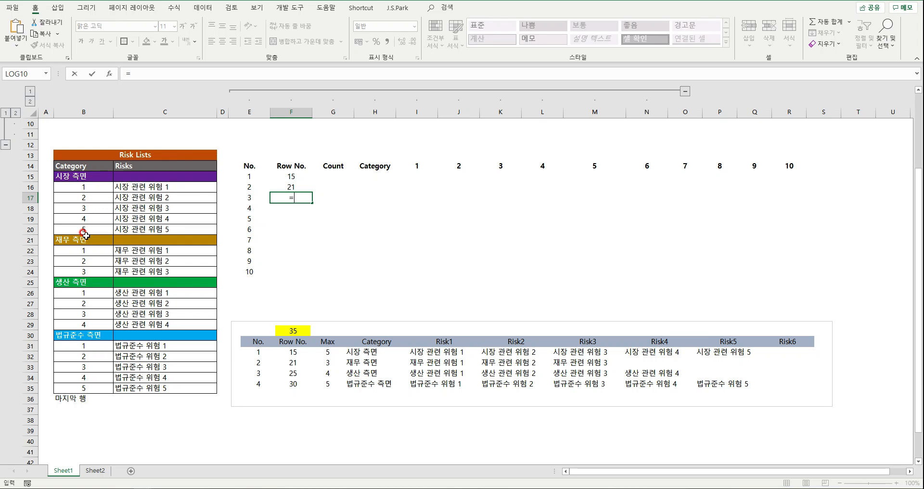
pyautogui.write('row(')
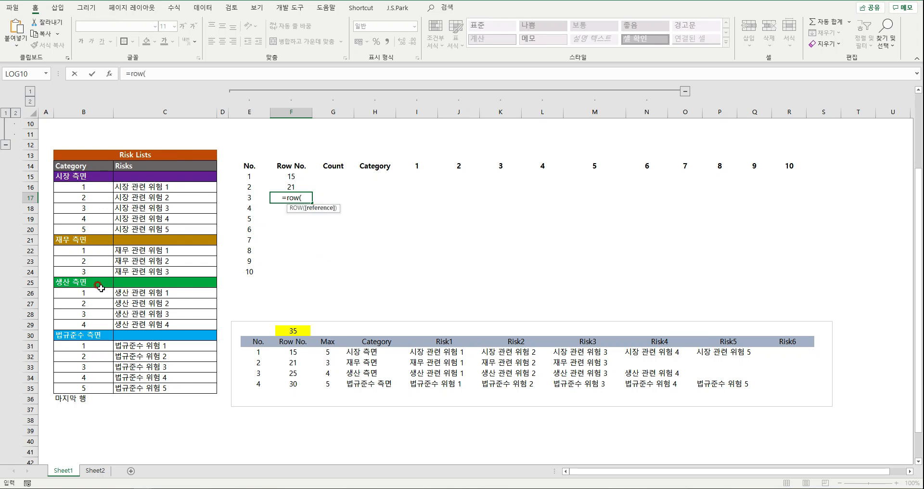
pyautogui.click(83, 283)
pyautogui.press('Return')
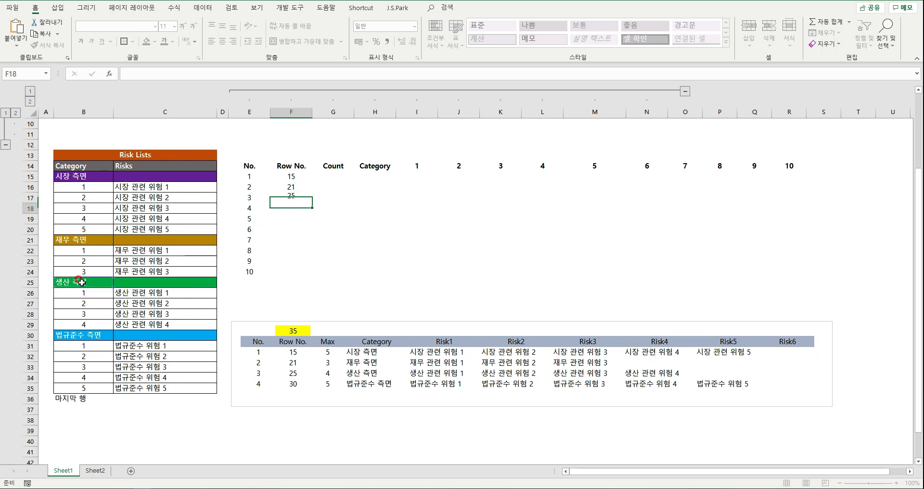
# Enter =ROW(B30) in F18 for the row number of the 법규준수 측면 category heading.
pyautogui.write('=')
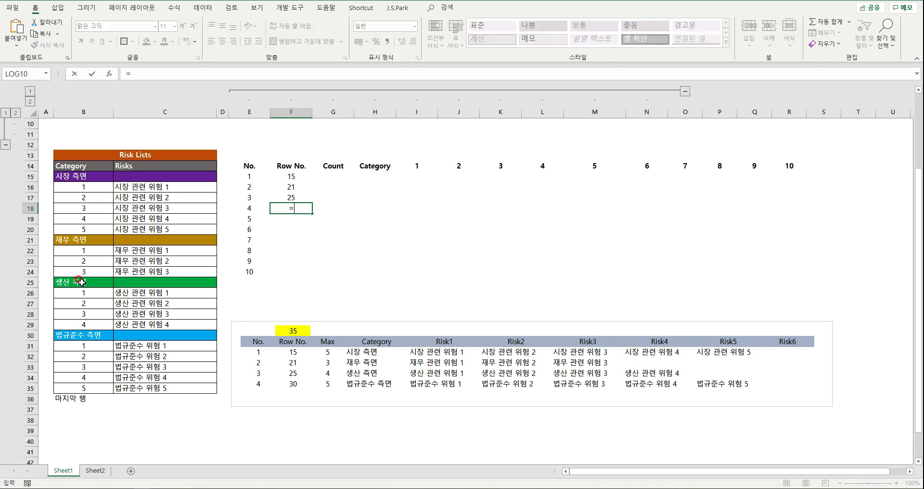
pyautogui.write('row(')
pyautogui.click(93, 336)
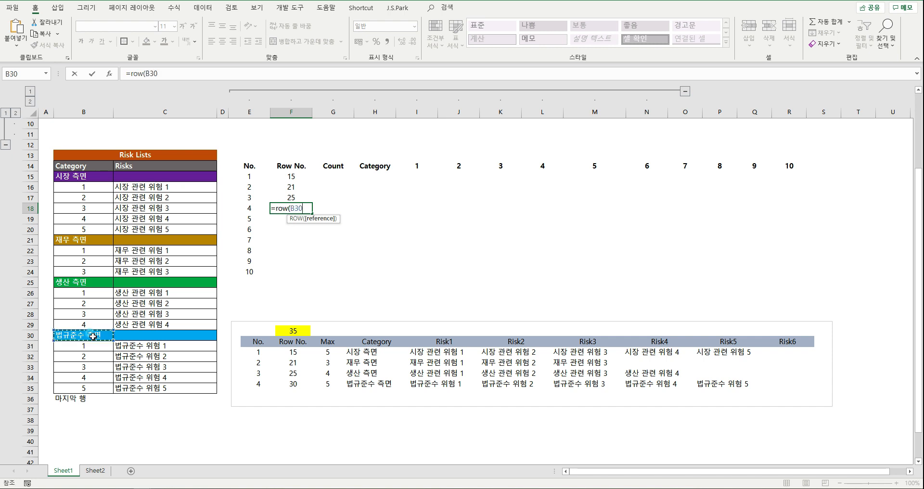
pyautogui.write(')')
pyautogui.press('Return')
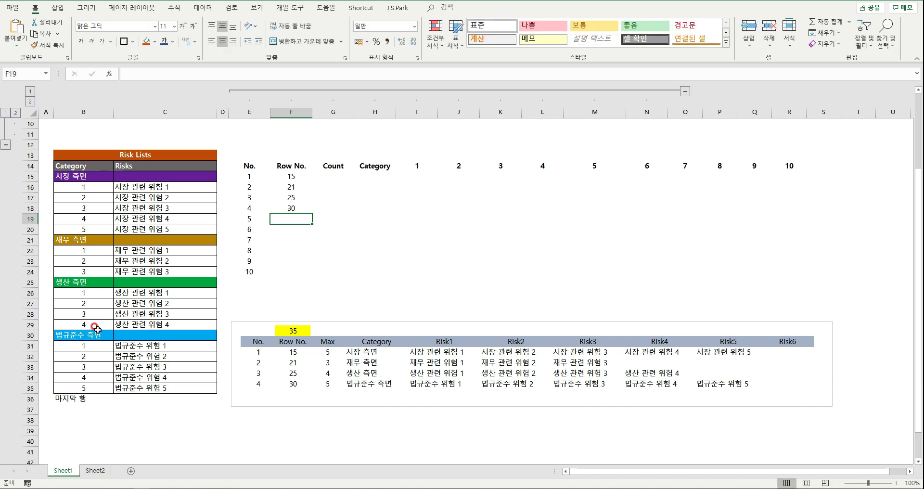
# Examine the Row No. formulas in column F against the source risk list and the empty Category and risk columns.
pyautogui.moveTo(295, 176); pyautogui.dragTo(294, 211)
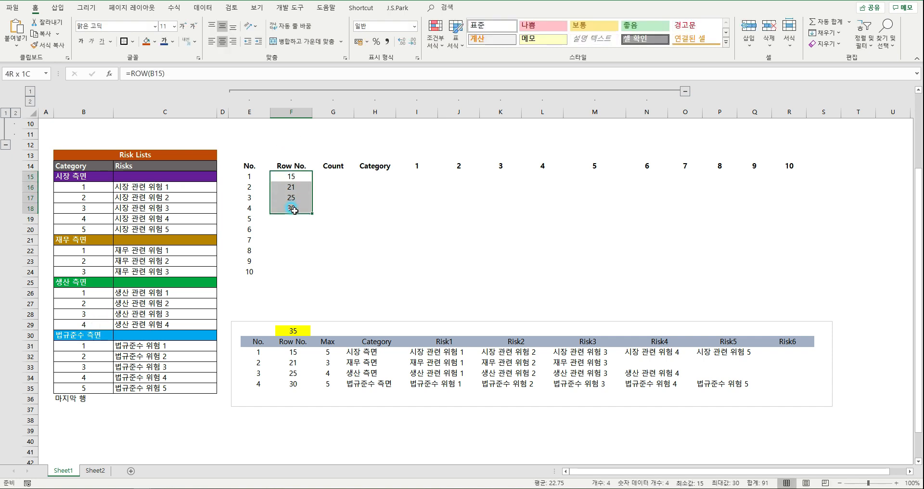
pyautogui.click(373, 207)
pyautogui.click(300, 176)
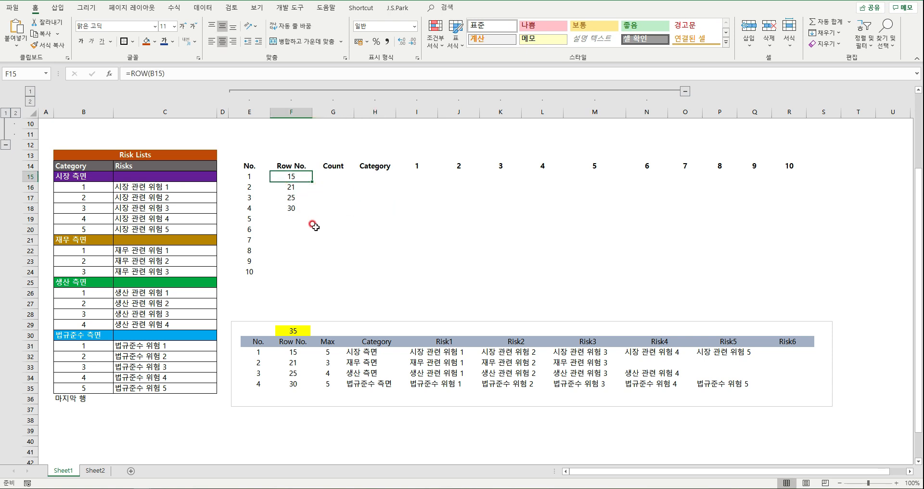
pyautogui.click(294, 209)
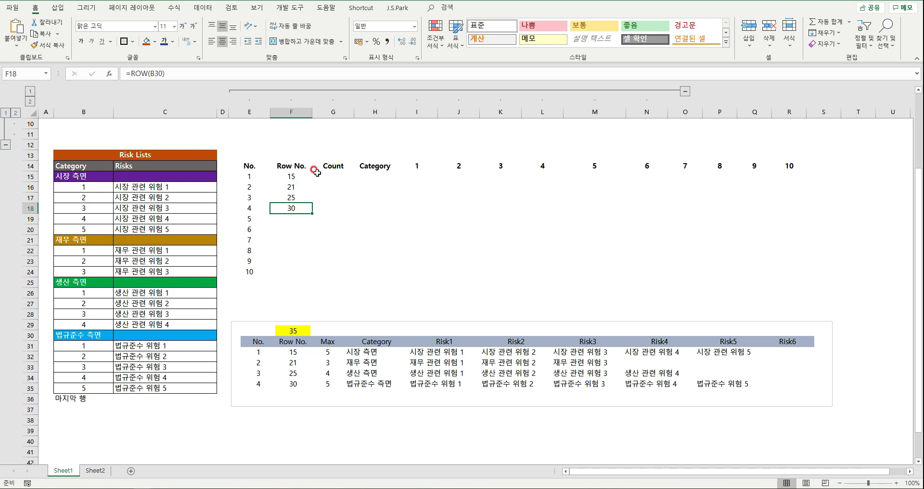
pyautogui.moveTo(292, 176); pyautogui.dragTo(280, 201)
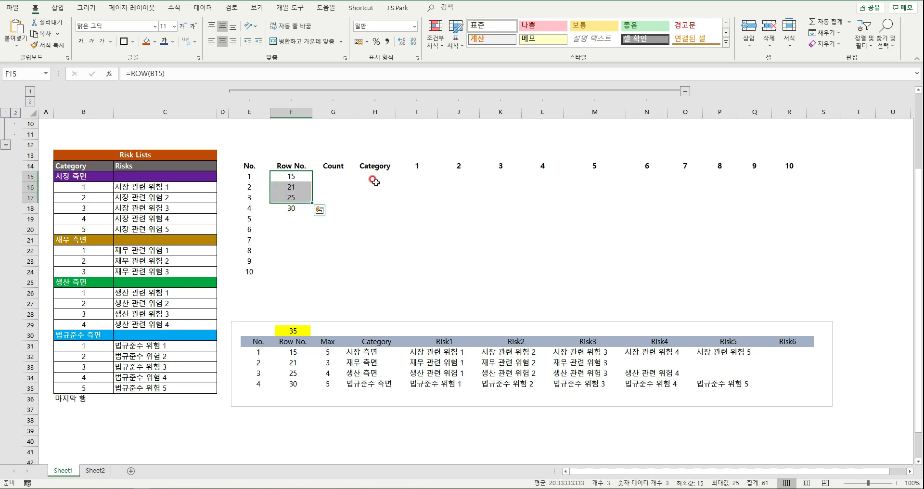
pyautogui.moveTo(380, 175); pyautogui.dragTo(401, 205)
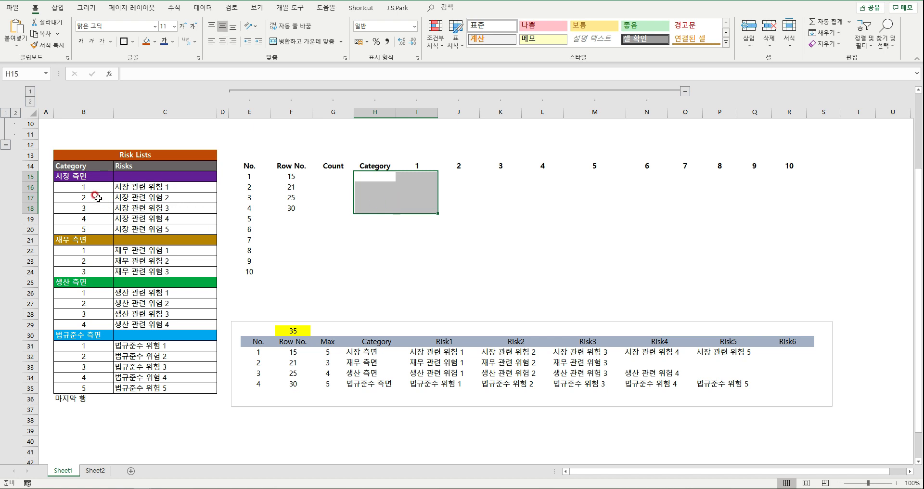
pyautogui.moveTo(76, 176); pyautogui.dragTo(142, 388)
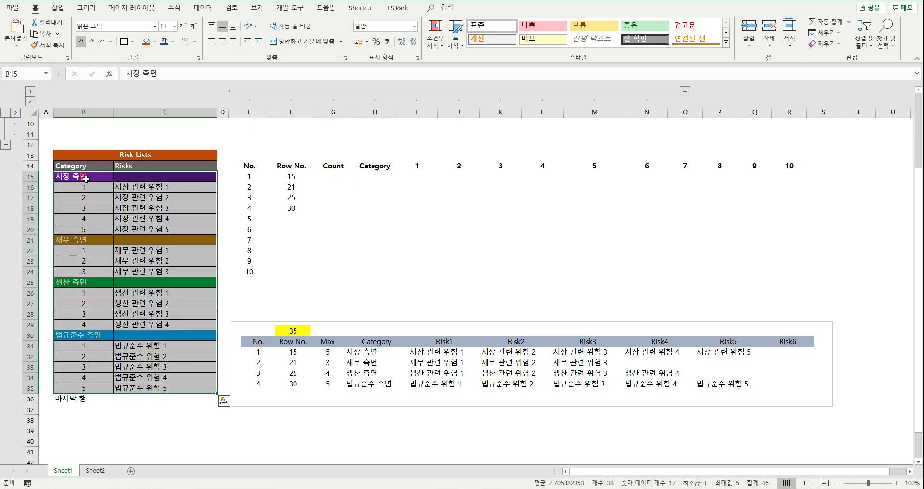
pyautogui.click(81, 176)
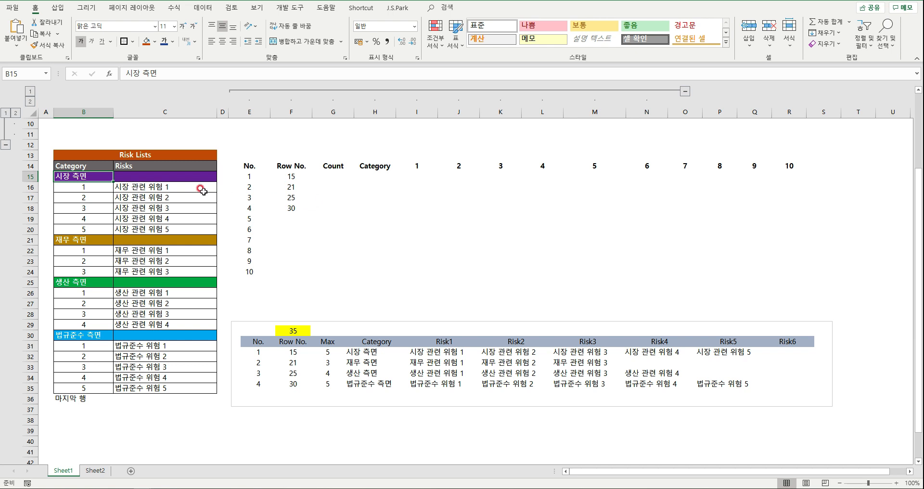
pyautogui.moveTo(91, 166); pyautogui.dragTo(178, 387)
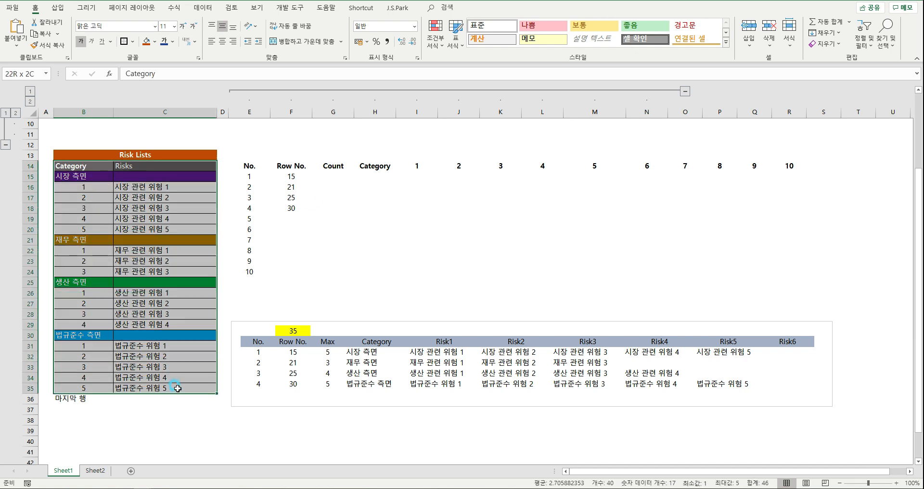
pyautogui.moveTo(361, 177); pyautogui.dragTo(786, 215)
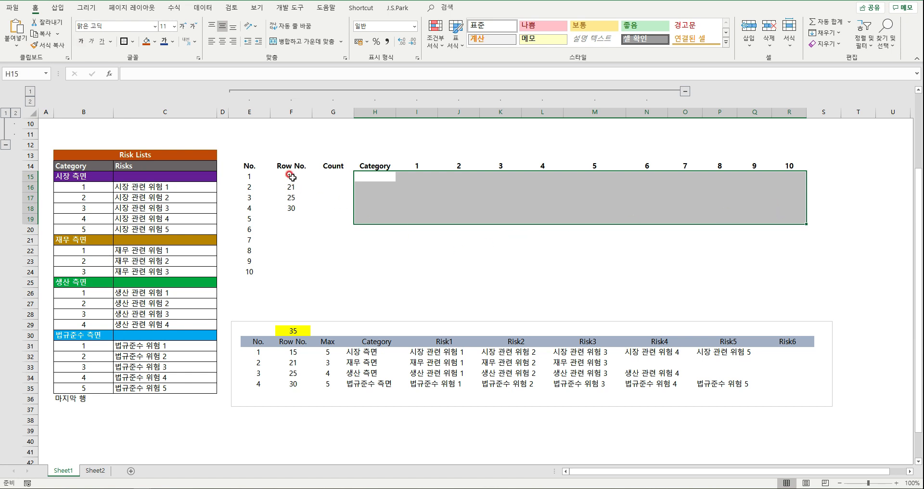
pyautogui.moveTo(291, 176); pyautogui.dragTo(302, 268)
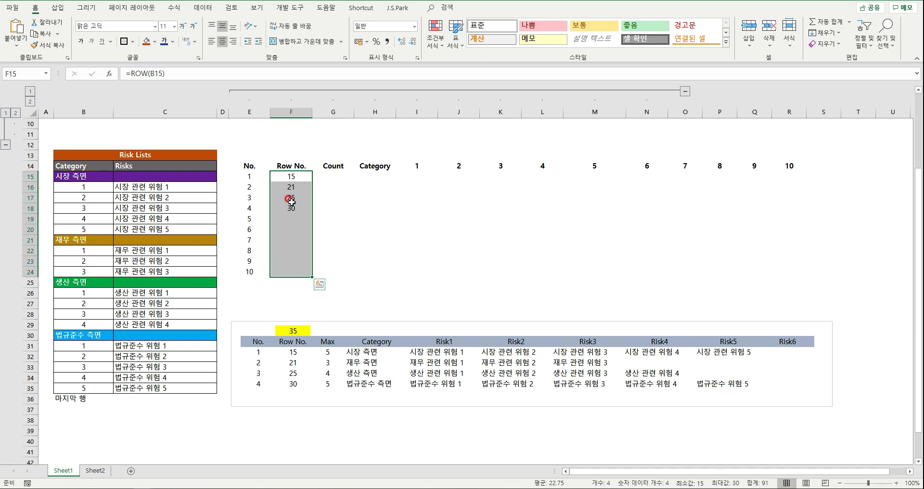
# Enter =ROW(B36) in F19 to return the row number of the 마지막 행 marker.
pyautogui.click(292, 217)
pyautogui.write('=')
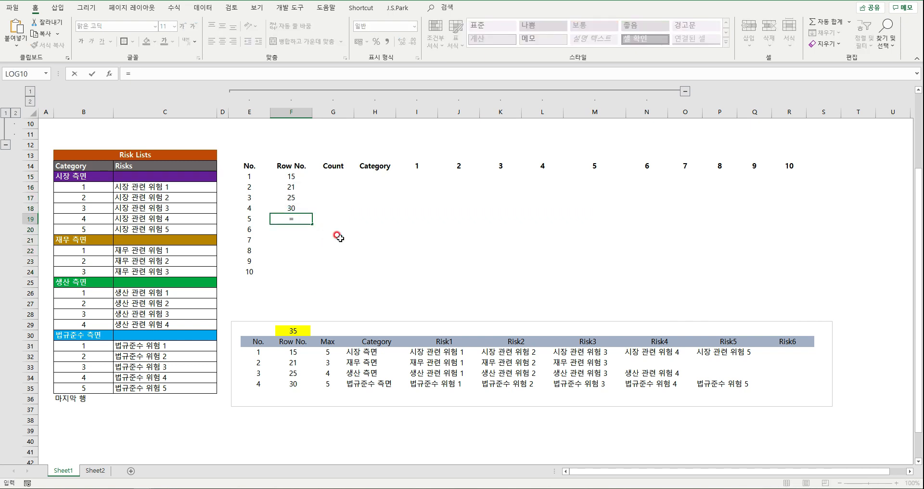
pyautogui.write('row(')
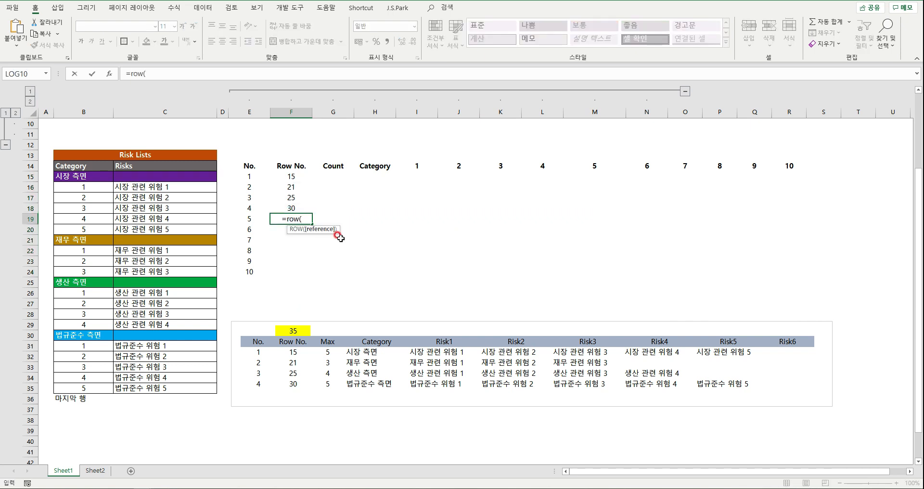
pyautogui.click(91, 400)
pyautogui.write(')')
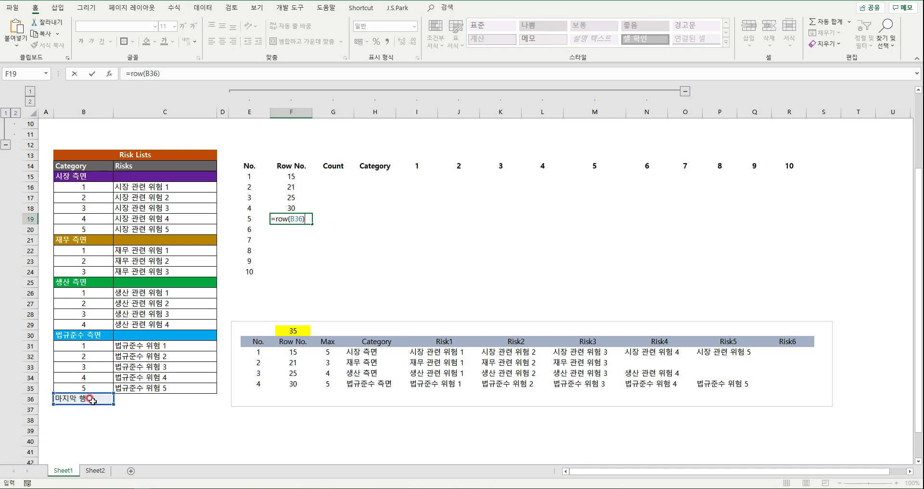
pyautogui.press('Return')
pyautogui.click(346, 187)
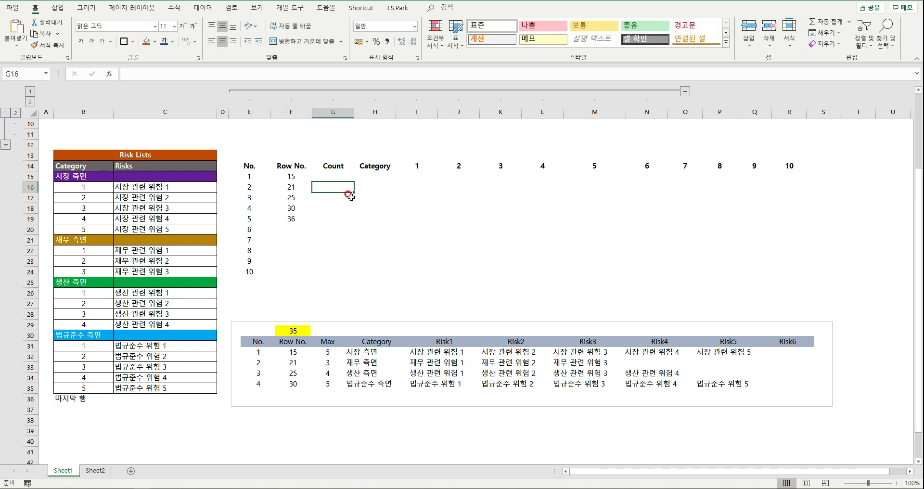
# Examine the F19 formula, the empty Count column and the source rows lying between the category headings.
pyautogui.doubleClick(281, 215)
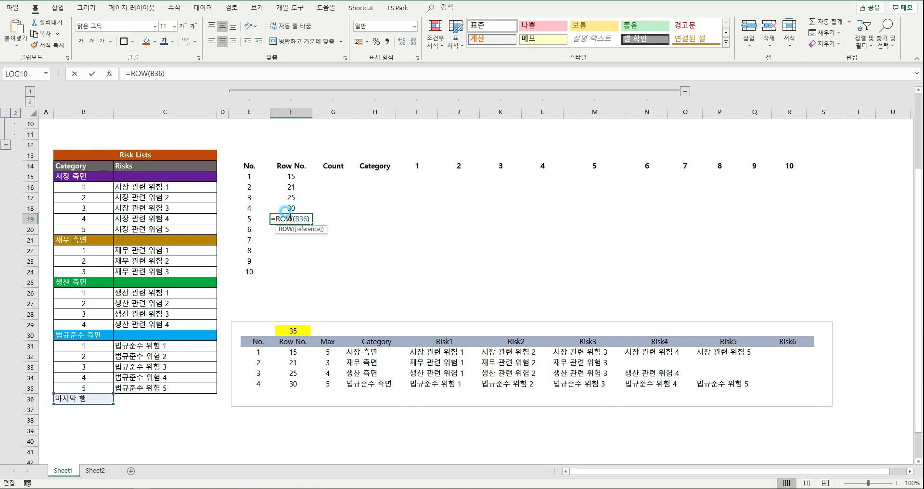
pyautogui.press('Escape')
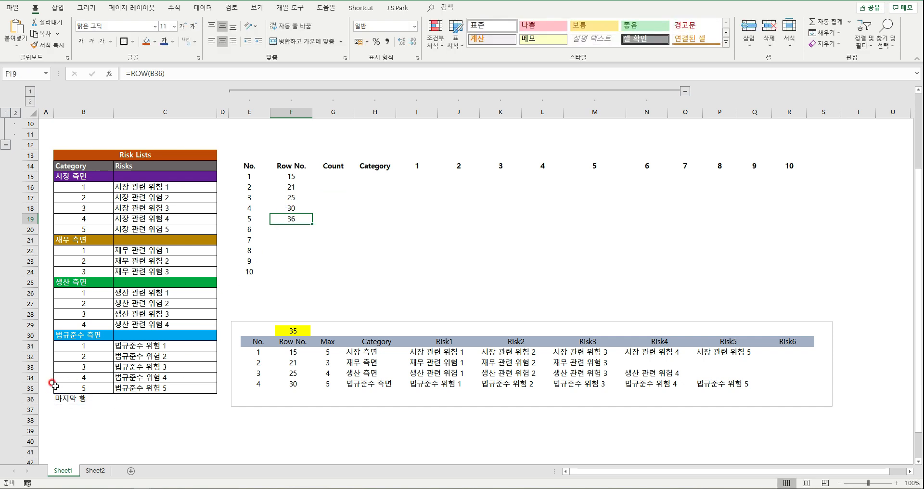
pyautogui.click(27, 388)
pyautogui.click(358, 263)
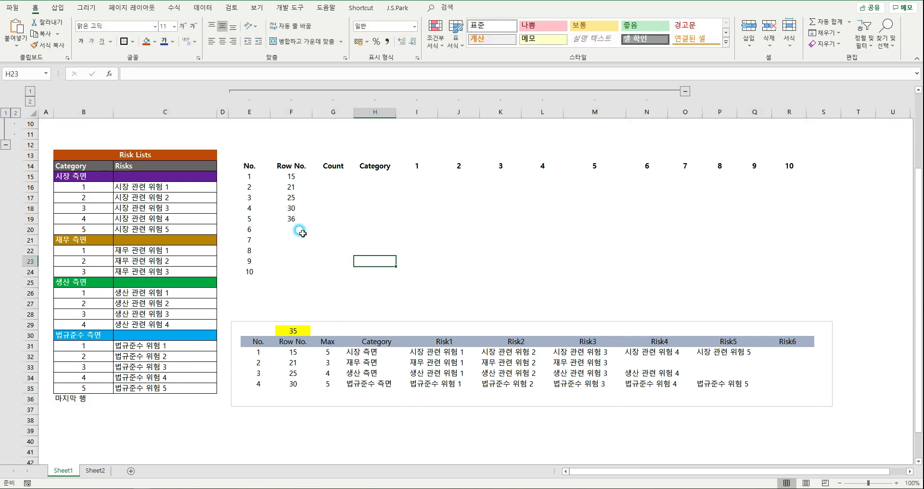
pyautogui.click(290, 220)
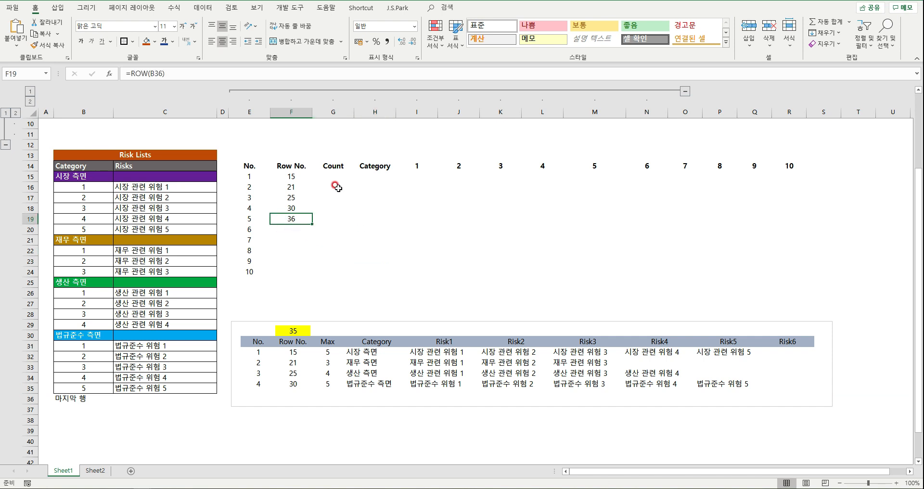
pyautogui.moveTo(333, 166); pyautogui.dragTo(328, 235)
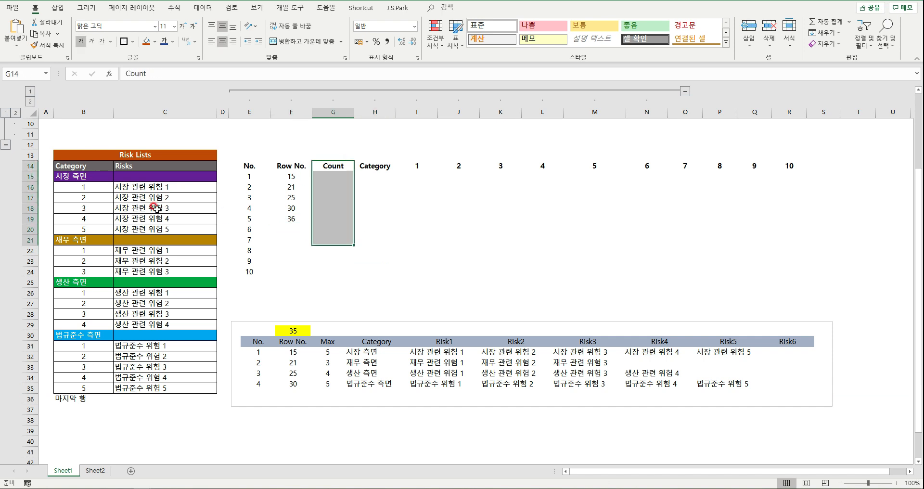
pyautogui.moveTo(85, 176); pyautogui.dragTo(84, 378)
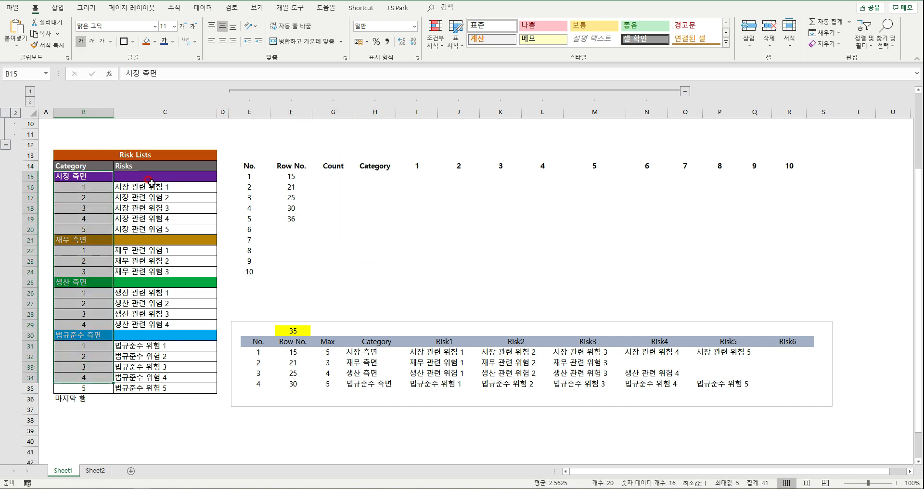
pyautogui.moveTo(149, 187); pyautogui.dragTo(175, 386)
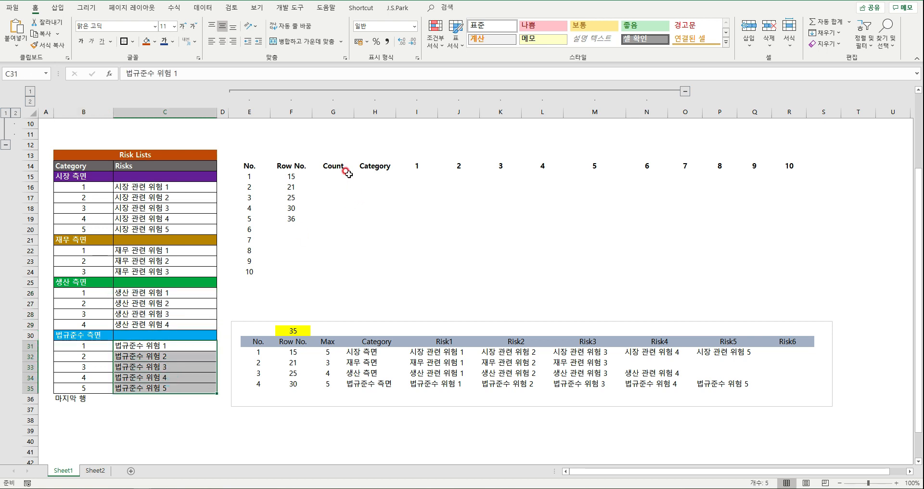
pyautogui.click(330, 174)
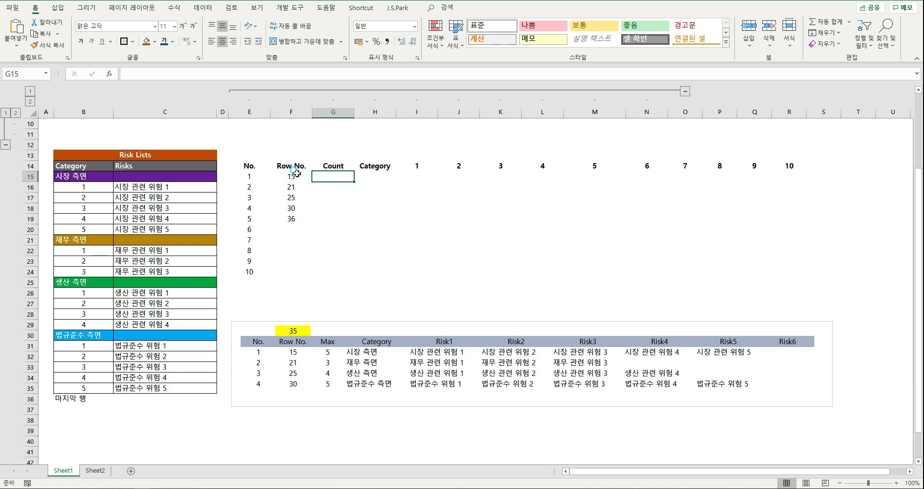
pyautogui.moveTo(291, 176); pyautogui.dragTo(294, 227)
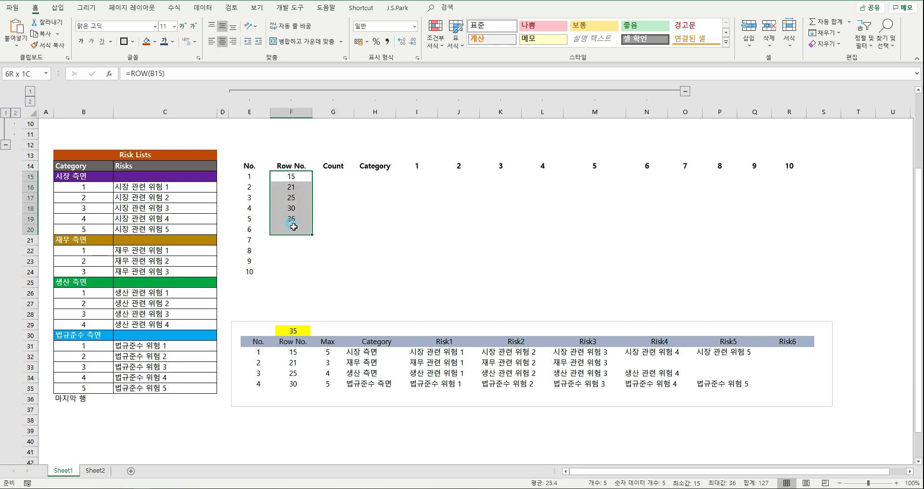
pyautogui.click(28, 176)
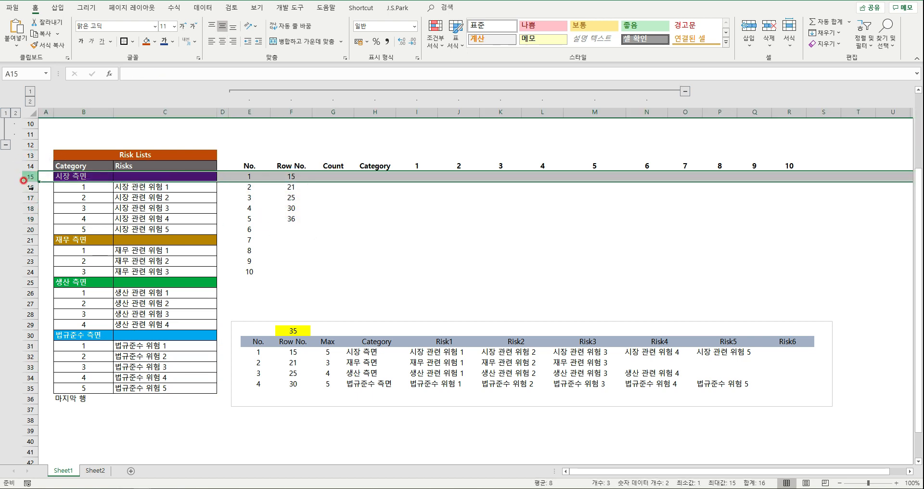
pyautogui.click(29, 239)
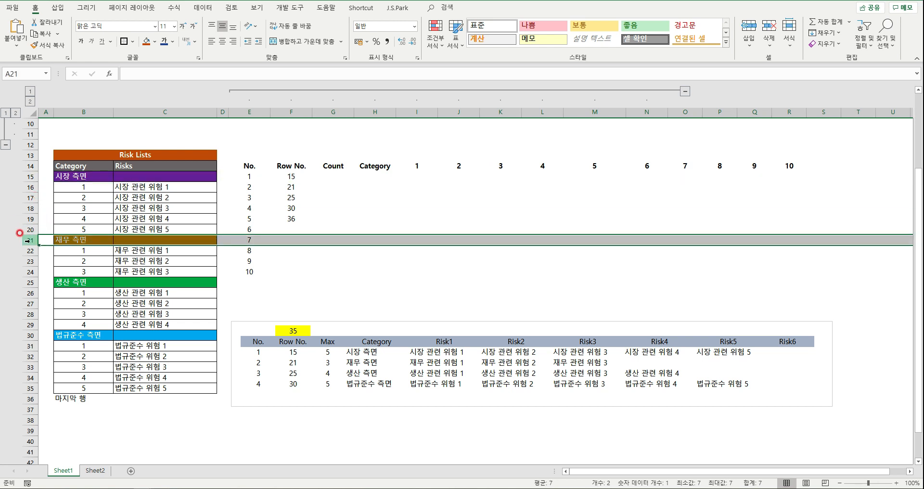
pyautogui.click(32, 176)
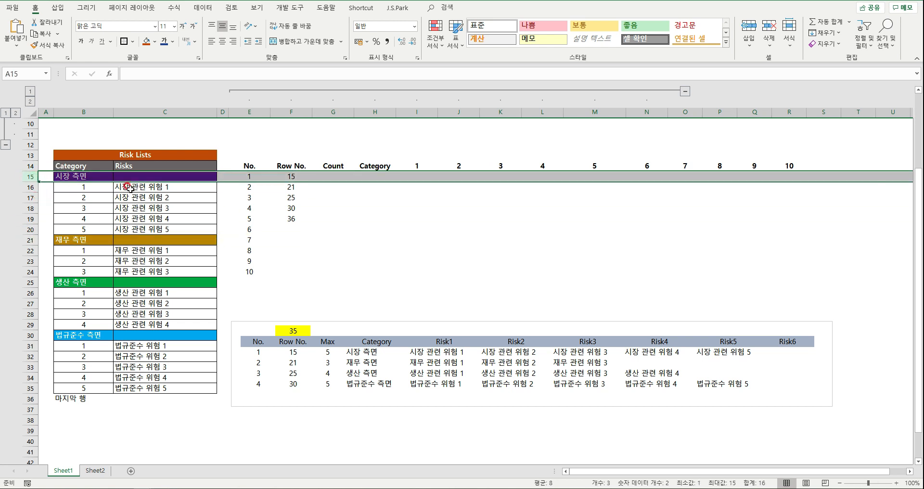
pyautogui.moveTo(99, 188); pyautogui.dragTo(95, 228)
# Enter =F16-F15-1 in G15 to count the risks under the first category.
pyautogui.click(332, 175)
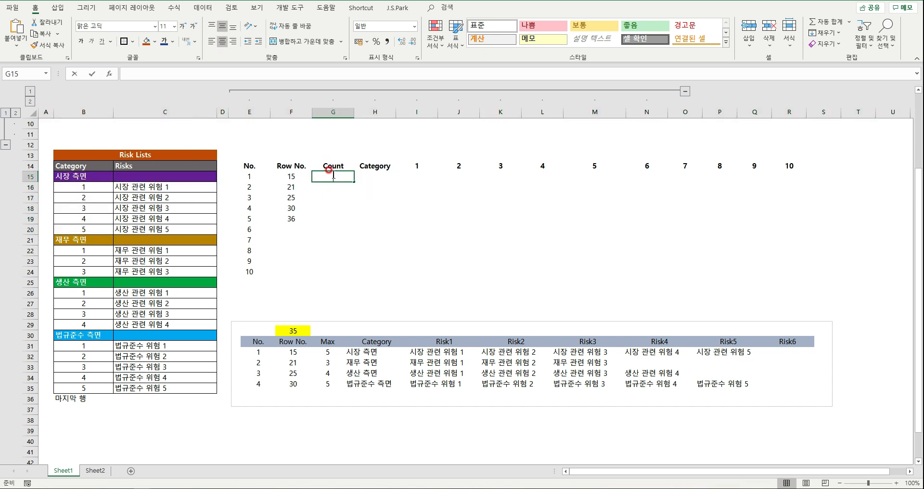
pyautogui.write('=')
pyautogui.press('Left')
pyautogui.press('Down')
pyautogui.write('-')
pyautogui.press('Left')
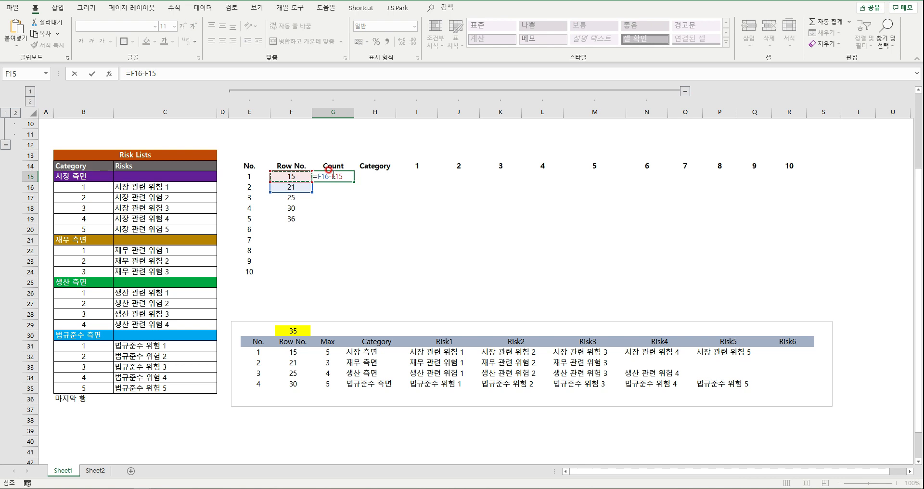
pyautogui.write('-1')
pyautogui.press('Return')
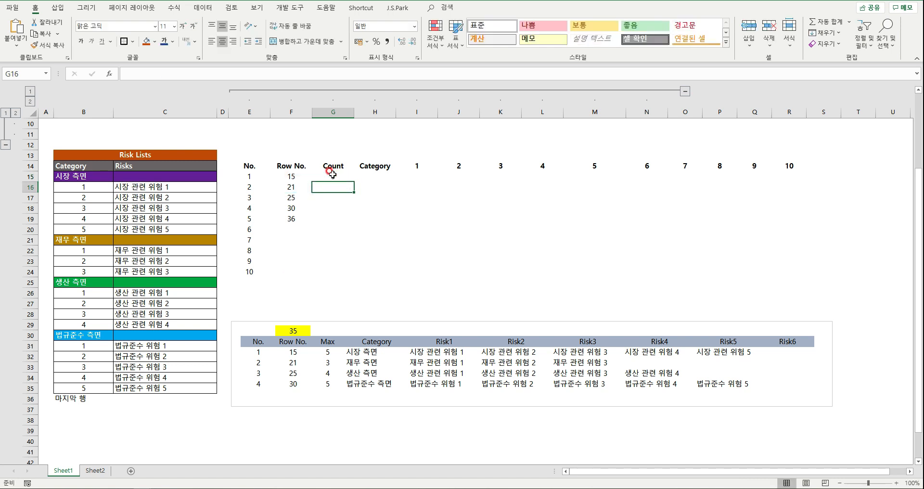
# Fill the Count formula from G15 down to G18 for the remaining categories.
pyautogui.click(335, 176)
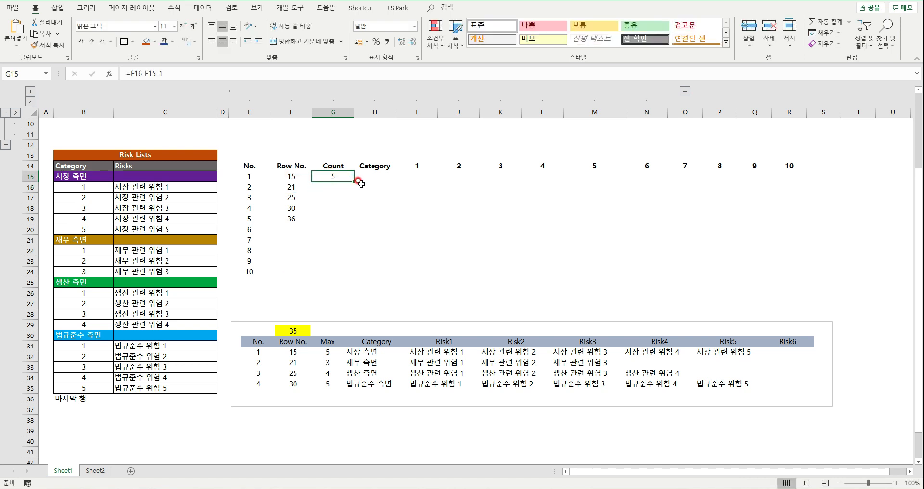
pyautogui.moveTo(354, 181); pyautogui.dragTo(353, 212)
pyautogui.click(448, 226)
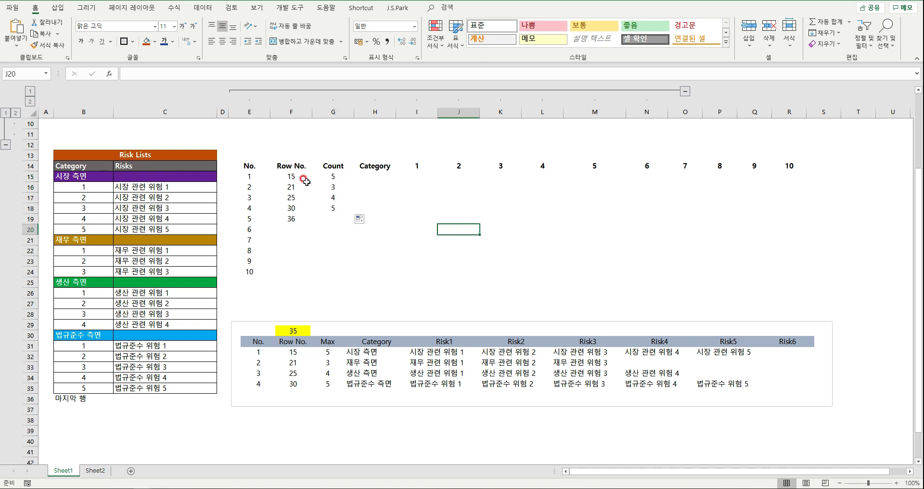
# Compare each Count formula in G15:G18 with its category heading in the source risk list.
pyautogui.click(339, 178)
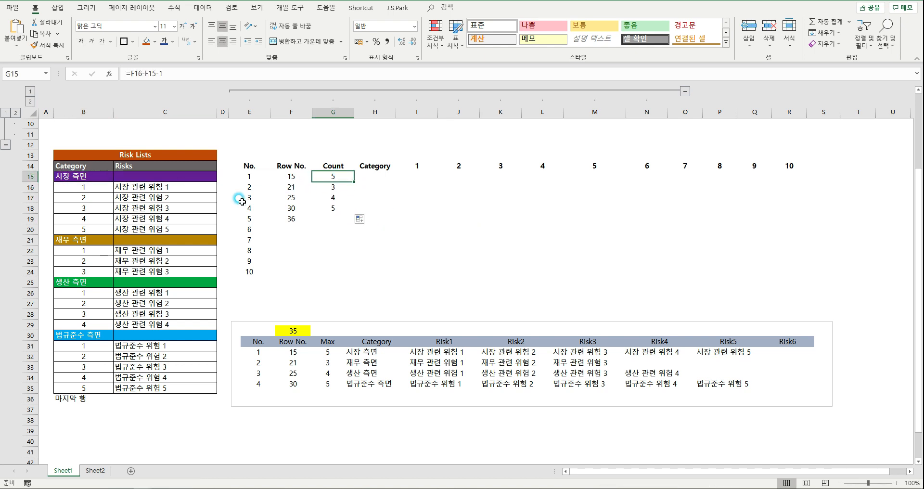
pyautogui.click(86, 240)
pyautogui.moveTo(338, 184); pyautogui.dragTo(335, 179)
pyautogui.click(72, 283)
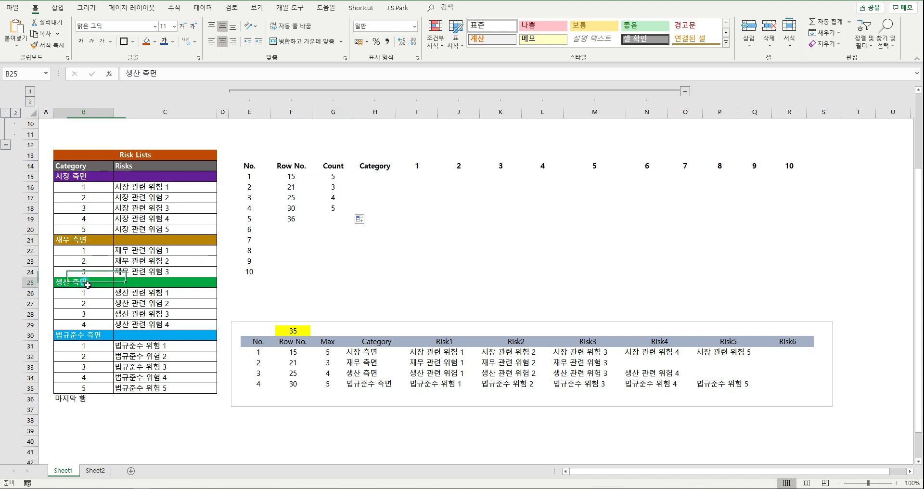
pyautogui.click(332, 197)
pyautogui.click(81, 337)
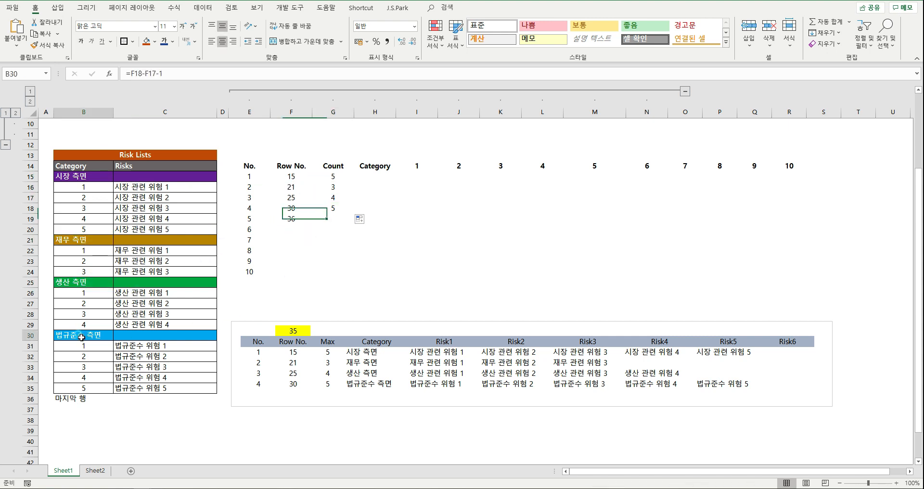
pyautogui.click(327, 209)
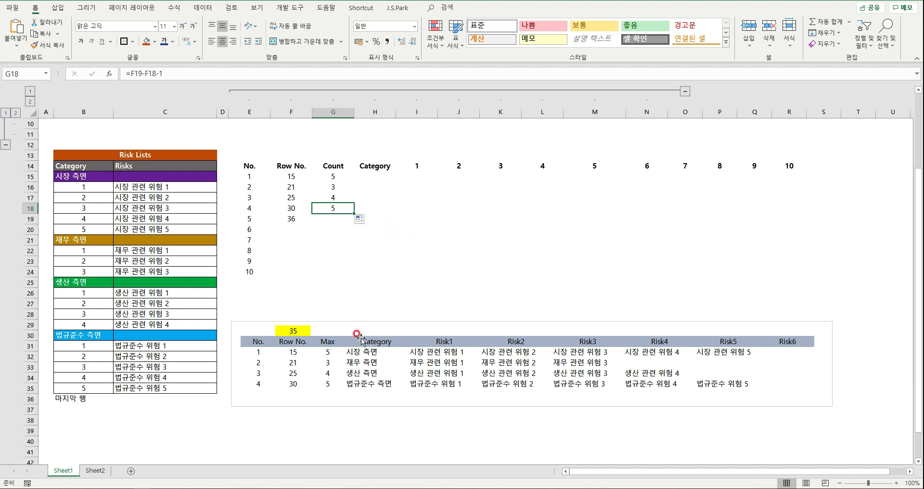
# Move the reference table picture up about two rows and slightly to the right.
pyautogui.moveTo(330, 352); pyautogui.dragTo(340, 327)
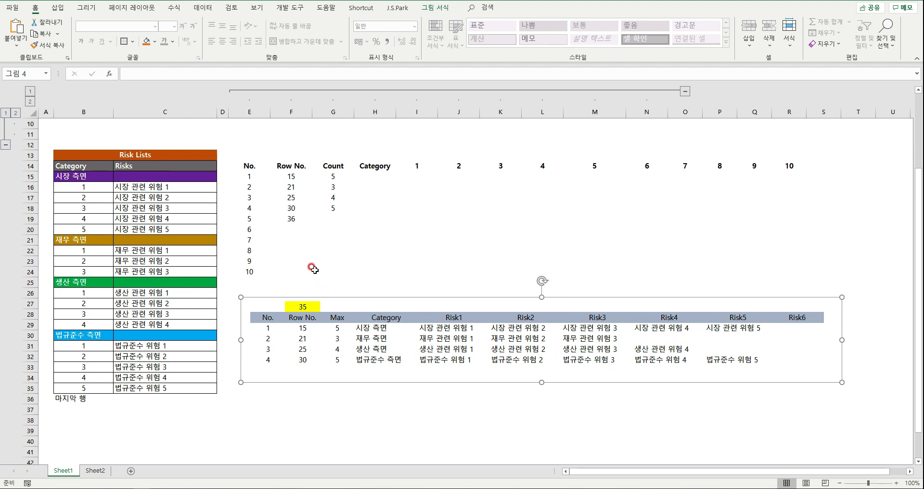
pyautogui.click(313, 268)
# Examine the 마지막 행 marker in row 36, the F19 row formula and the empty Category column.
pyautogui.click(76, 399)
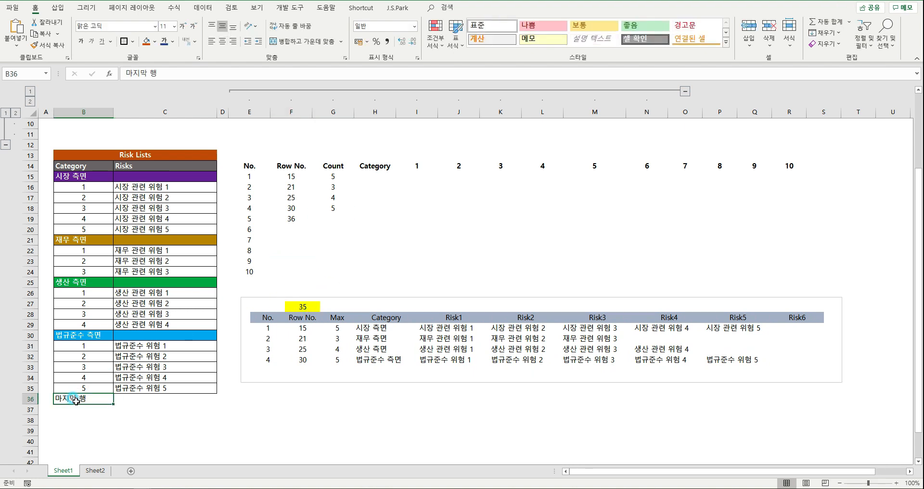
pyautogui.click(33, 404)
pyautogui.click(28, 399)
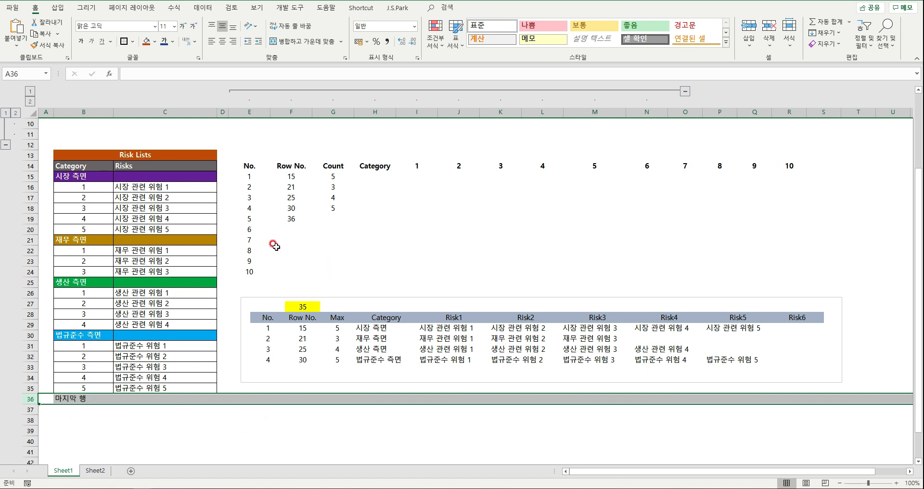
pyautogui.click(306, 216)
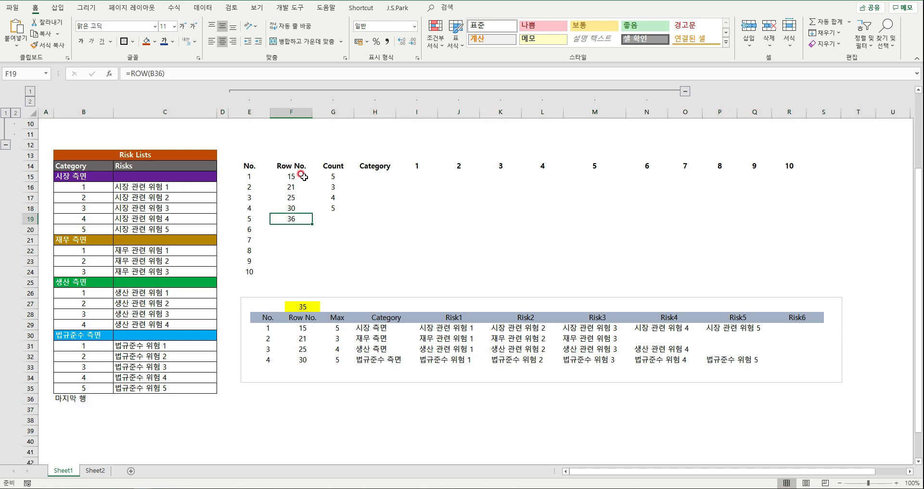
pyautogui.click(380, 176)
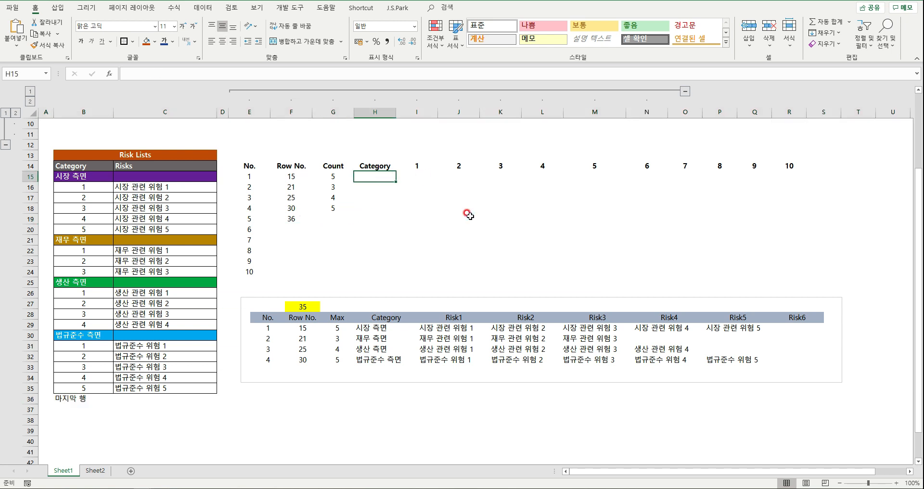
pyautogui.moveTo(246, 186); pyautogui.dragTo(344, 272)
pyautogui.moveTo(380, 176); pyautogui.dragTo(385, 219)
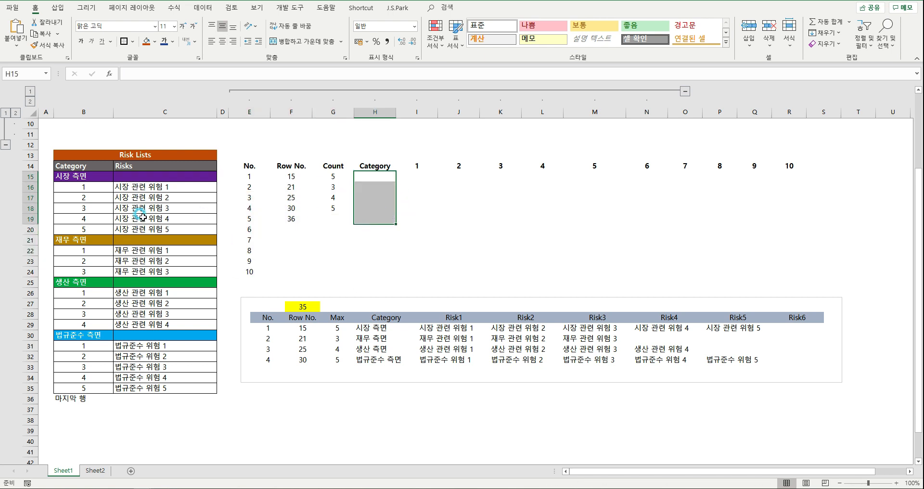
# Copy the four category headings B15, B21, B25 and B30 and paste them as values into the Category column from H15.
pyautogui.click(83, 179)
pyautogui.keyDown('ctrl'); pyautogui.click(88, 240); pyautogui.keyUp('ctrl')
pyautogui.keyDown('ctrl'); pyautogui.click(88, 282); pyautogui.keyUp('ctrl')
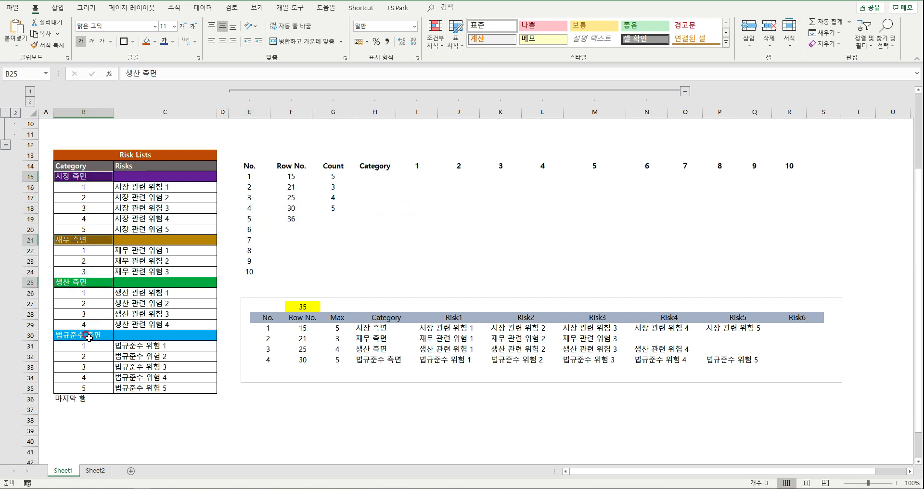
pyautogui.keyDown('ctrl'); pyautogui.click(88, 337); pyautogui.keyUp('ctrl')
pyautogui.hotkey('ctrl', 'c')
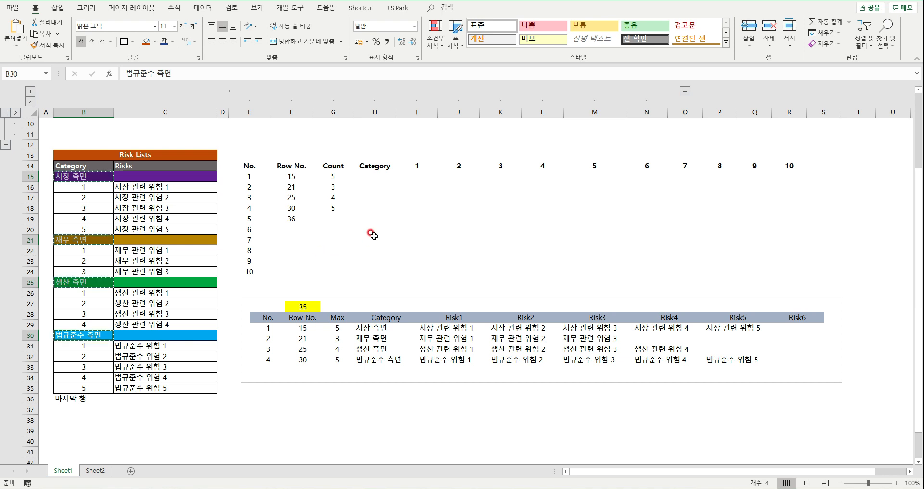
pyautogui.rightClick(375, 177)
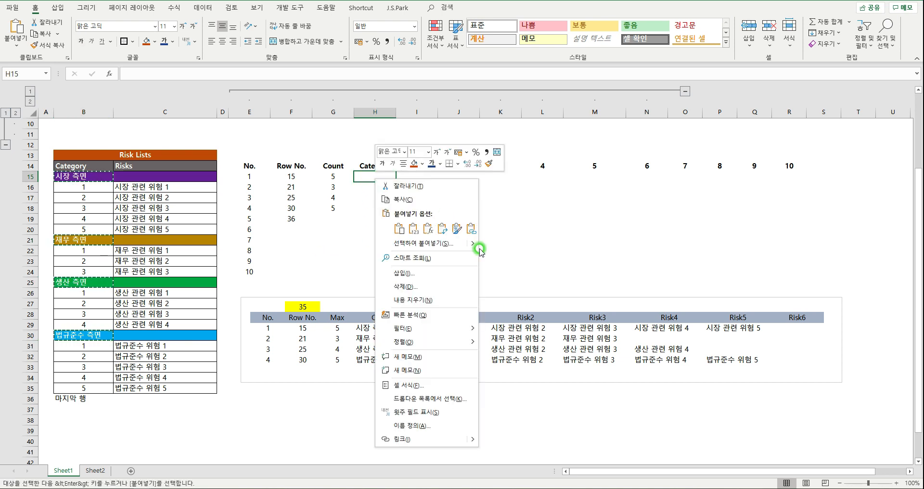
pyautogui.click(423, 243)
pyautogui.click(359, 201)
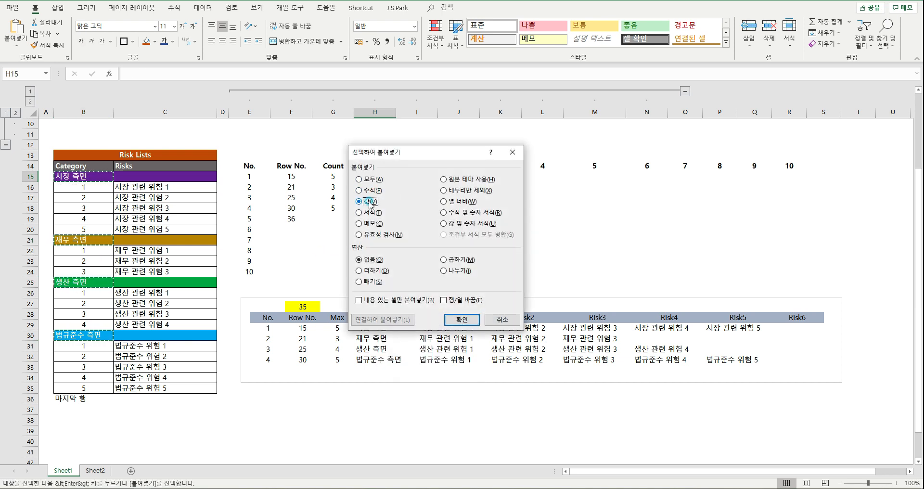
pyautogui.click(470, 320)
pyautogui.press('Escape')
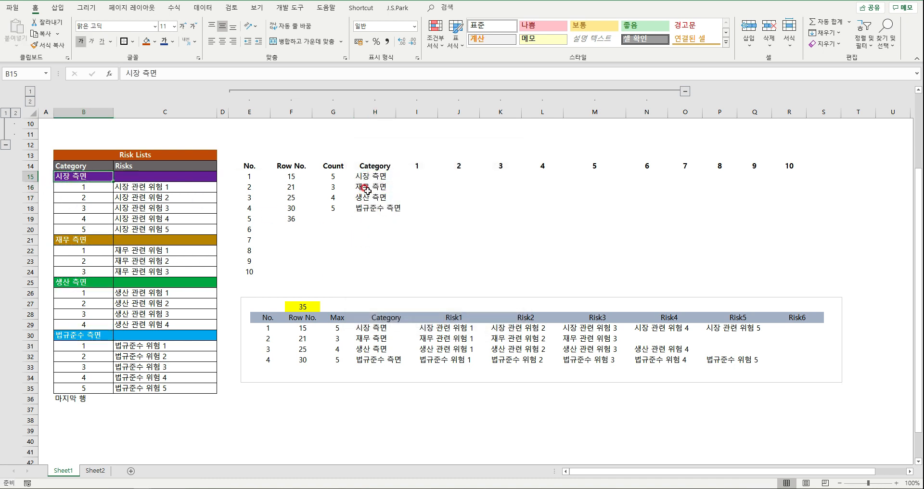
# Examine the pasted category names, the ROW formulas in F15:F18 and source column B as the basis for a cell address.
pyautogui.moveTo(369, 176); pyautogui.dragTo(363, 217)
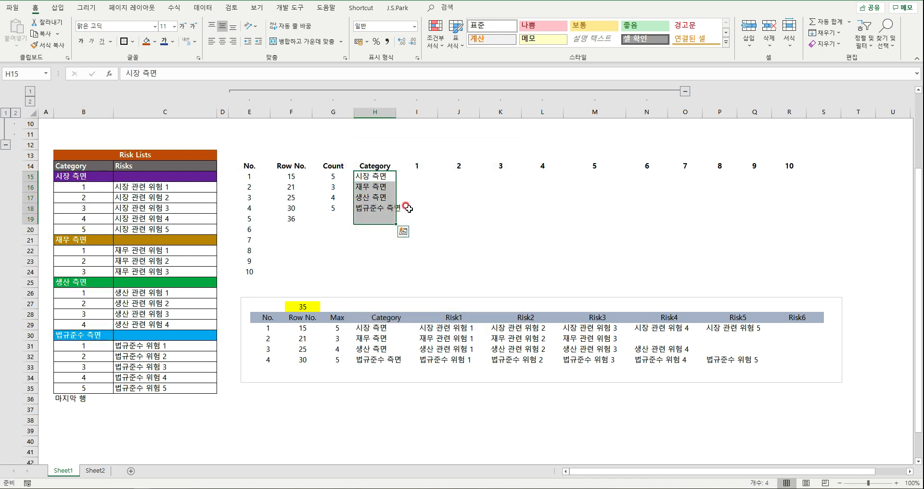
pyautogui.click(448, 217)
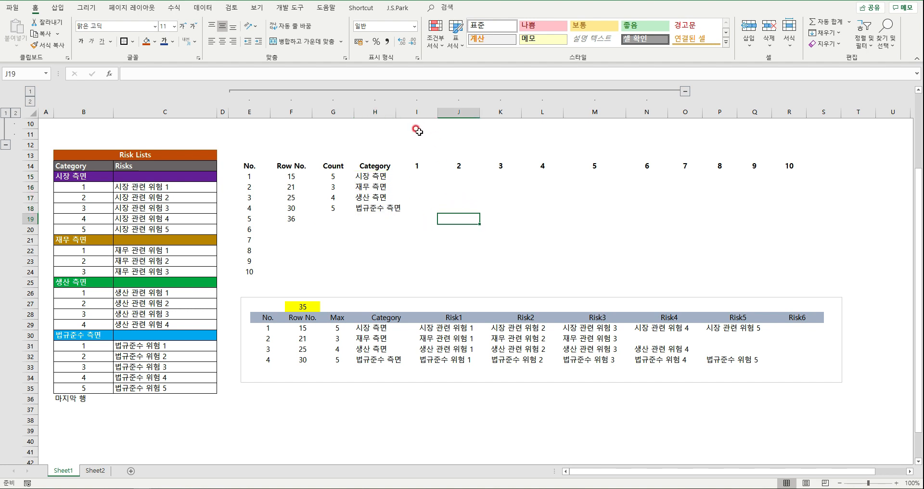
pyautogui.moveTo(375, 177); pyautogui.dragTo(385, 208)
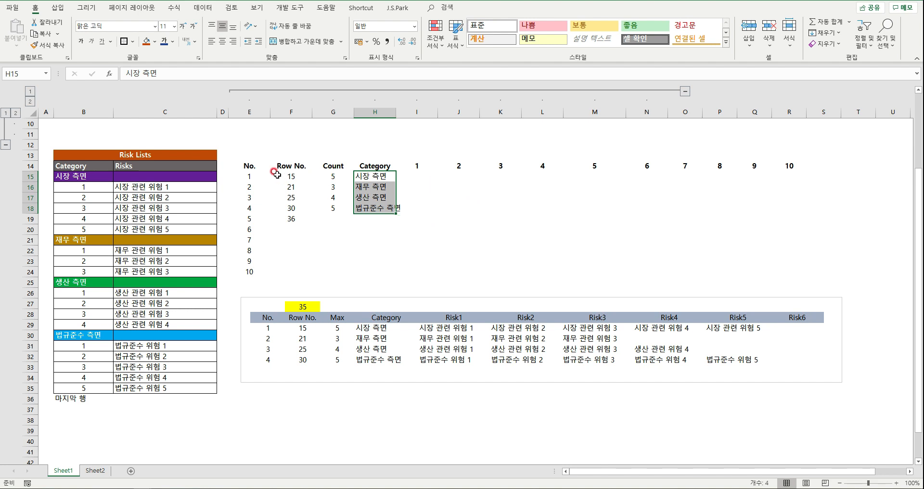
pyautogui.moveTo(281, 165); pyautogui.dragTo(291, 269)
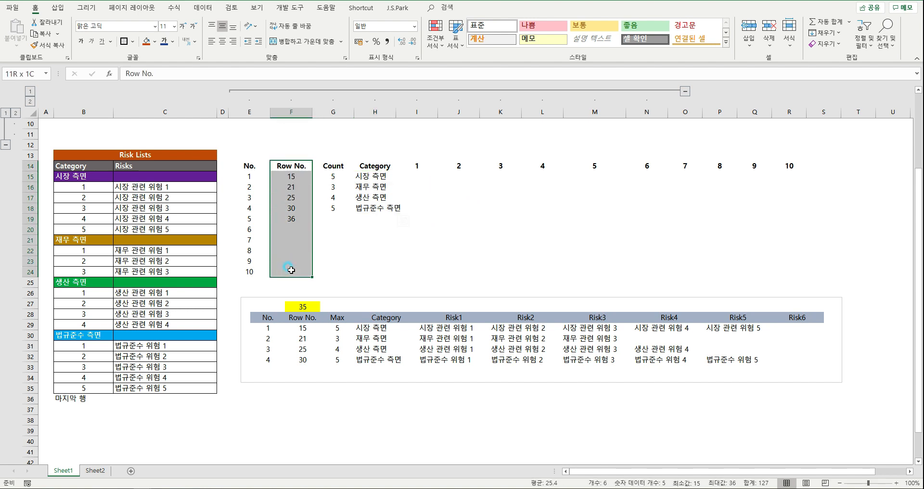
pyautogui.moveTo(291, 270); pyautogui.dragTo(292, 269)
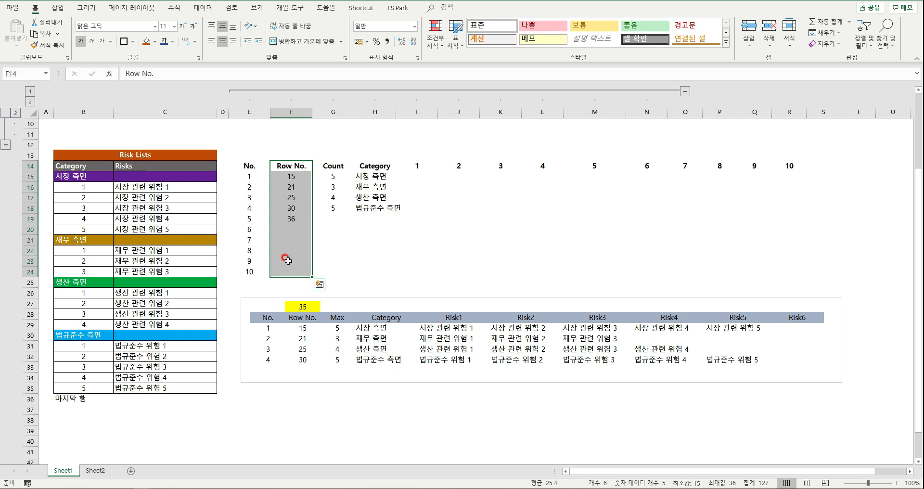
pyautogui.click(299, 178)
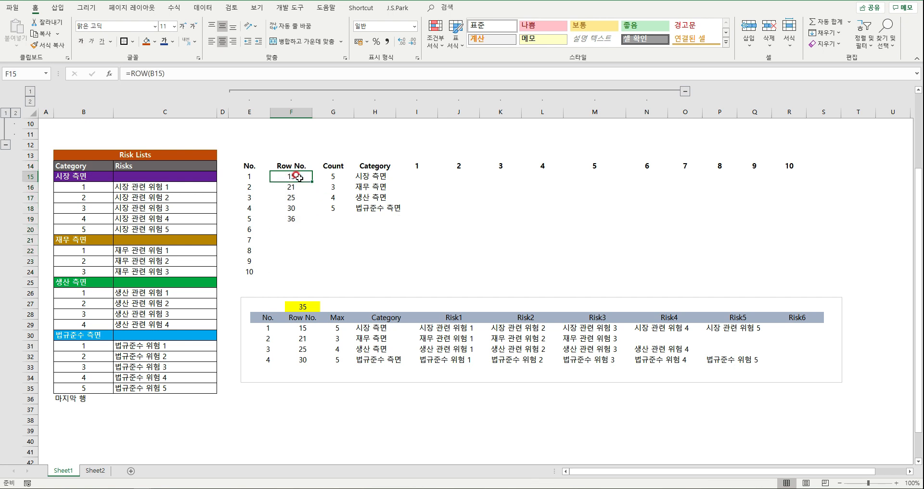
pyautogui.click(88, 112)
pyautogui.click(291, 174)
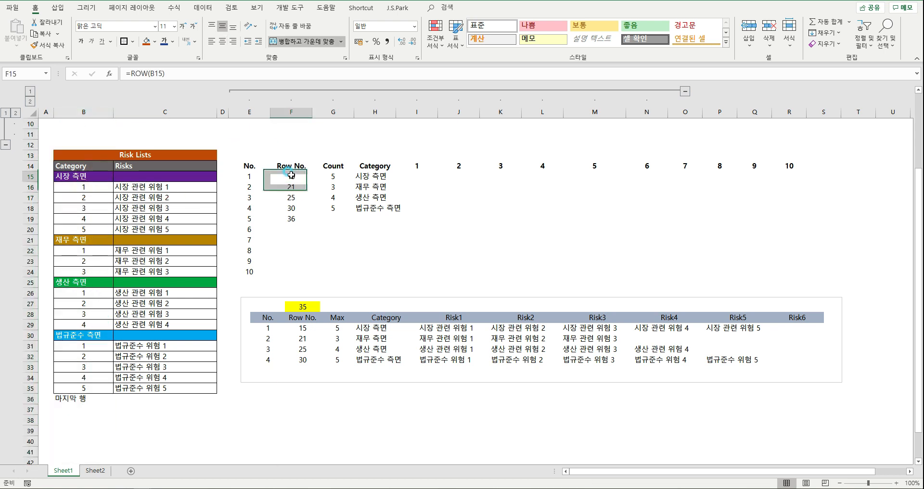
pyautogui.click(284, 188)
pyautogui.click(282, 198)
pyautogui.click(283, 207)
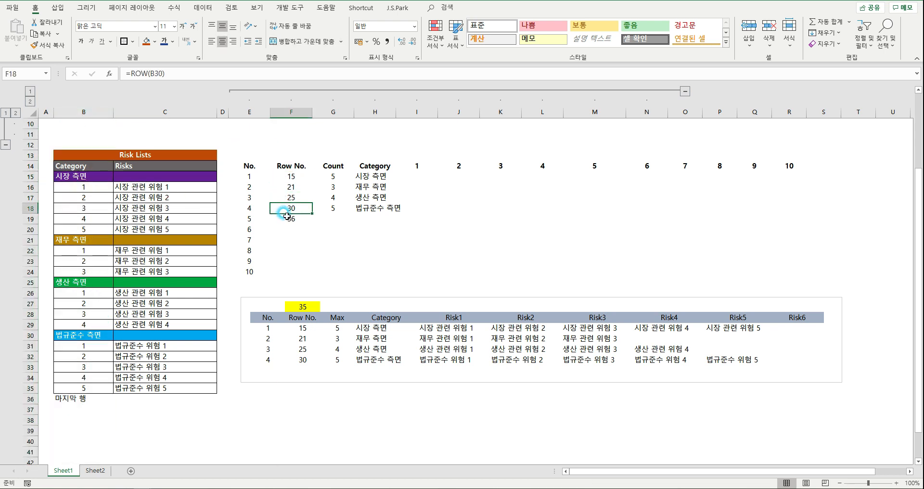
pyautogui.click(82, 112)
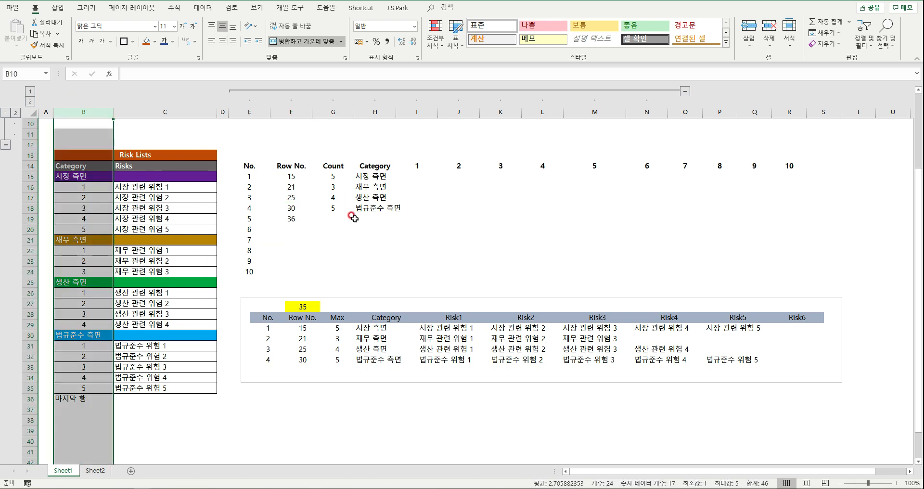
# Start an ADDRESS formula in H15 with $F15 as the row number.
pyautogui.click(376, 175)
pyautogui.write('=')
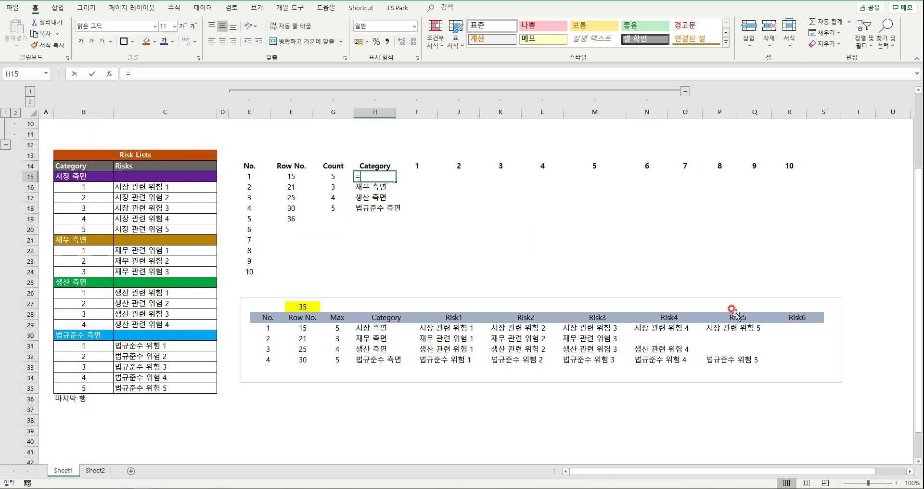
pyautogui.write('address')
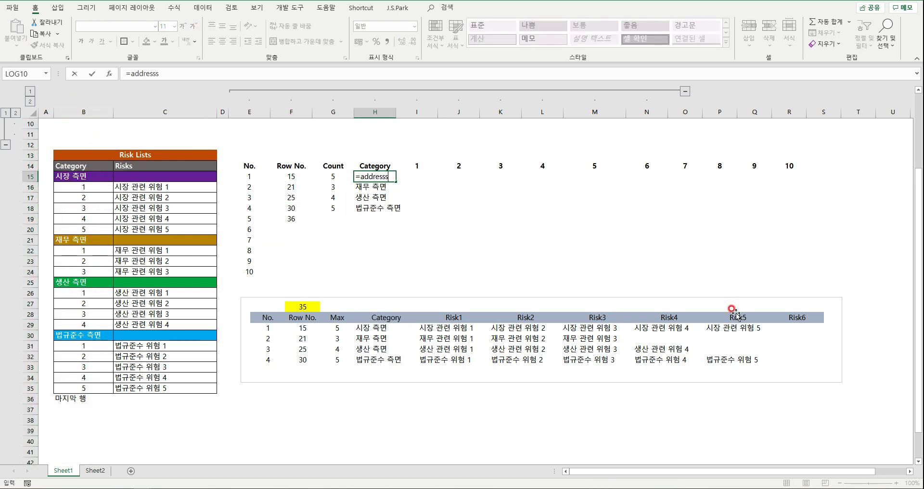
pyautogui.write('(')
pyautogui.press('Left')
pyautogui.press('Left')
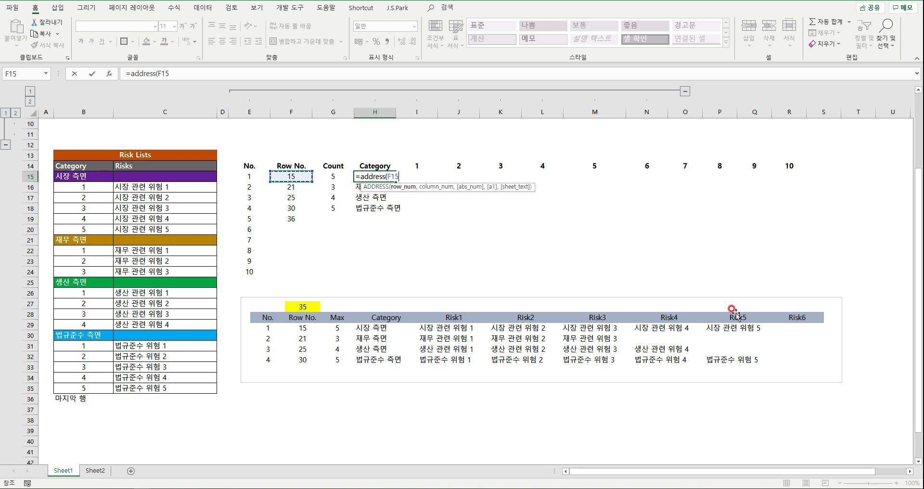
pyautogui.press('F4')
pyautogui.press('F4')
pyautogui.press('F4')
pyautogui.write(',')
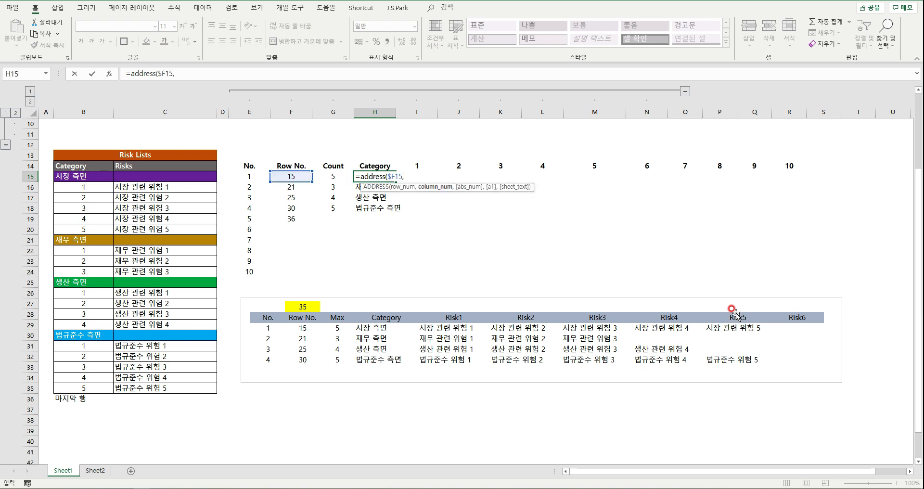
# Complete the H15 formula with COLUMN($B$14) as the column number, giving =ADDRESS($F15,COLUMN($B$14)).
pyautogui.write('colu')
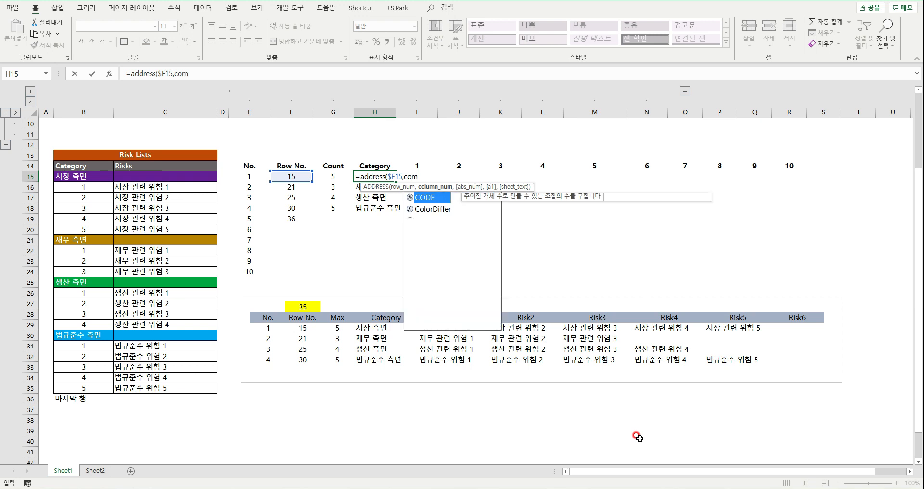
pyautogui.write('mn(')
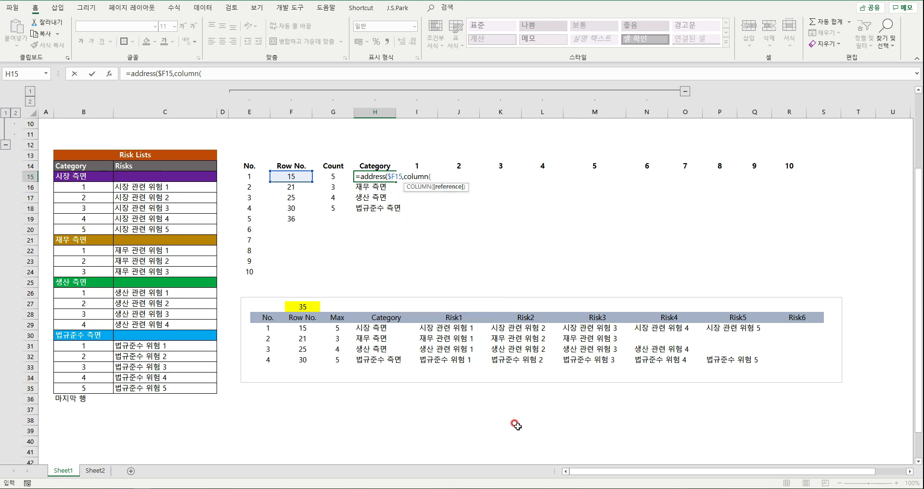
pyautogui.click(93, 170)
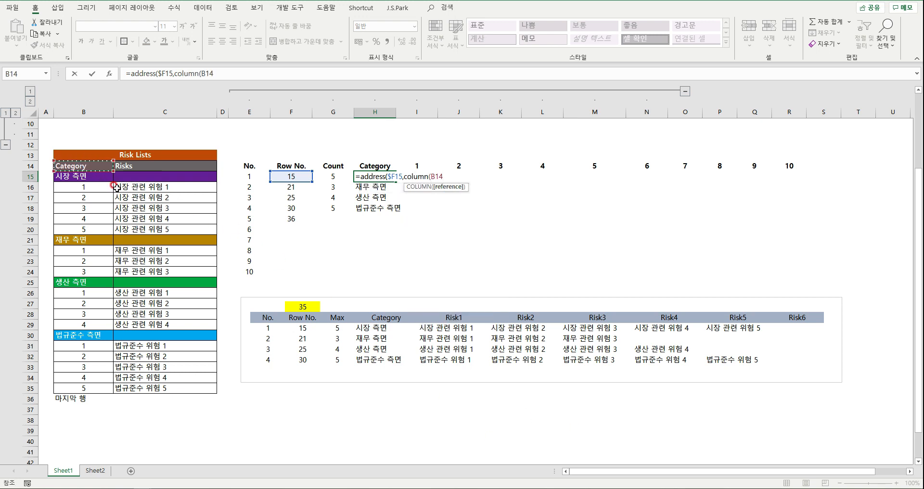
pyautogui.press('F4')
pyautogui.write(')')
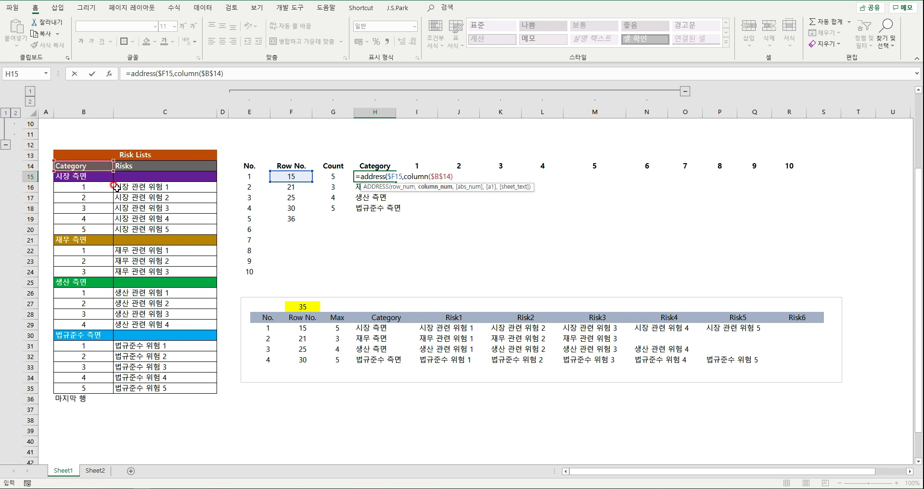
pyautogui.write(')')
pyautogui.press('Return')
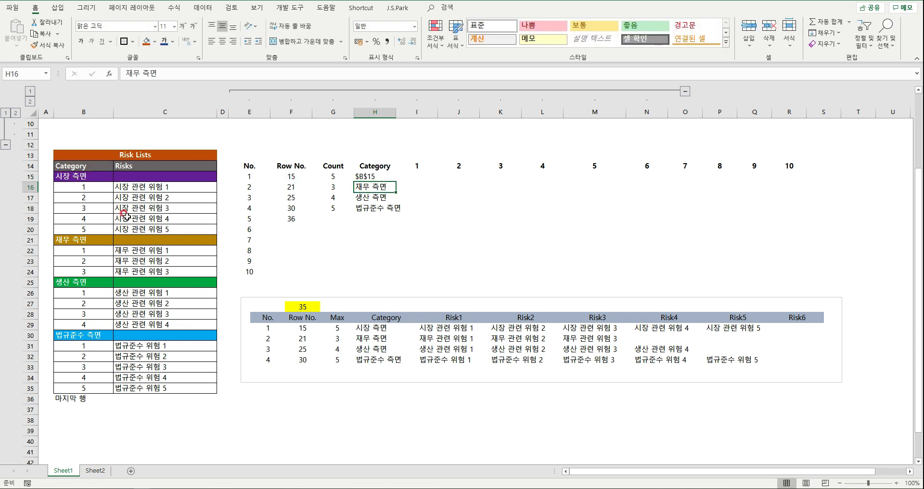
# Copy the ADDRESS formula from H15 down to H18 and check the formulas in the filled cells.
pyautogui.click(380, 177)
pyautogui.hotkey('ctrl', 'c')
pyautogui.moveTo(380, 176); pyautogui.dragTo(391, 206)
pyautogui.press('Return')
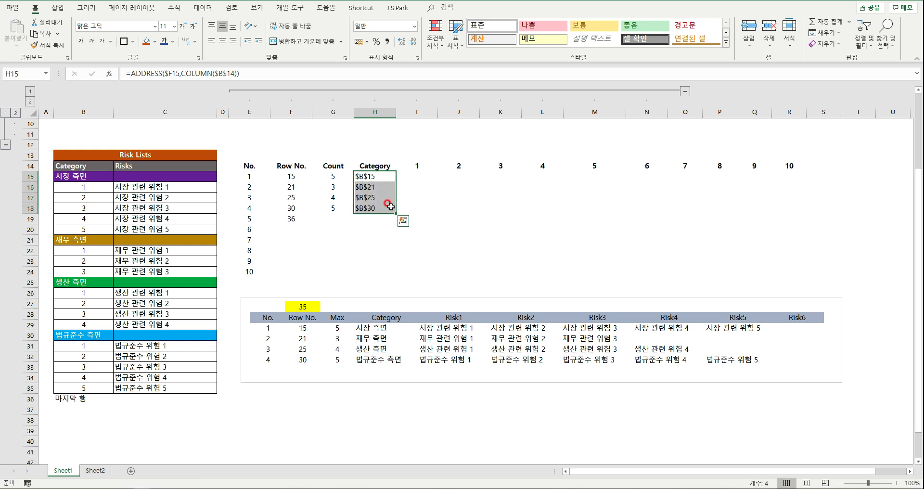
pyautogui.click(370, 187)
pyautogui.click(374, 197)
pyautogui.click(375, 208)
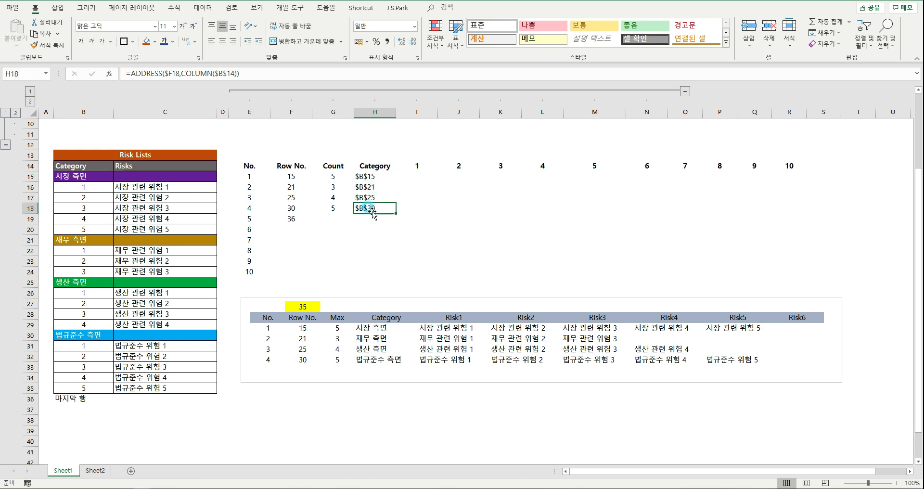
# Wrap the H15 formula in INDIRECT so it reads =INDIRECT(ADDRESS($F15,COLUMN($B$14))).
pyautogui.click(389, 176)
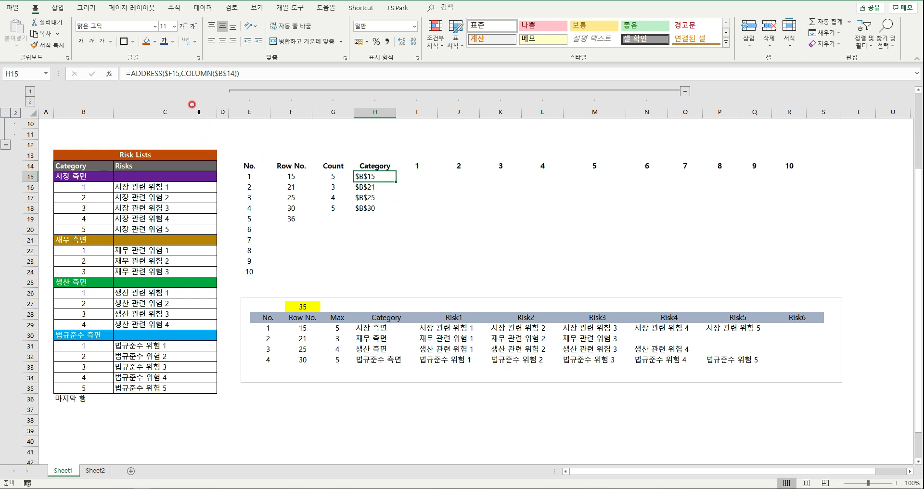
pyautogui.click(131, 73)
pyautogui.write('indi')
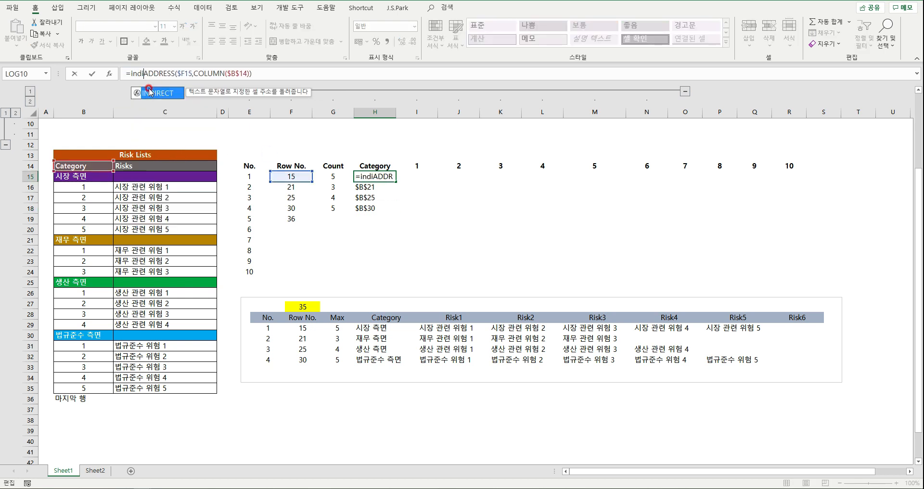
pyautogui.write('rect(')
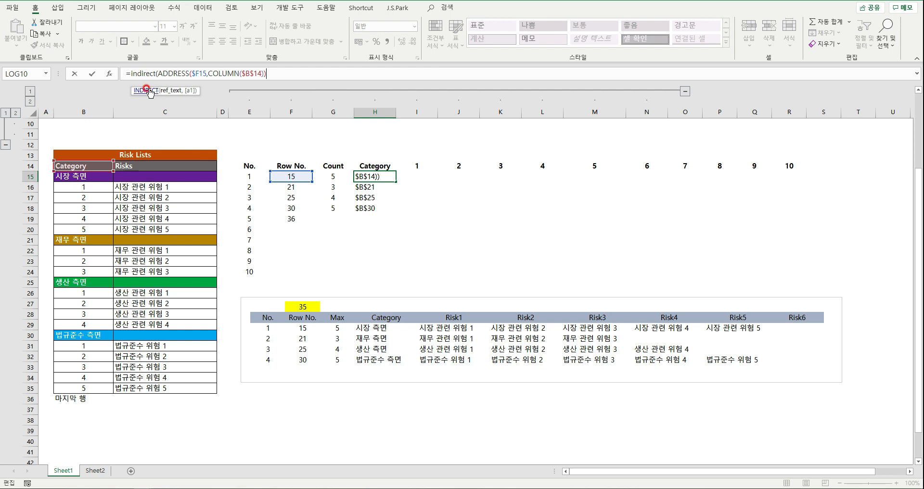
pyautogui.press('End')
pyautogui.write(')')
pyautogui.press('Return')
# Copy the INDIRECT formula from H15 down through H18 for the remaining categories.
pyautogui.hotkey('ctrl', 'c')
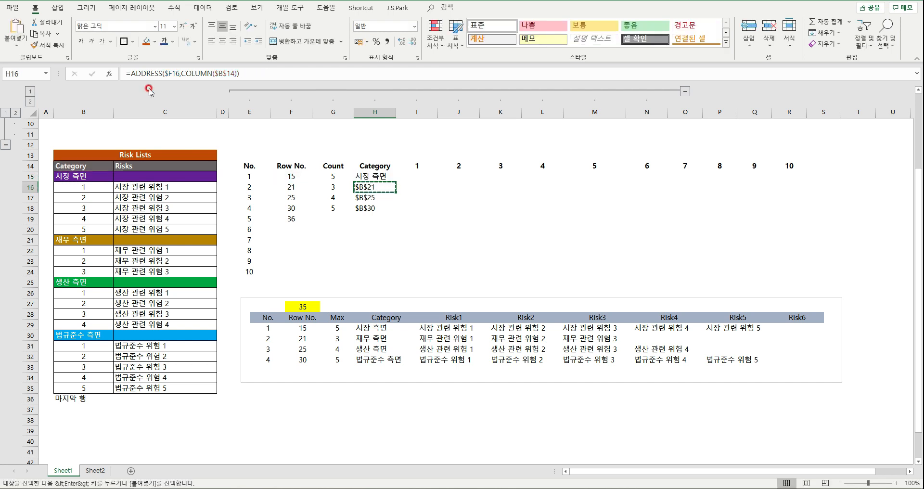
pyautogui.press('Up')
pyautogui.hotkey('ctrl', 'shift', 'Down')
pyautogui.hotkey('ctrl', 'v')
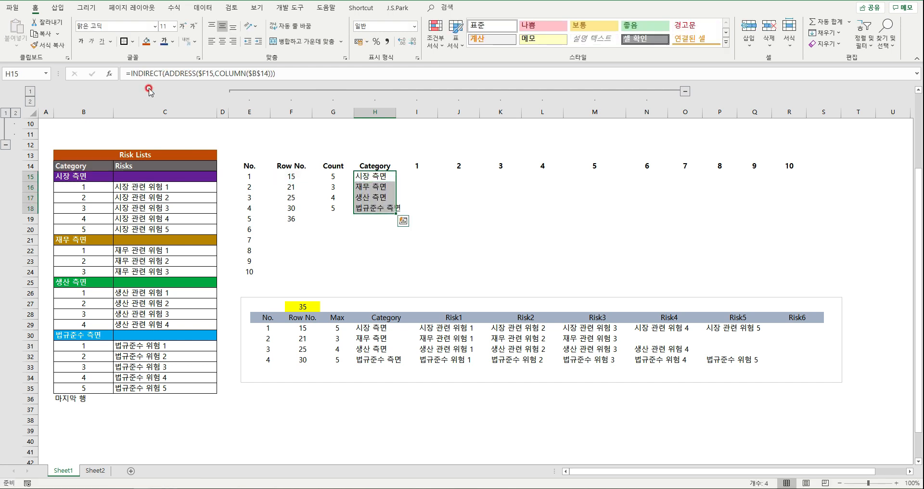
pyautogui.click(372, 219)
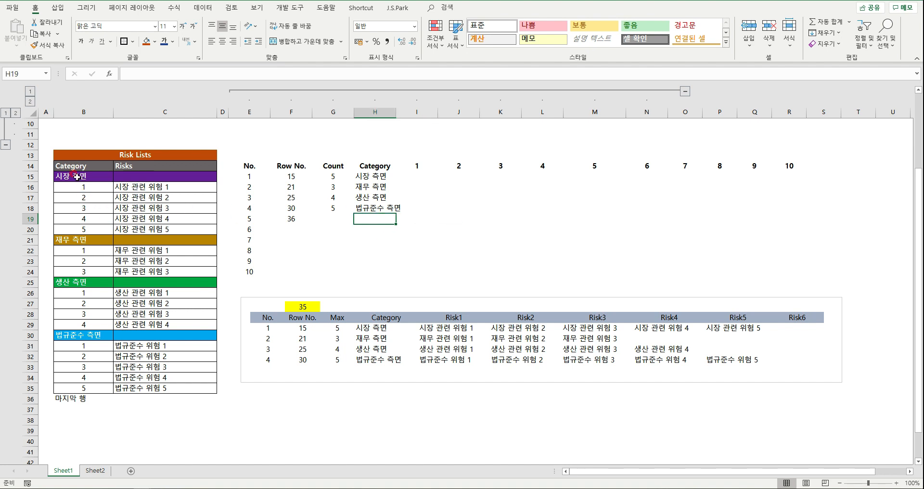
# Test the Category link by changing the heading in B15 to dddd, and undo the change.
pyautogui.click(98, 176)
pyautogui.write('dddd')
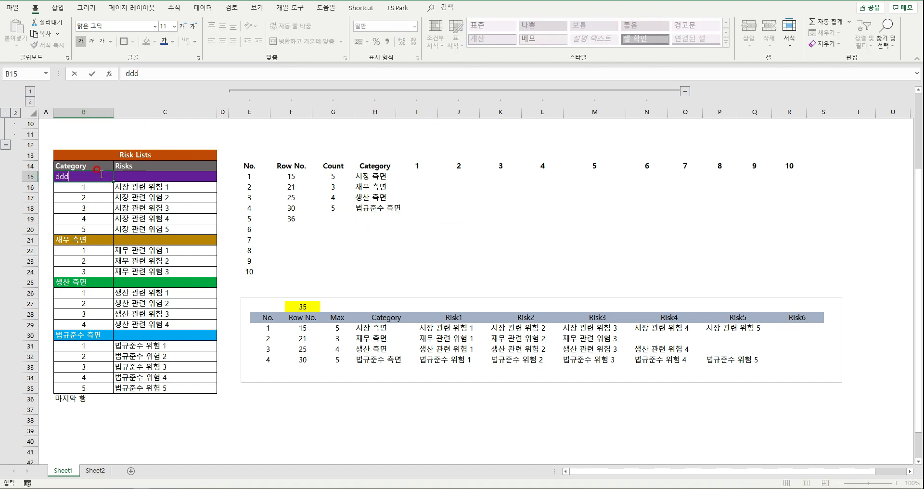
pyautogui.press('Return')
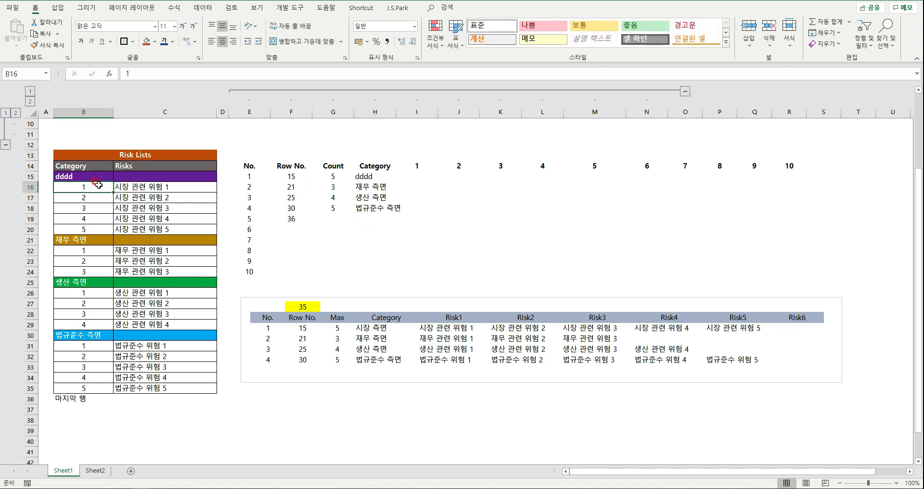
pyautogui.hotkey('ctrl', 'z')
# Insert a blank row above row 15 and check the first category's INDIRECT formula in H16.
pyautogui.click(28, 177)
pyautogui.rightClick(28, 177)
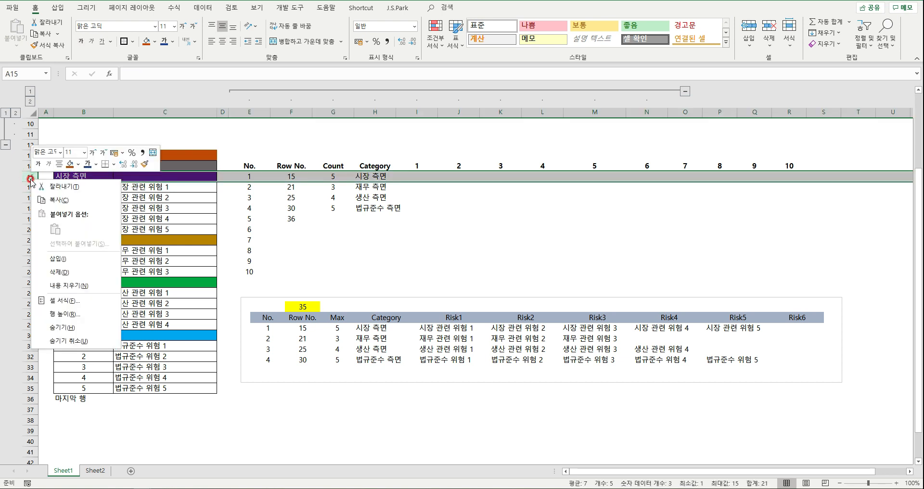
pyautogui.click(49, 250)
pyautogui.click(541, 208)
pyautogui.click(374, 183)
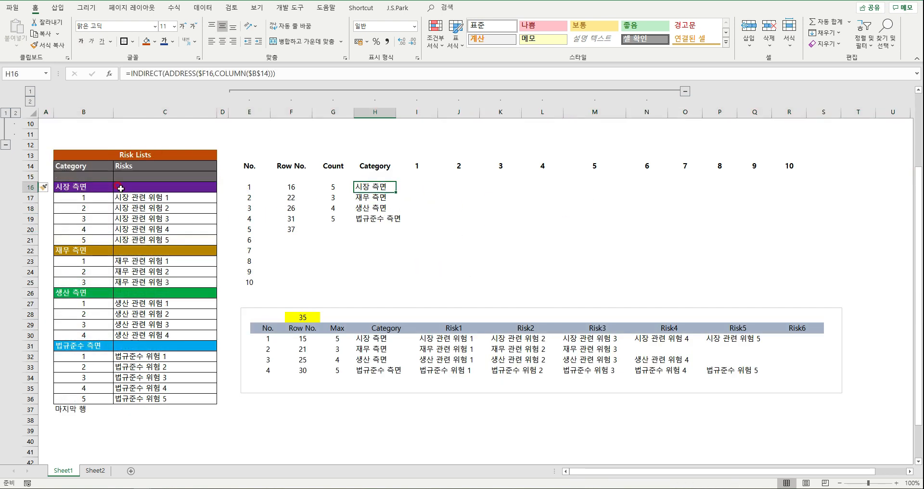
# Undo the blank row inserted above the first category.
pyautogui.click(67, 177)
pyautogui.click(359, 190)
pyautogui.click(359, 227)
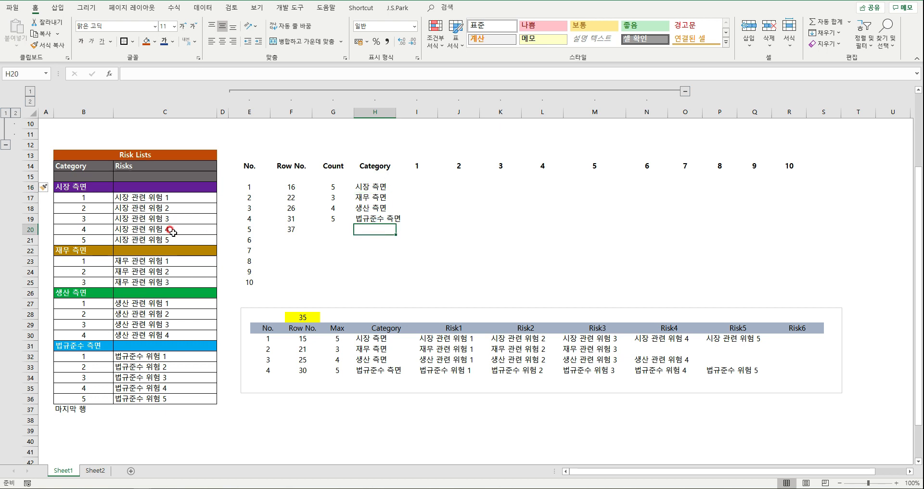
pyautogui.hotkey('ctrl', 'z')
pyautogui.click(424, 198)
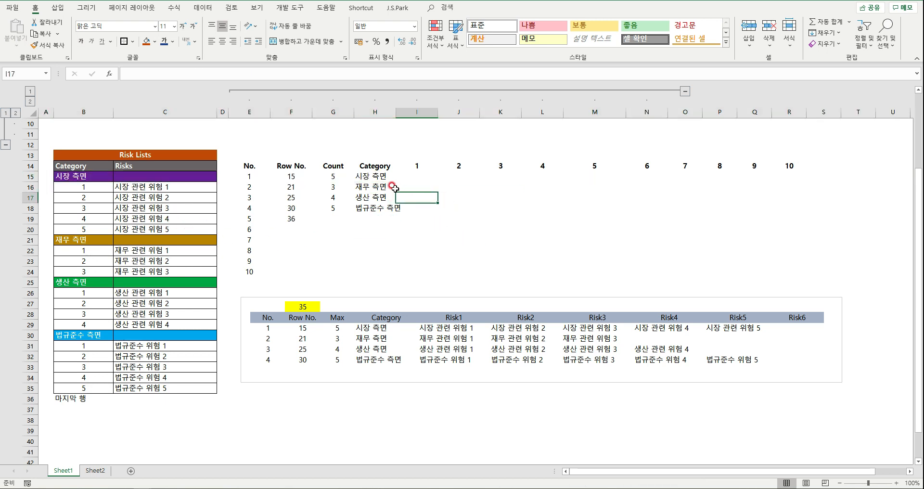
# Widen the Category column H slightly so the longest category name fits.
pyautogui.click(376, 169)
pyautogui.moveTo(373, 176); pyautogui.dragTo(370, 209)
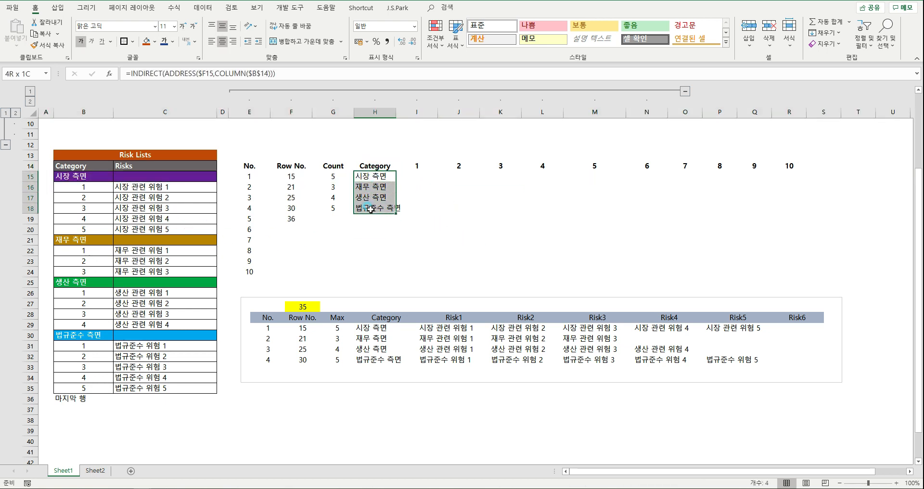
pyautogui.click(439, 208)
pyautogui.click(383, 179)
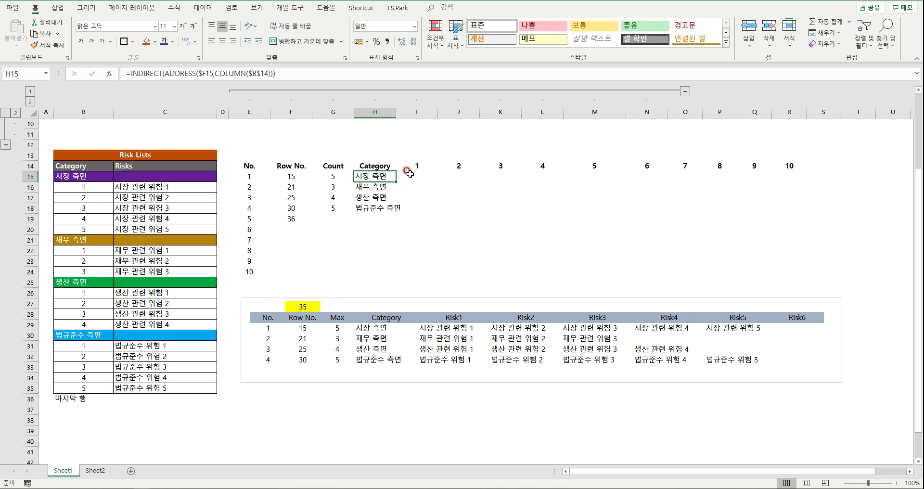
pyautogui.moveTo(417, 176); pyautogui.dragTo(788, 177)
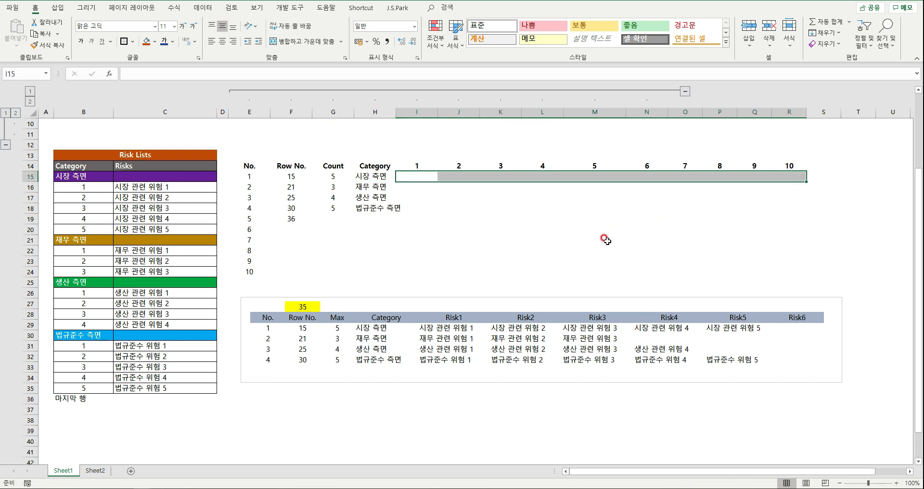
pyautogui.moveTo(395, 114); pyautogui.dragTo(406, 114)
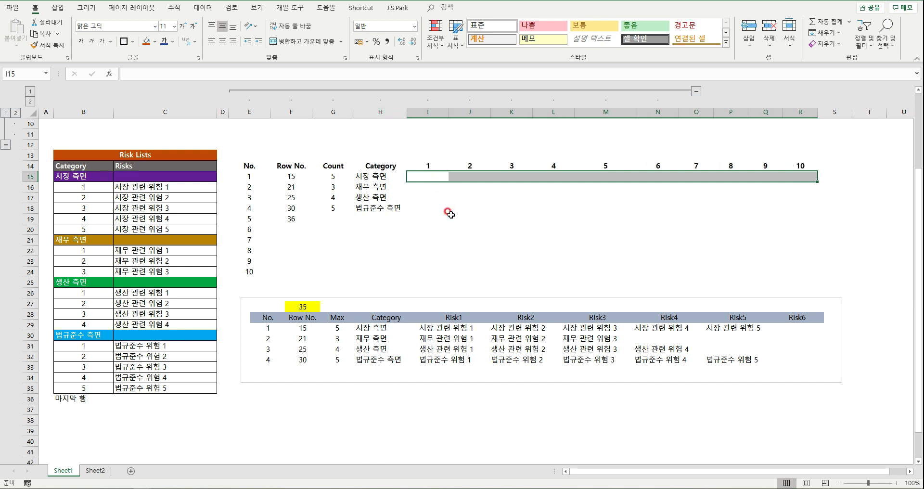
pyautogui.click(449, 215)
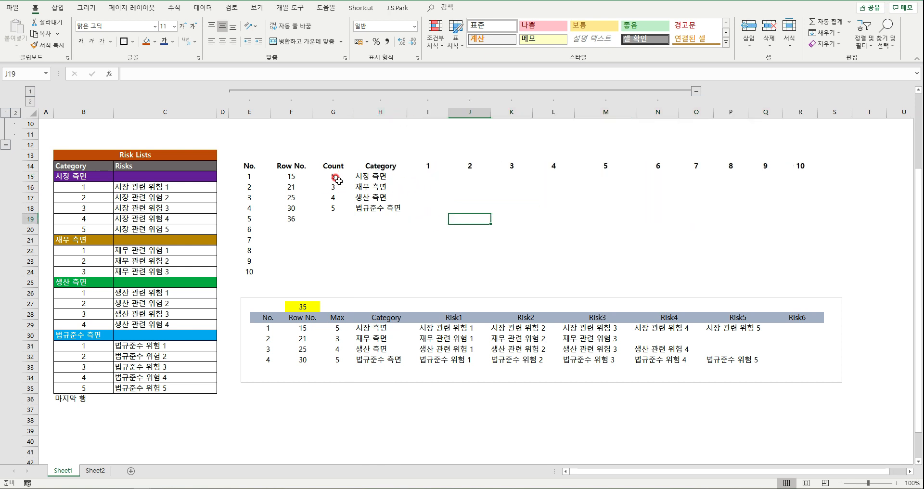
# Examine how the first category's risks in column C are positioned by row relative to the category's heading row.
pyautogui.click(427, 177)
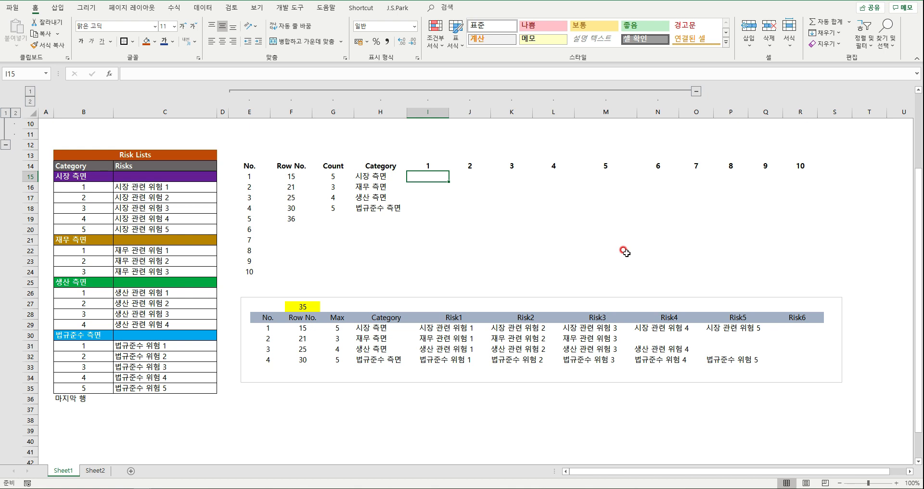
pyautogui.press('Left')
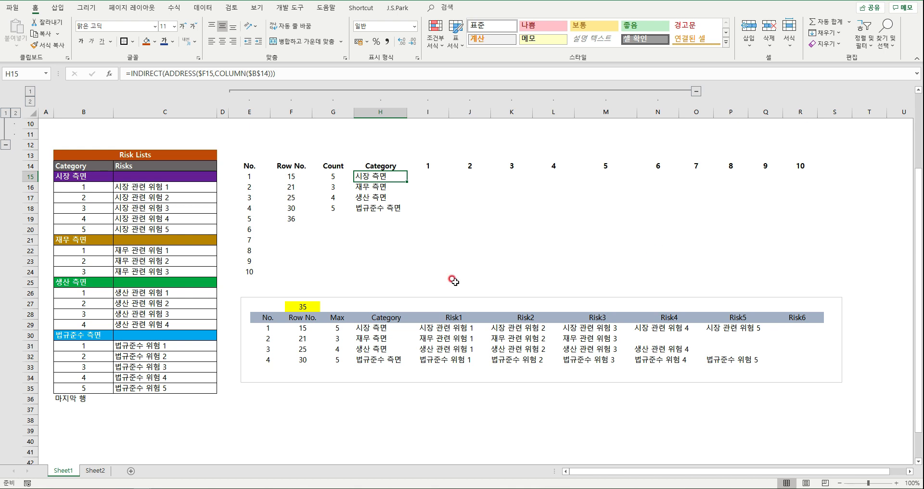
pyautogui.click(164, 188)
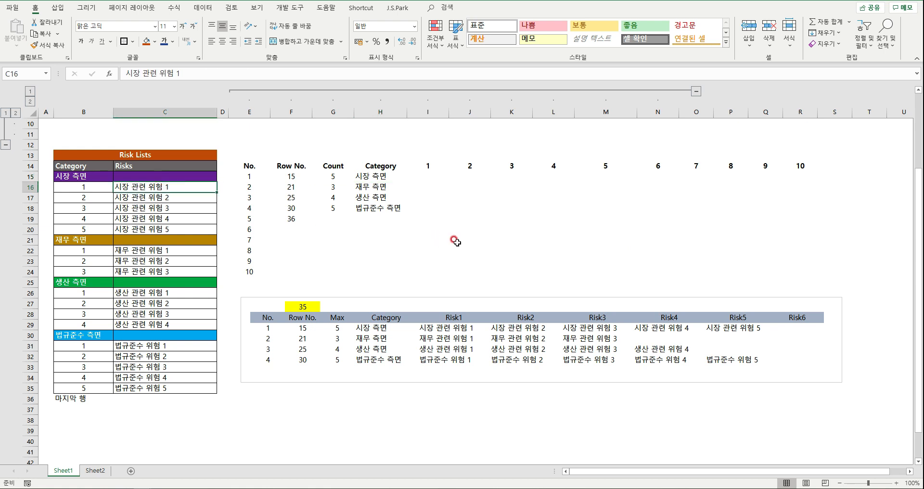
pyautogui.click(78, 178)
pyautogui.click(73, 186)
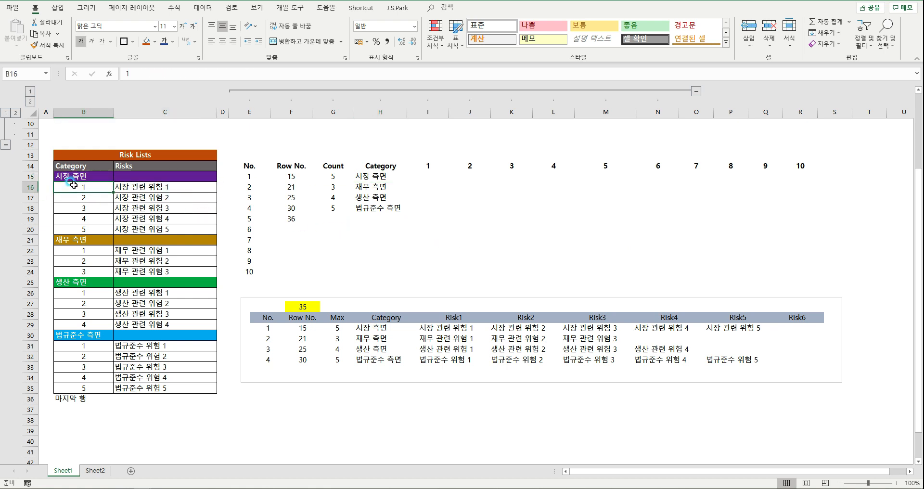
pyautogui.click(152, 188)
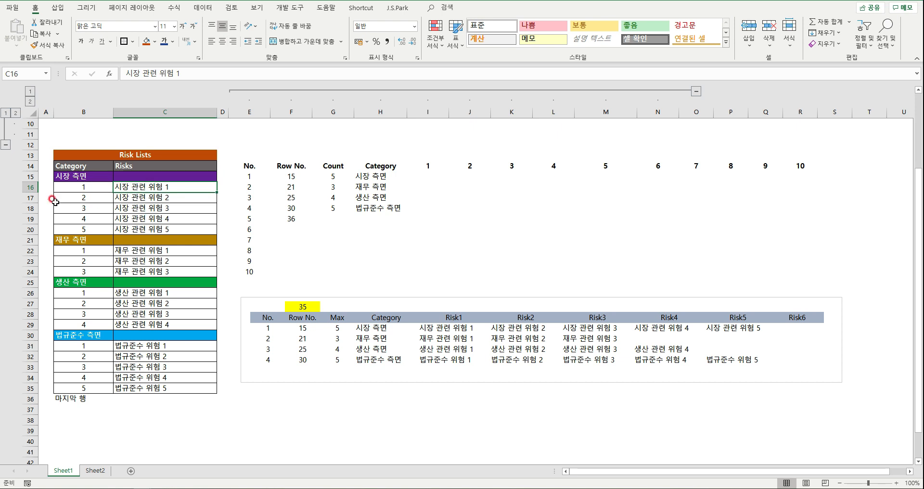
pyautogui.click(26, 176)
pyautogui.click(27, 198)
pyautogui.click(151, 195)
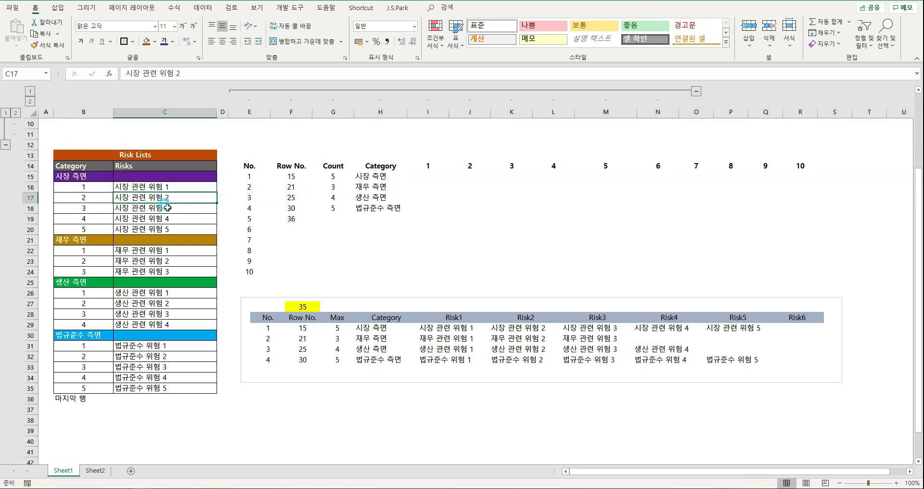
pyautogui.click(165, 118)
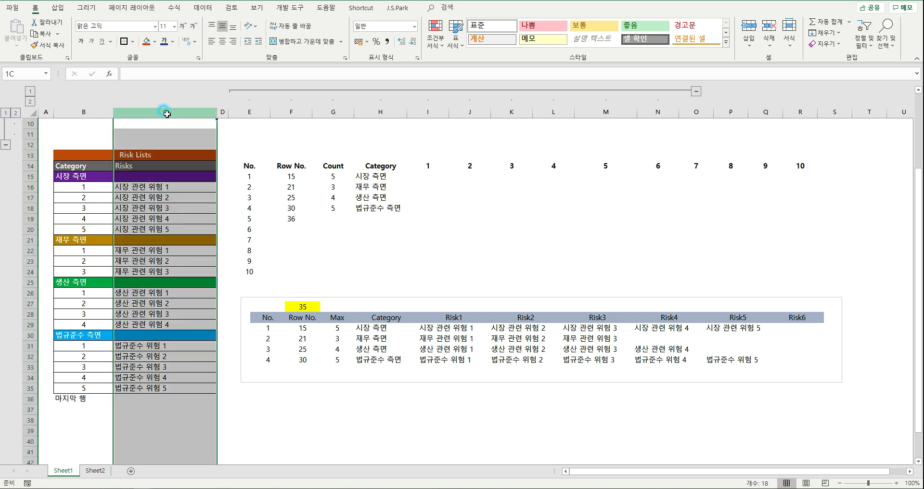
# Start an ADDRESS formula in I15 with $F15+I$14 as its row argument.
pyautogui.click(427, 178)
pyautogui.write('=')
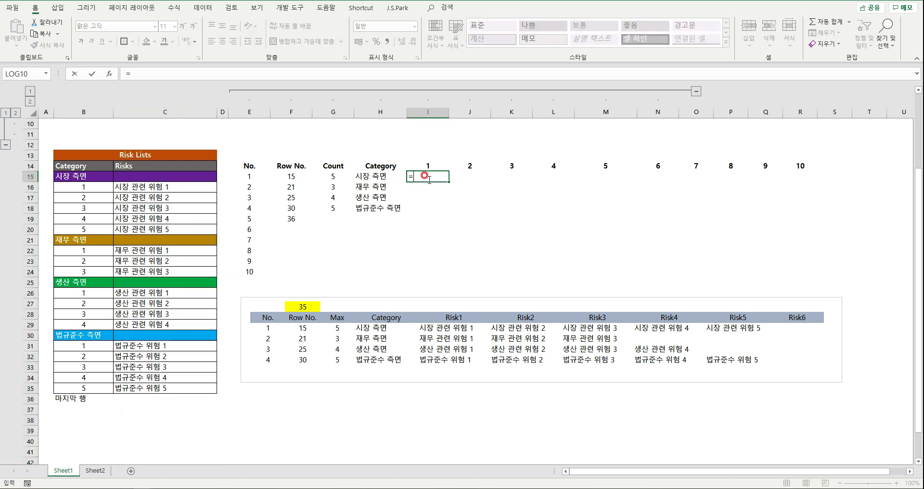
pyautogui.write('address')
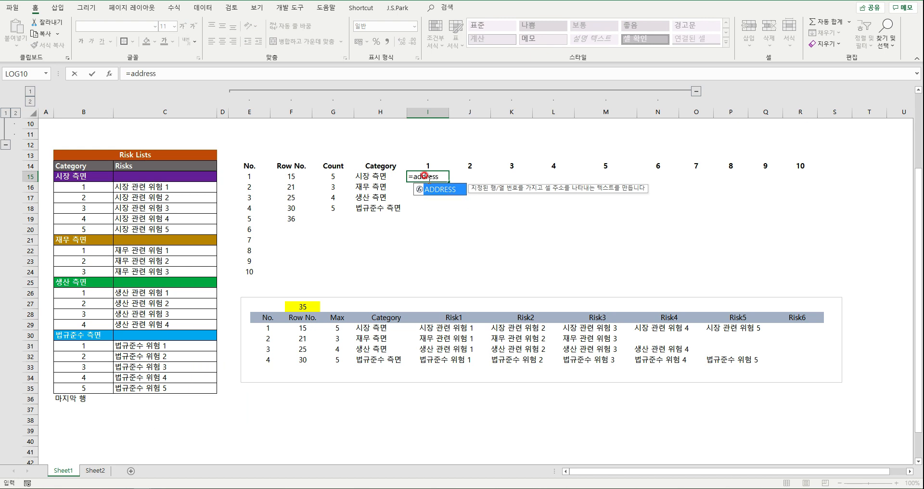
pyautogui.write('(')
pyautogui.click(274, 176)
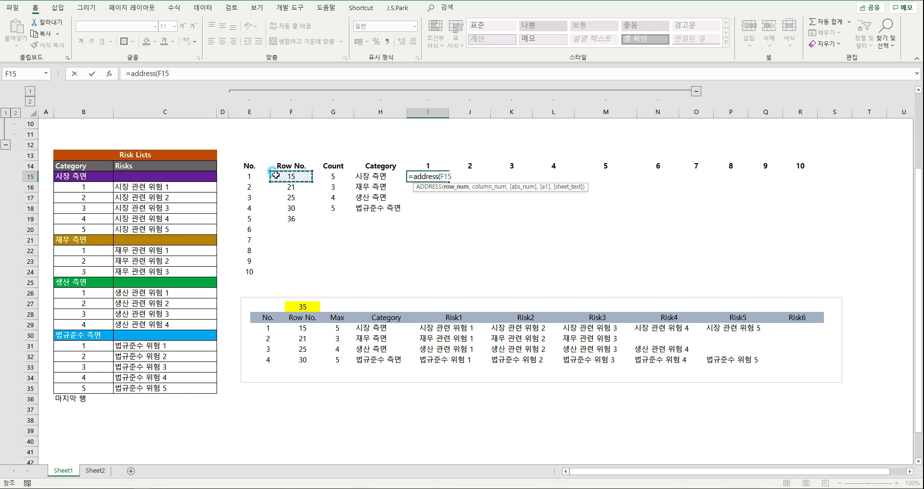
pyautogui.press('F4')
pyautogui.press('F4')
pyautogui.press('F4')
pyautogui.write('+')
pyautogui.click(445, 165)
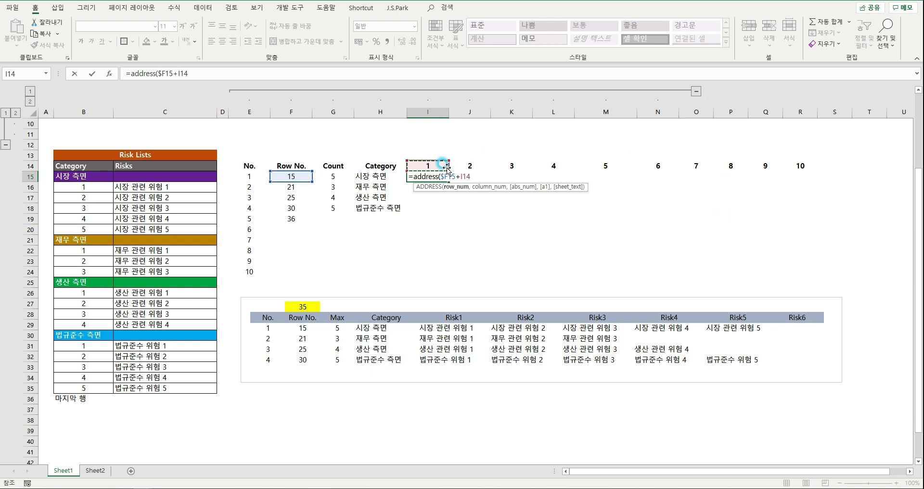
pyautogui.press('F4')
pyautogui.press('F4')
# Complete the I15 ADDRESS formula with COLUMN($C$14) as the column argument and accept the closing-bracket correction.
pyautogui.write(',column(')
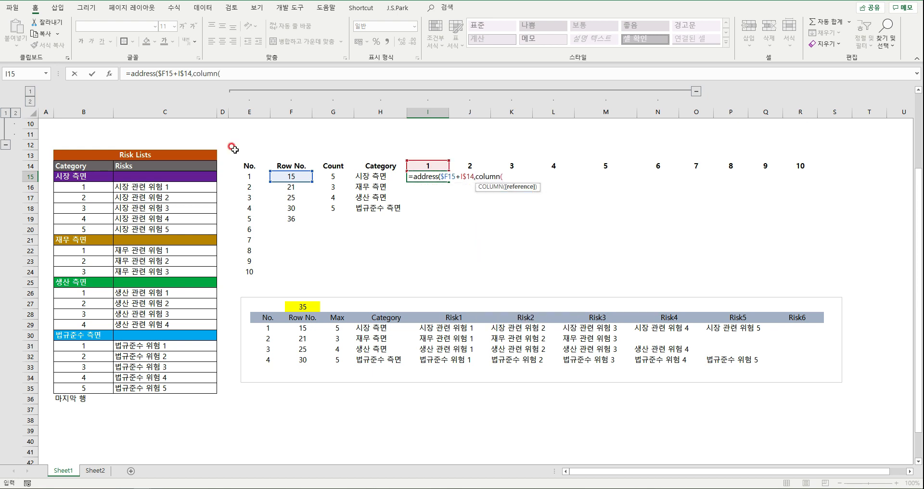
pyautogui.click(132, 165)
pyautogui.press('F4')
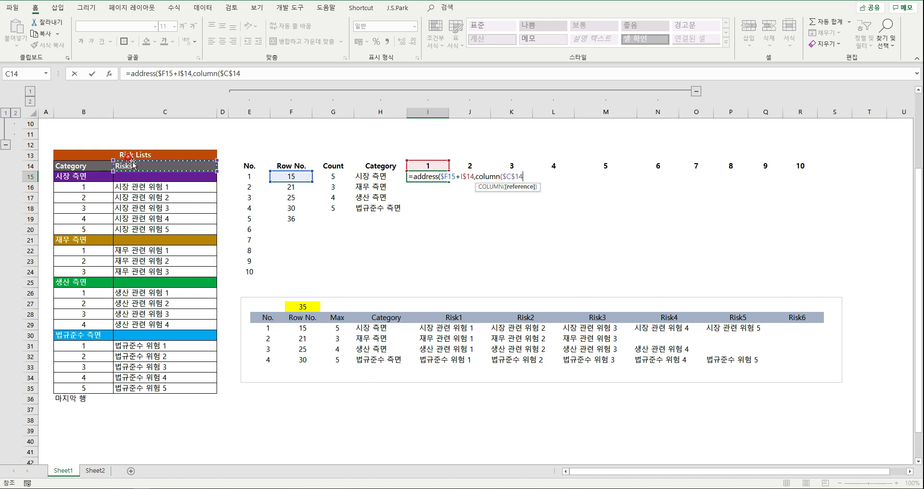
pyautogui.press('Return')
pyautogui.press('Return')
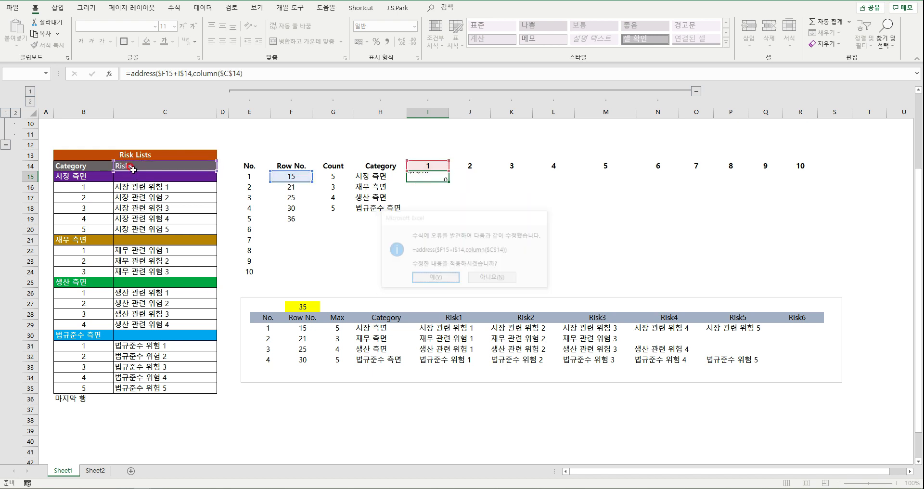
# Wrap the I15 formula in INDIRECT so it reads =INDIRECT(ADDRESS($F15+I$14,COLUMN($C$14))).
pyautogui.click(438, 176)
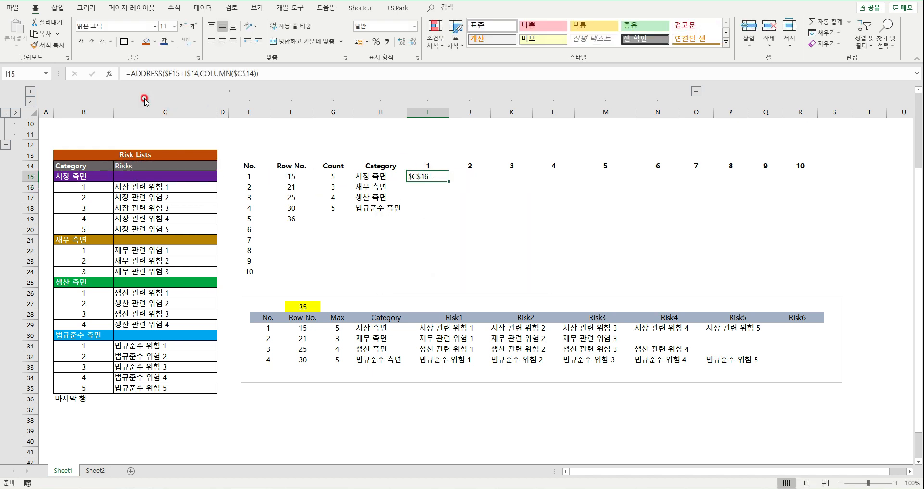
pyautogui.click(129, 73)
pyautogui.write('in')
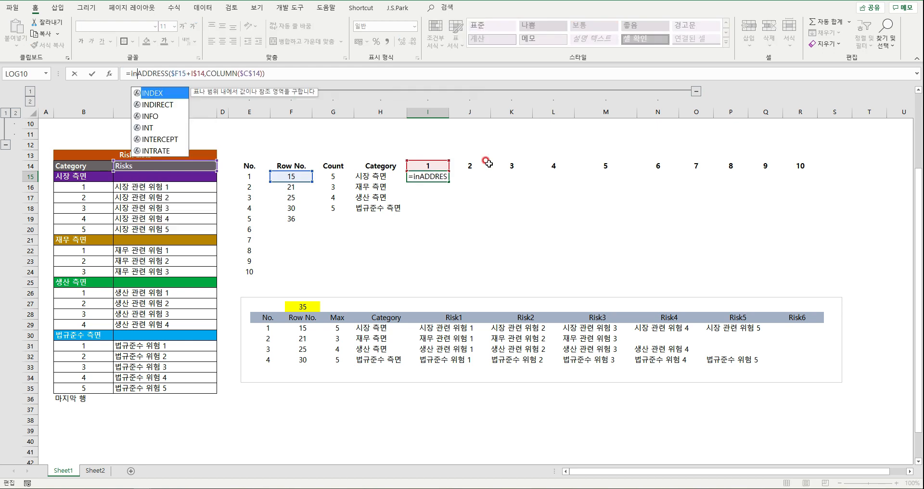
pyautogui.write('direct(')
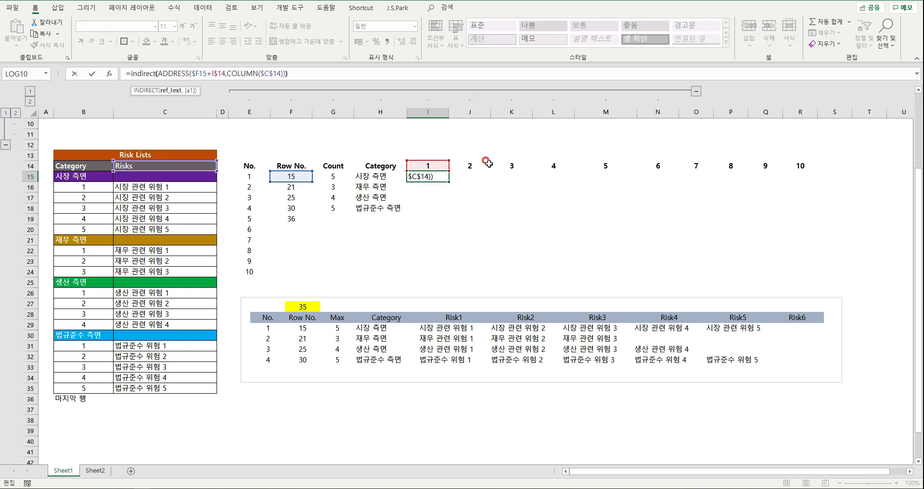
pyautogui.press('Return')
# Copy the INDIRECT formula from I15 across through R15 under headings 1 to 10.
pyautogui.press('Up')
pyautogui.hotkey('ctrl', 'c')
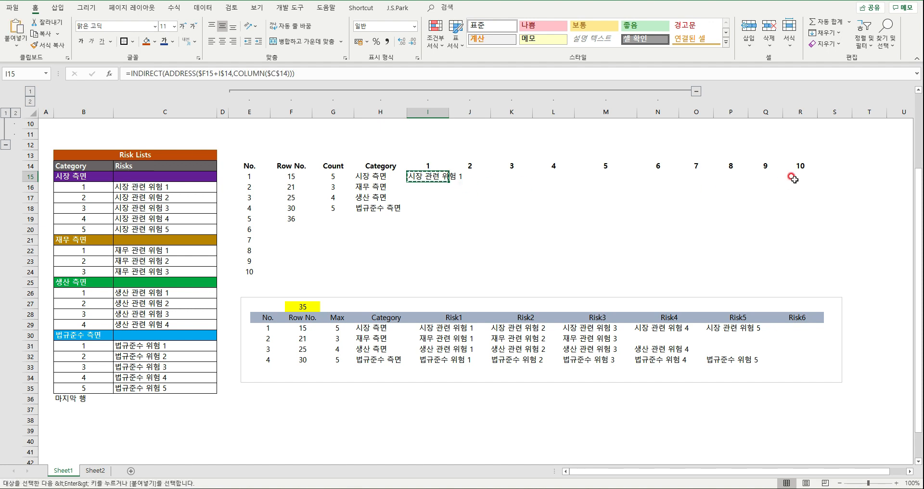
pyautogui.keyDown('shift'); pyautogui.click(793, 179); pyautogui.keyUp('shift')
pyautogui.press('Return')
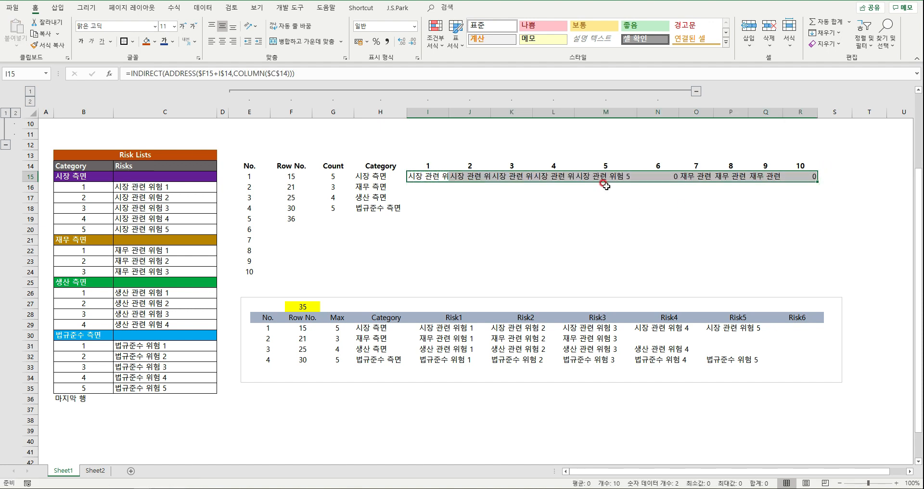
# Compare the risks retrieved in row 15 with the second category's source risks in C22:C24.
pyautogui.click(415, 176)
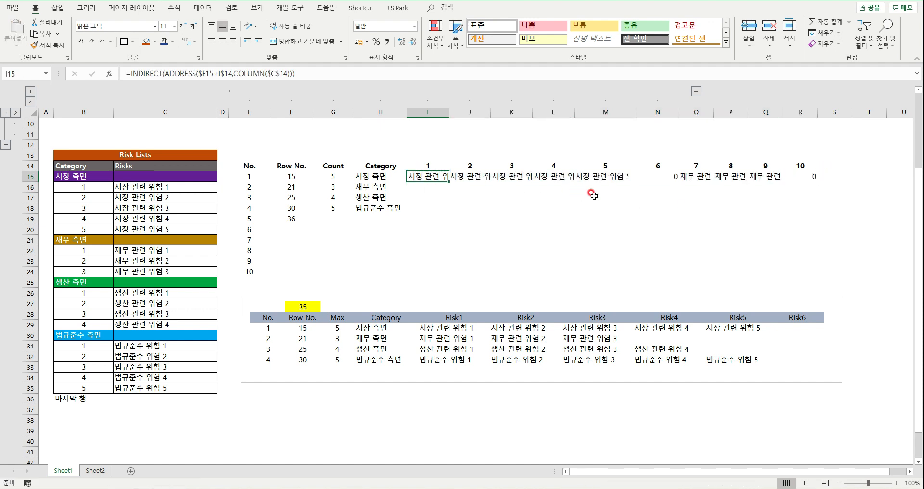
pyautogui.click(602, 168)
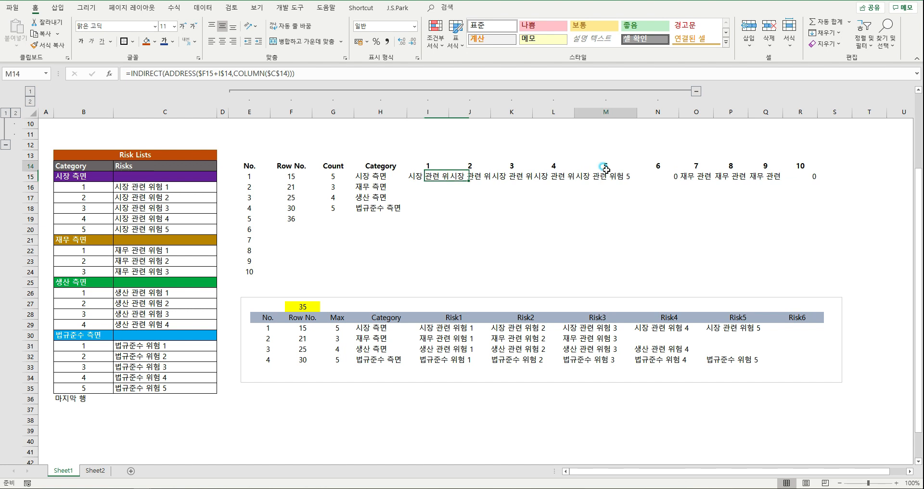
pyautogui.click(153, 244)
pyautogui.moveTo(155, 250); pyautogui.dragTo(163, 272)
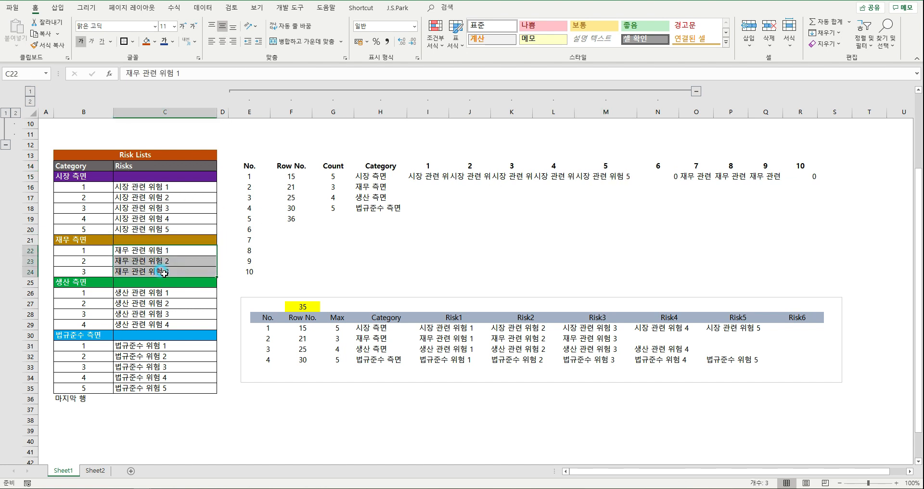
pyautogui.moveTo(680, 175); pyautogui.dragTo(808, 186)
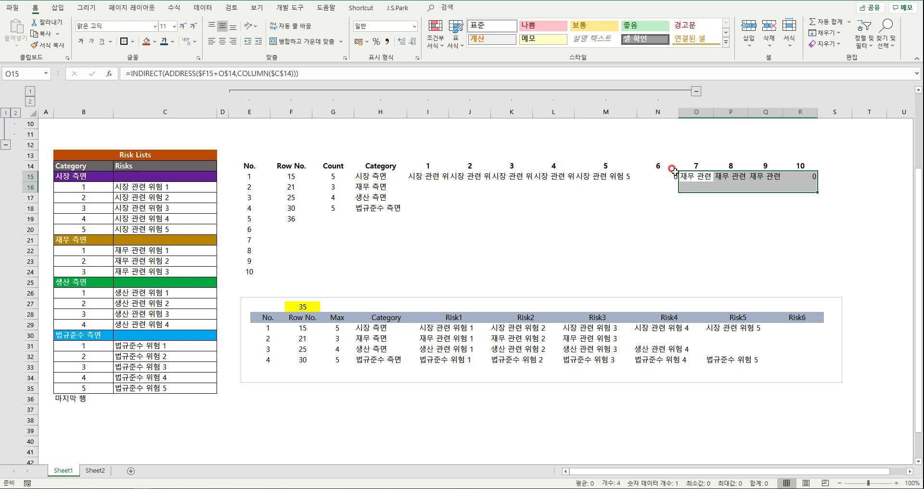
# Try clearing the excess results in N15:R15, and restore the formulas there.
pyautogui.moveTo(658, 176); pyautogui.dragTo(801, 177)
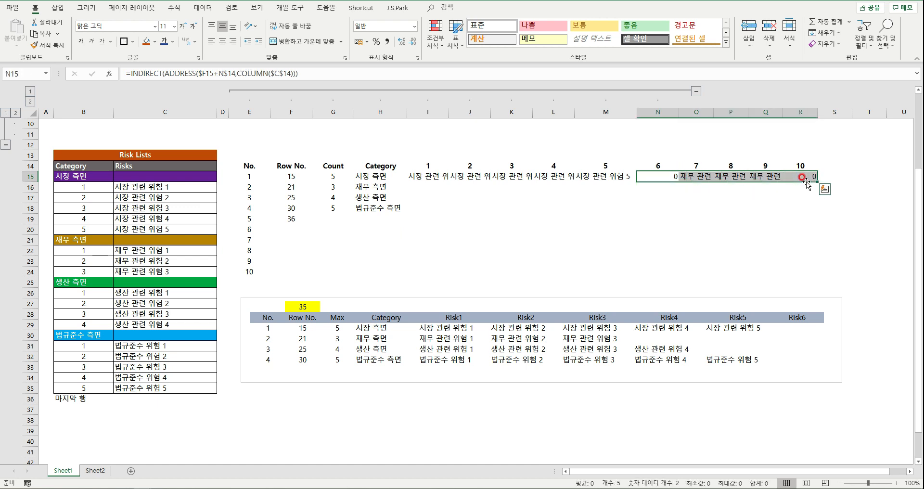
pyautogui.press('Delete')
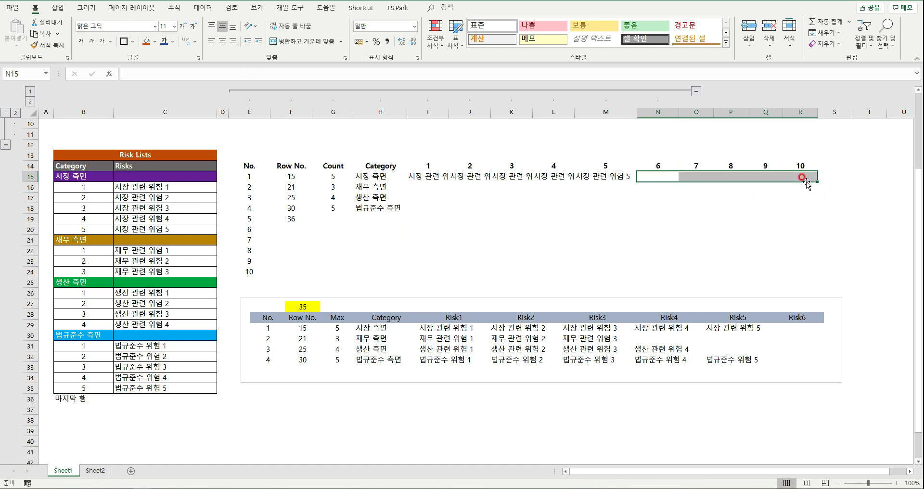
pyautogui.hotkey('ctrl', 'v')
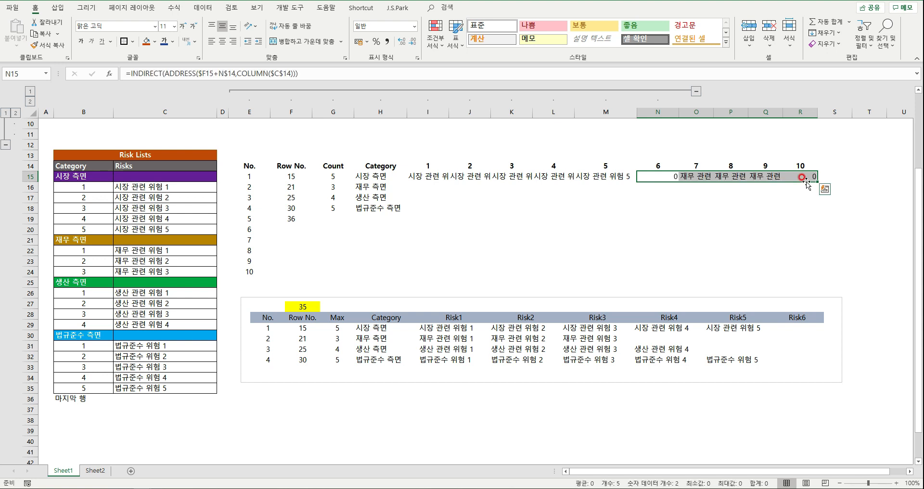
pyautogui.click(605, 217)
# Wrap the I15 formula in IF so it reads =IF(I$14<=$G15,INDIRECT(ADDRESS($F15+I$14,COLUMN($C$14))),"").
pyautogui.click(412, 175)
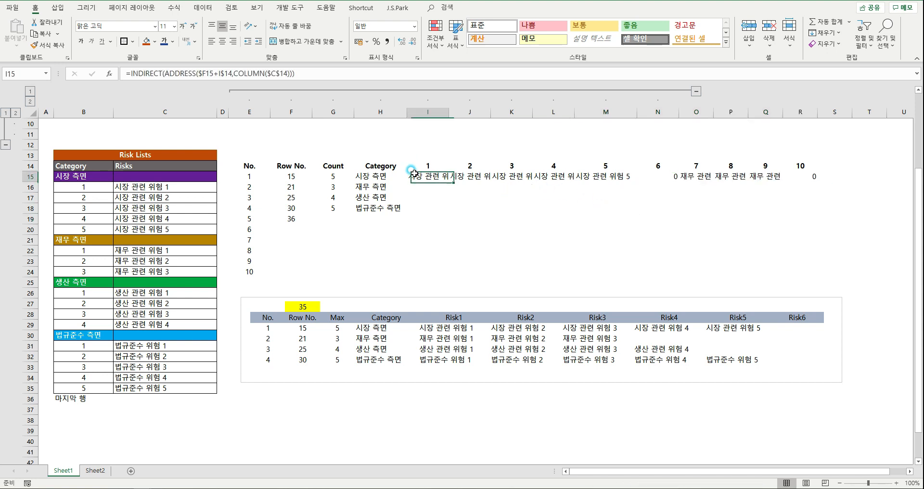
pyautogui.click(133, 73)
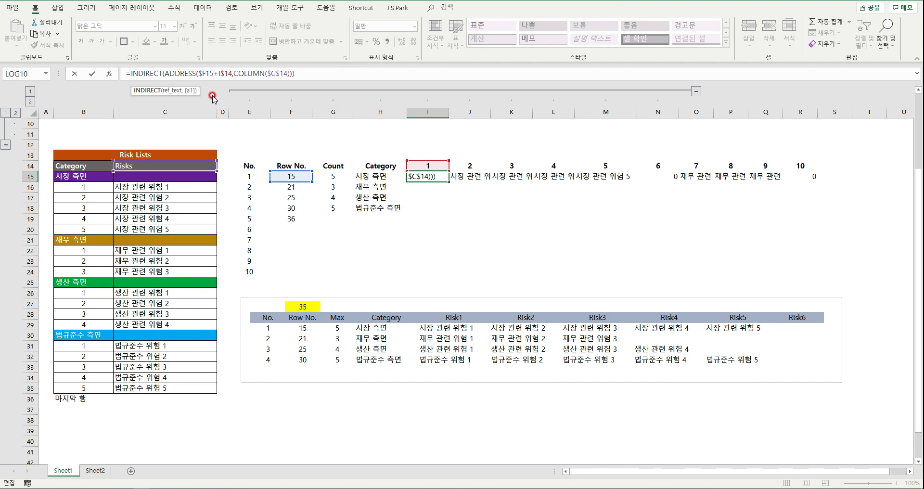
pyautogui.press('Left')
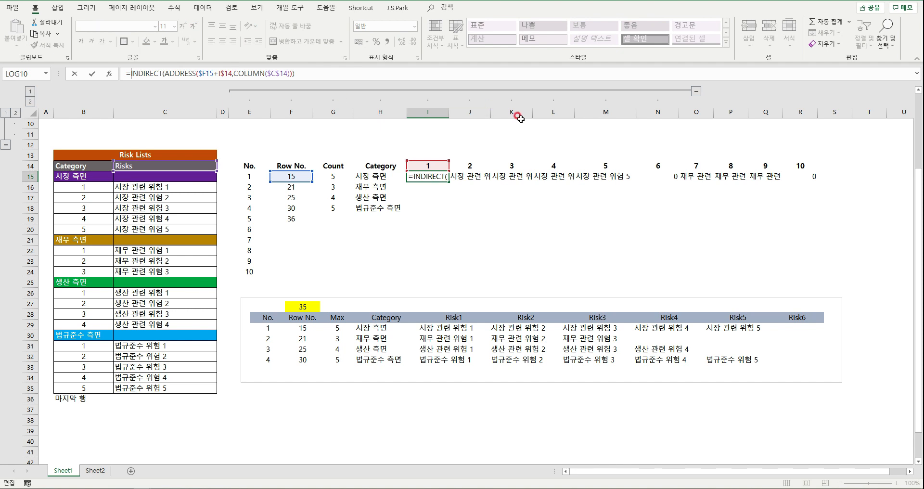
pyautogui.write('if(')
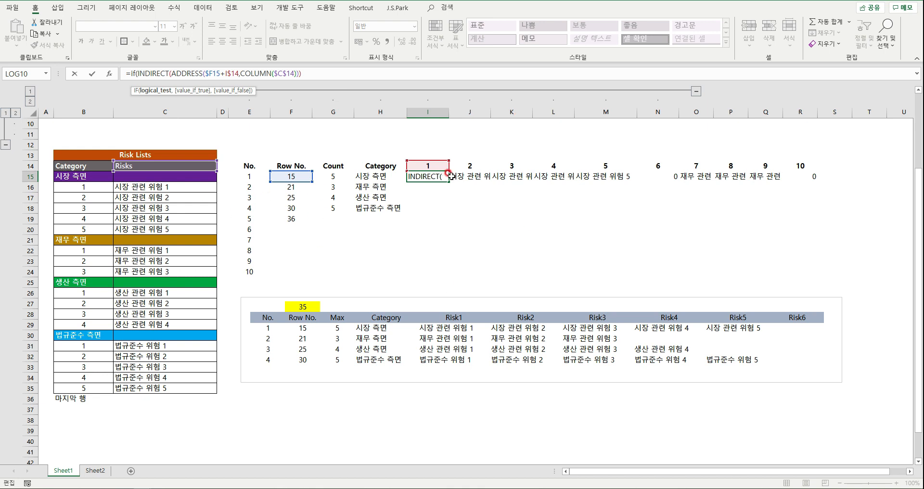
pyautogui.click(434, 166)
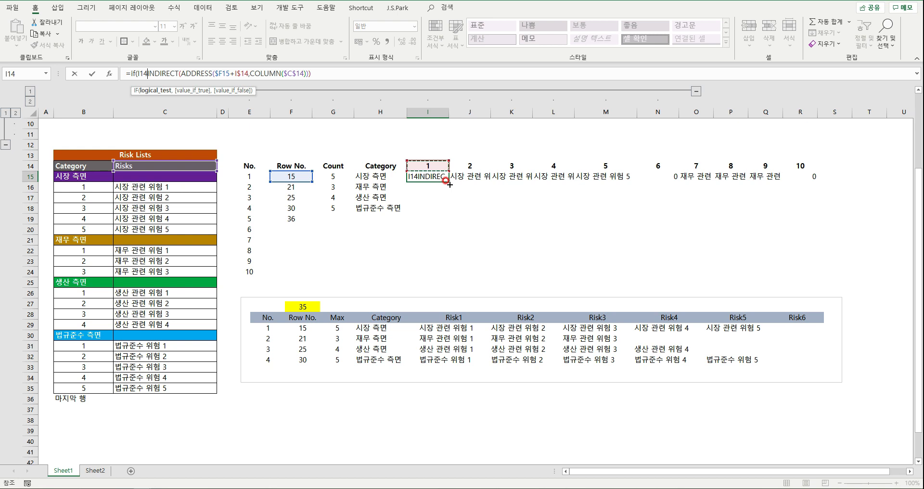
pyautogui.press('F4')
pyautogui.press('F4')
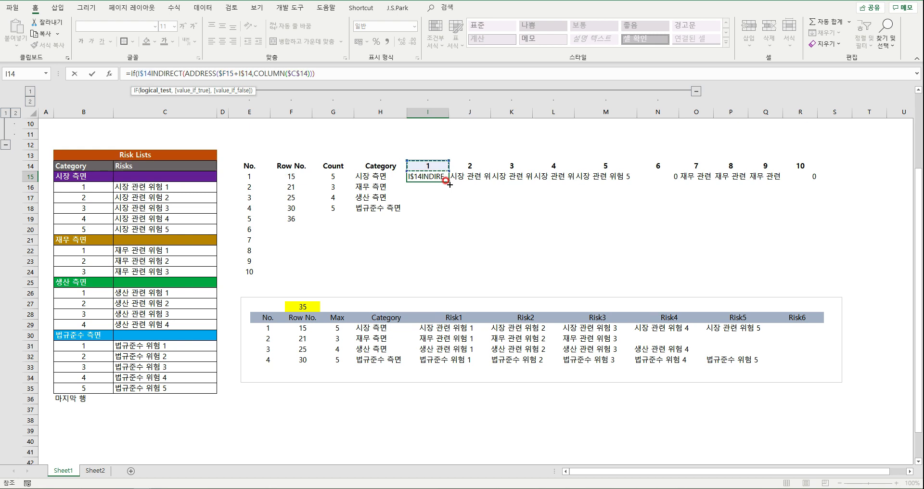
pyautogui.write('<=')
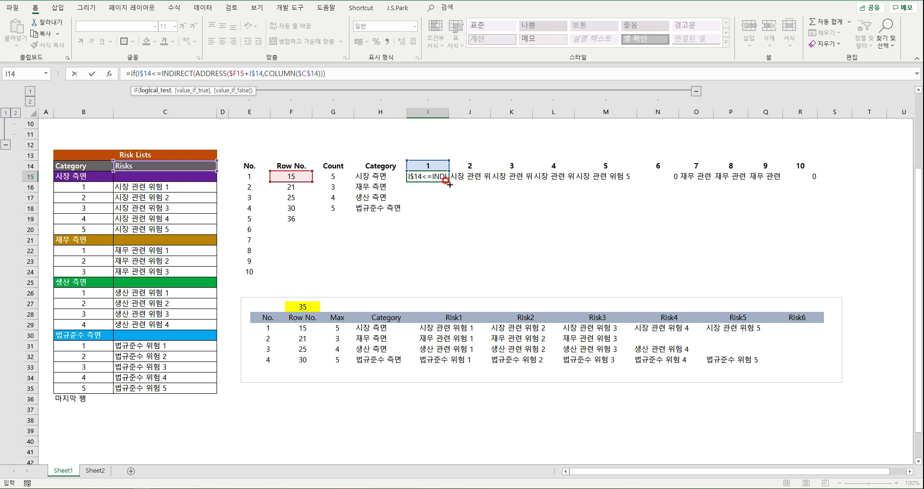
pyautogui.click(332, 177)
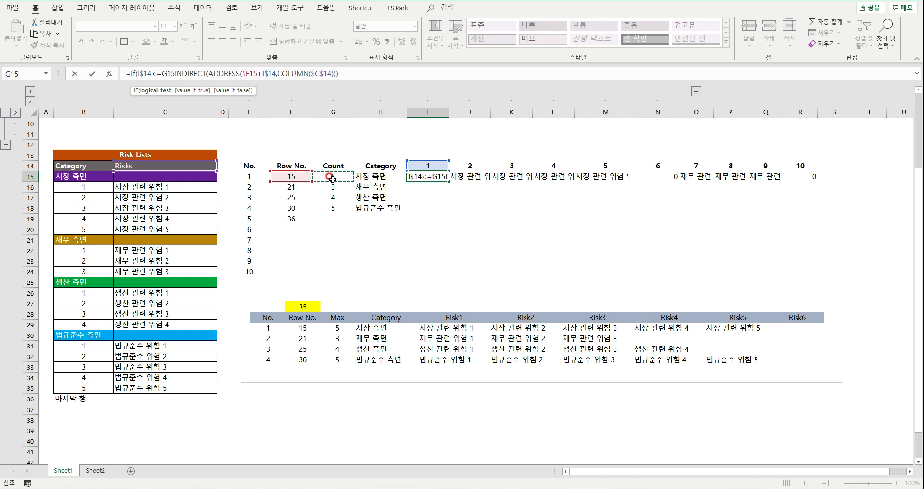
pyautogui.press('F4')
pyautogui.press('F4')
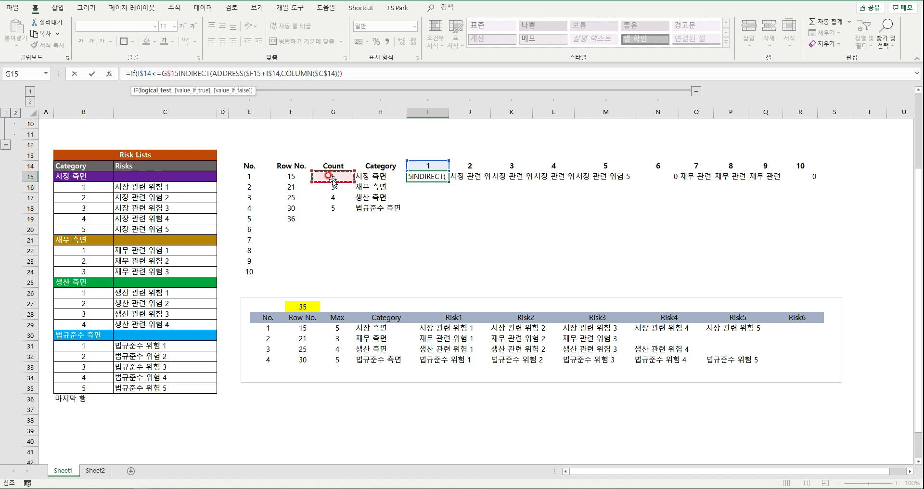
pyautogui.write(',')
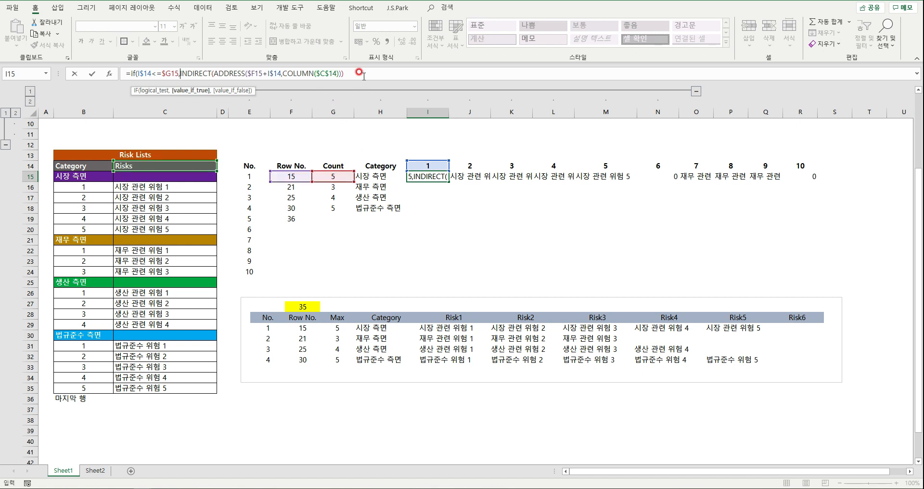
pyautogui.write(',"')
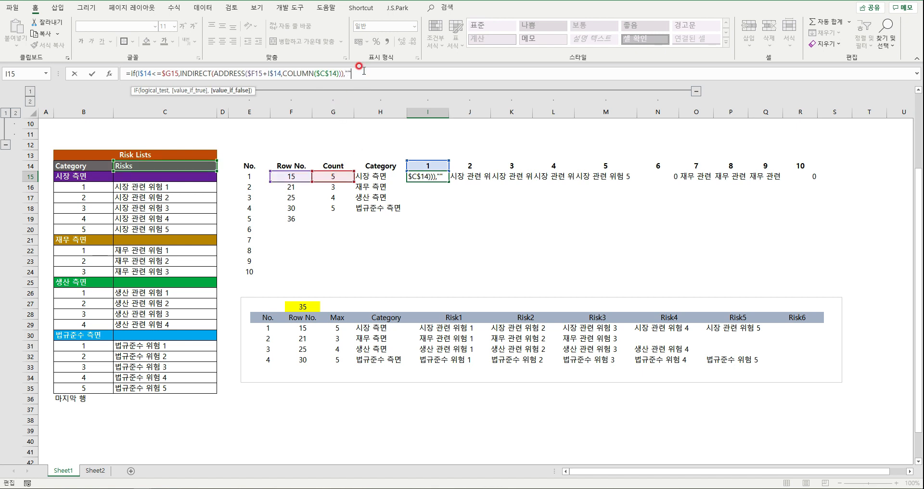
pyautogui.write(')')
pyautogui.hotkey('ctrl', 'Return')
# Copy the IF formula from I15 across through R15, under headings 1 to 10.
pyautogui.hotkey('ctrl', 'c')
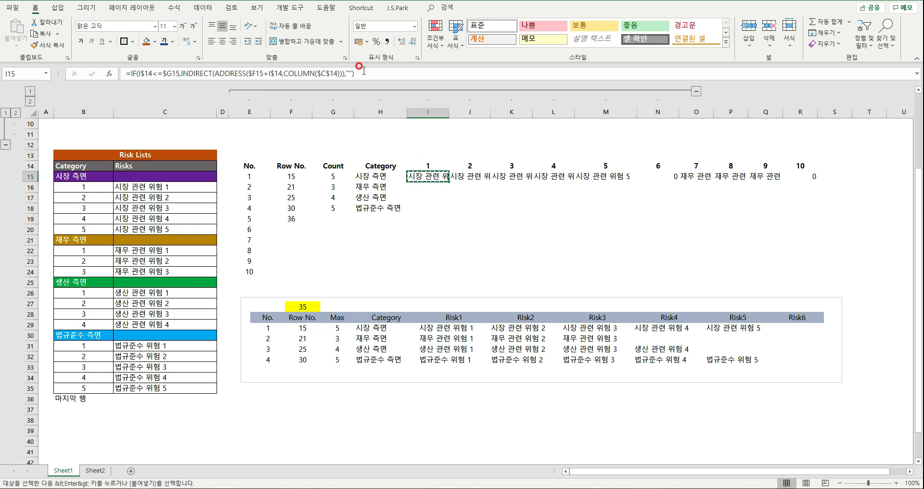
pyautogui.hotkey('shift', 'Right')
pyautogui.hotkey('shift', 'Right')
pyautogui.hotkey('shift', 'Right')
pyautogui.hotkey('shift', 'Right')
pyautogui.hotkey('shift', 'Right')
pyautogui.hotkey('shift', 'Right')
pyautogui.hotkey('shift', 'Right')
pyautogui.hotkey('shift', 'Right')
pyautogui.hotkey('shift', 'Right')
pyautogui.hotkey('ctrl', 'v')
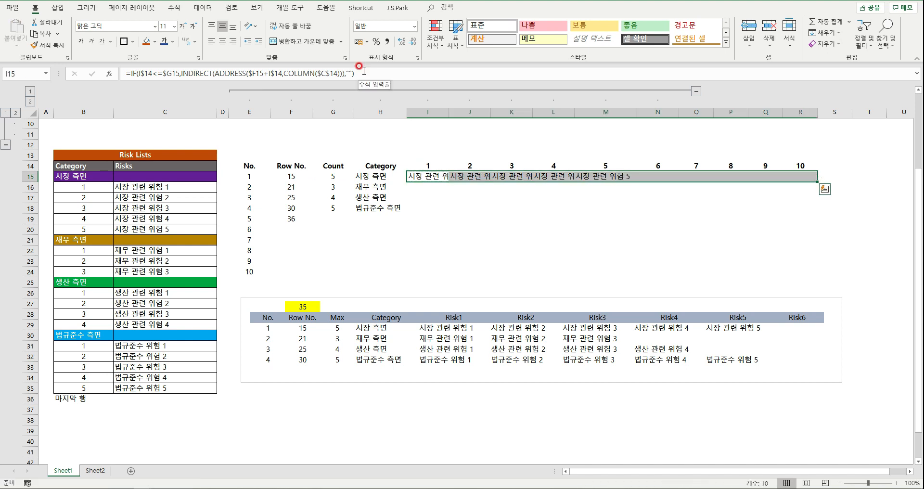
# Extend the IF formulas down to row 18 so that I15:R18 covers all four categories.
pyautogui.hotkey('shift', 'Down')
pyautogui.hotkey('shift', 'Down')
pyautogui.hotkey('shift', 'Down')
pyautogui.hotkey('ctrl', 'v')
pyautogui.hotkey('ctrl', 'c')
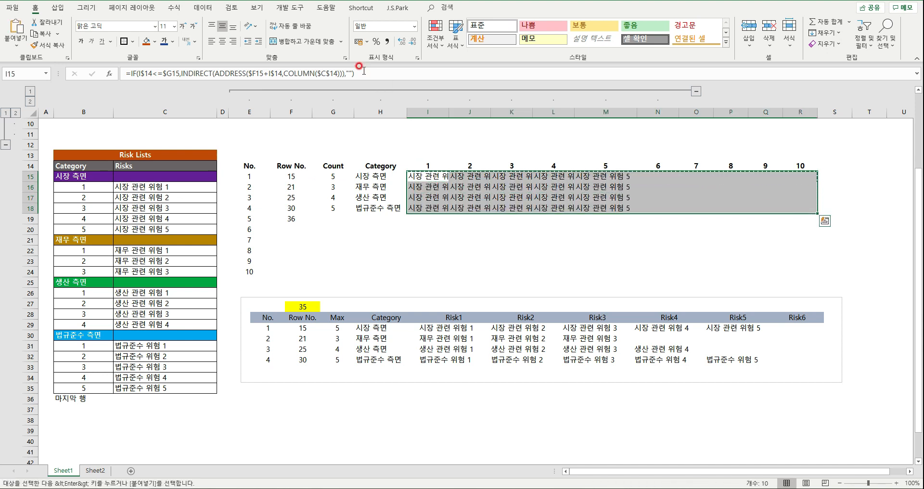
pyautogui.click(586, 249)
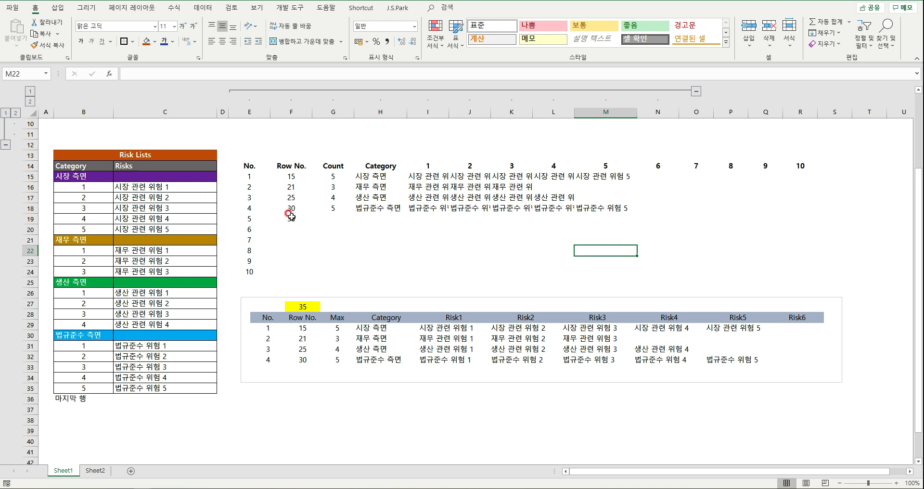
# Clear the category value from cell C3 on Sheet2.
pyautogui.click(96, 471)
pyautogui.click(192, 133)
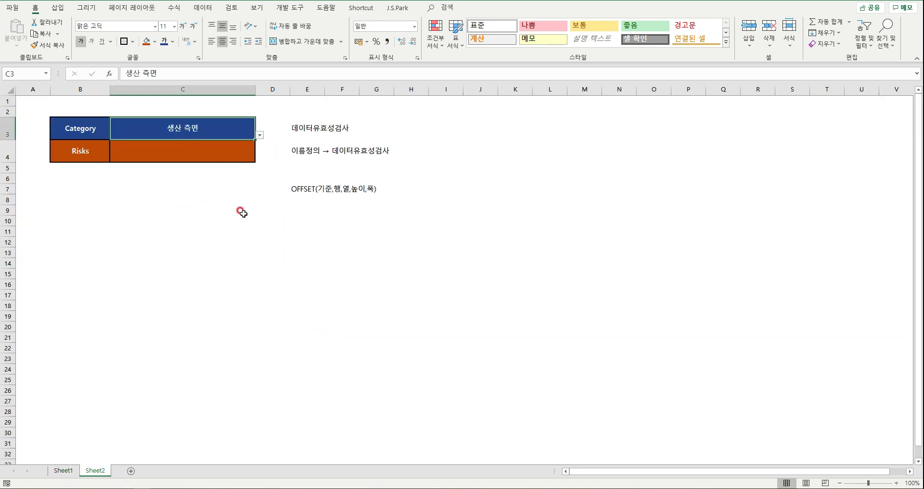
pyautogui.click(265, 211)
pyautogui.click(214, 128)
pyautogui.press('Delete')
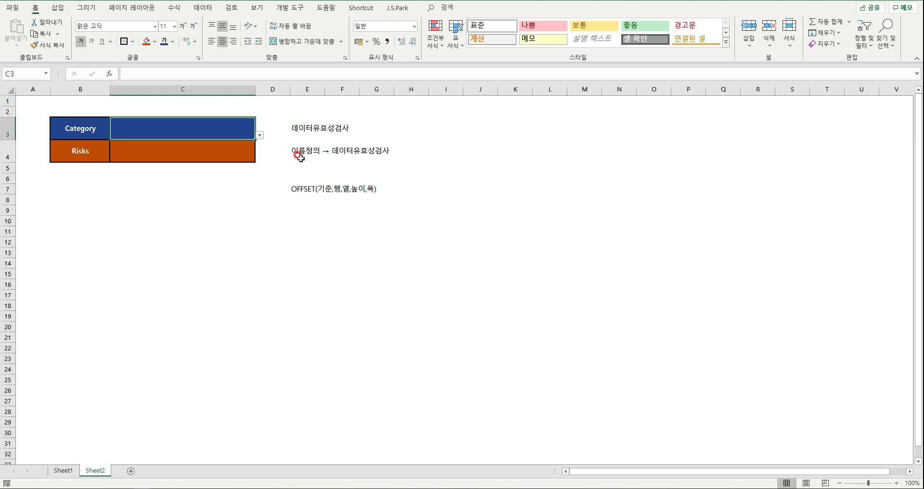
# Remove the existing data validation rules from the Category and Risks input cells C3:C4 on Sheet2.
pyautogui.moveTo(189, 150); pyautogui.dragTo(192, 130)
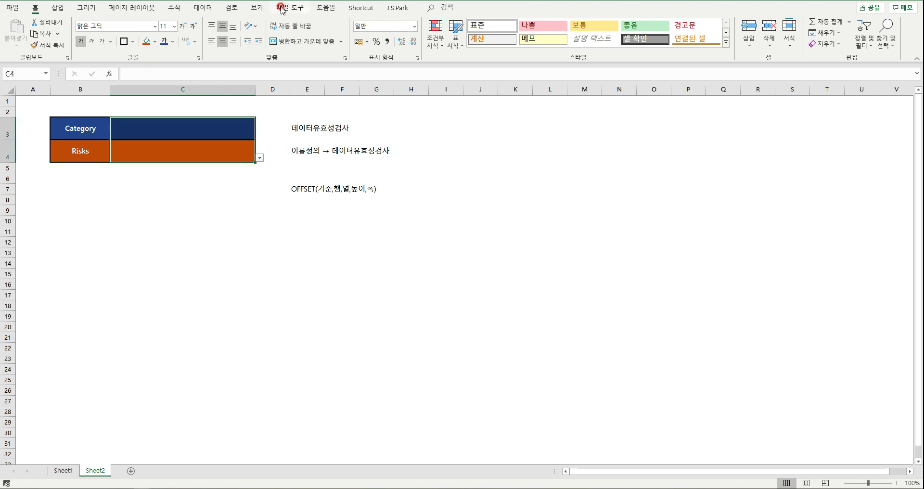
pyautogui.click(203, 8)
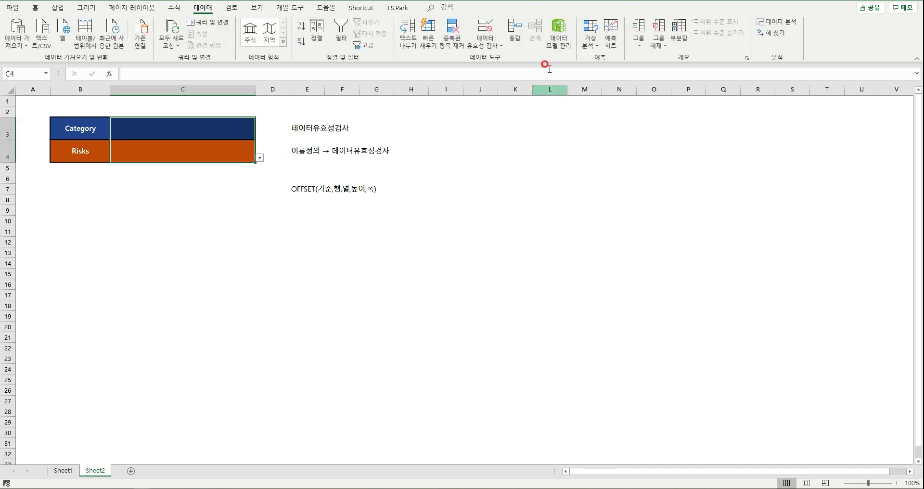
pyautogui.click(496, 43)
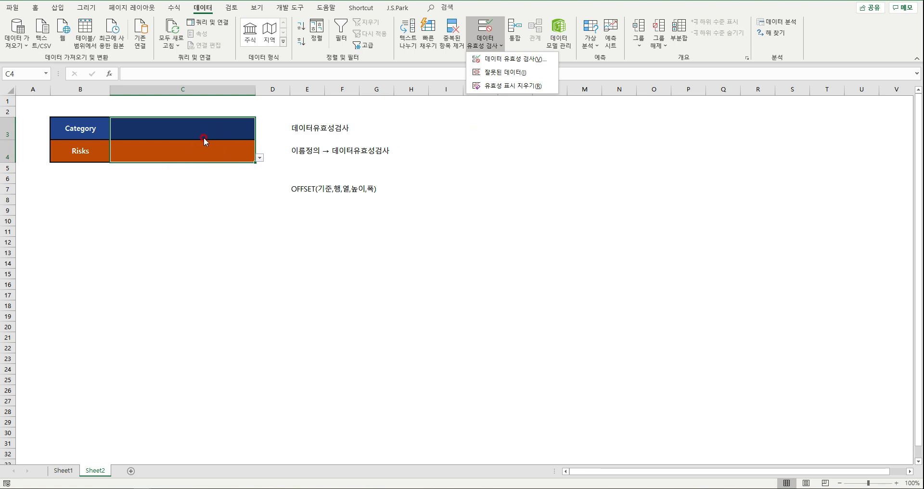
pyautogui.click(524, 58)
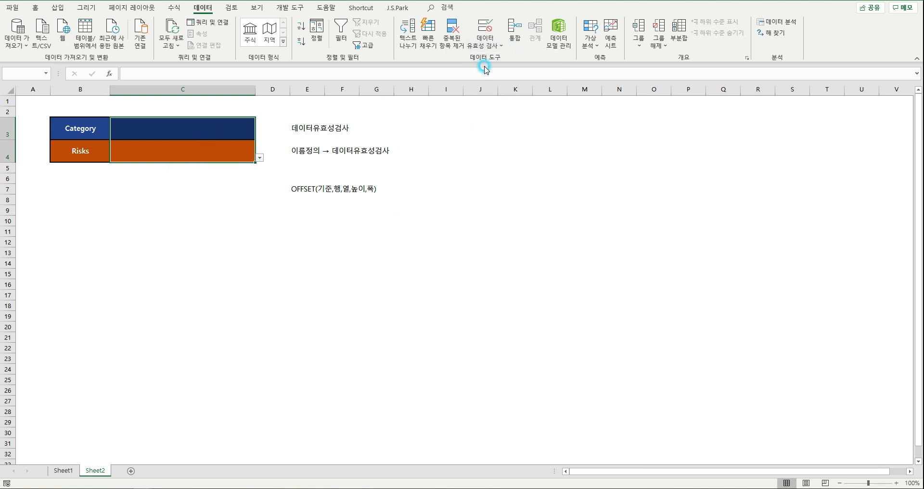
pyautogui.click(446, 270)
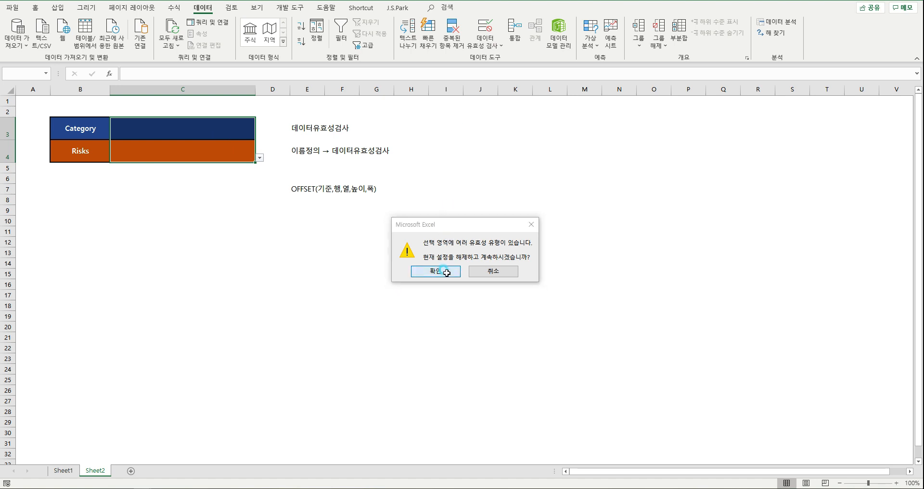
pyautogui.moveTo(611, 121); pyautogui.dragTo(624, 70)
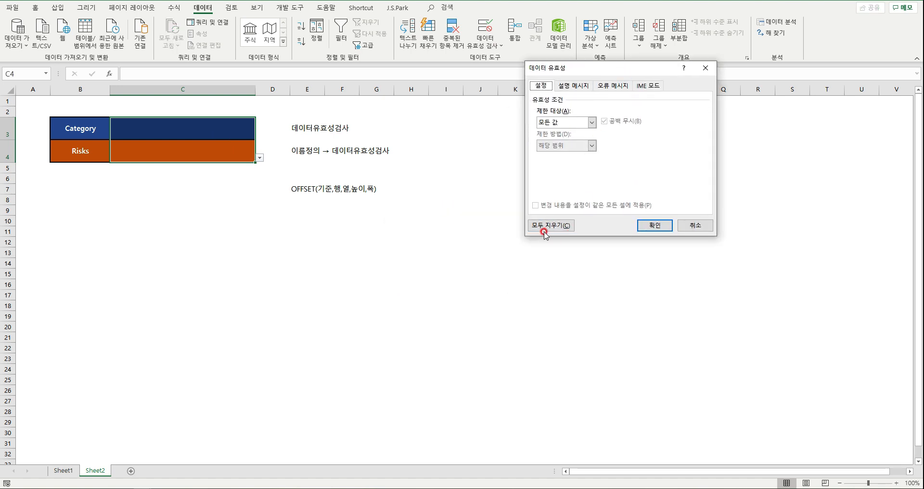
pyautogui.click(561, 233)
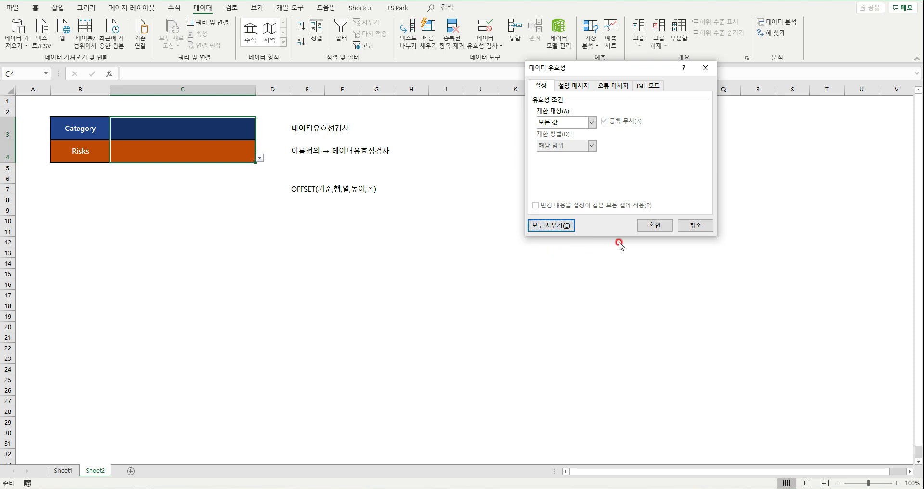
pyautogui.click(665, 225)
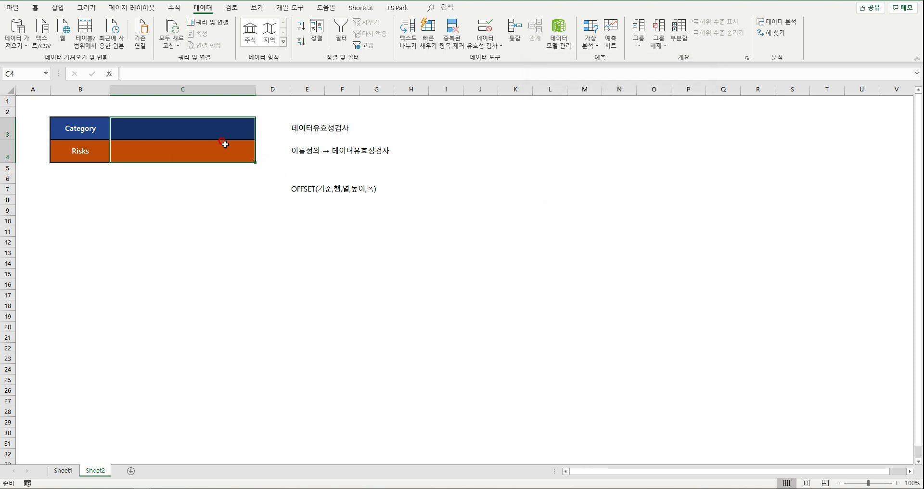
pyautogui.click(344, 138)
pyautogui.click(301, 219)
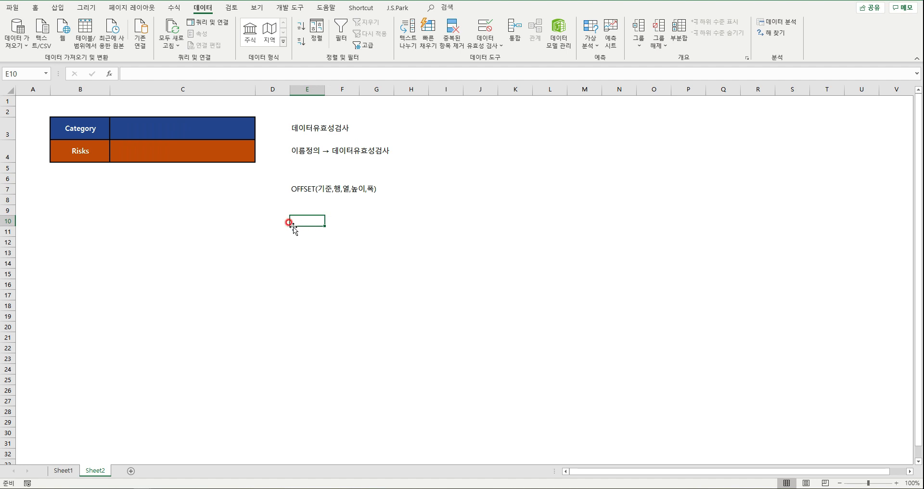
# Review the category names in H15:H18 on Sheet1, and return to Sheet2.
pyautogui.click(165, 129)
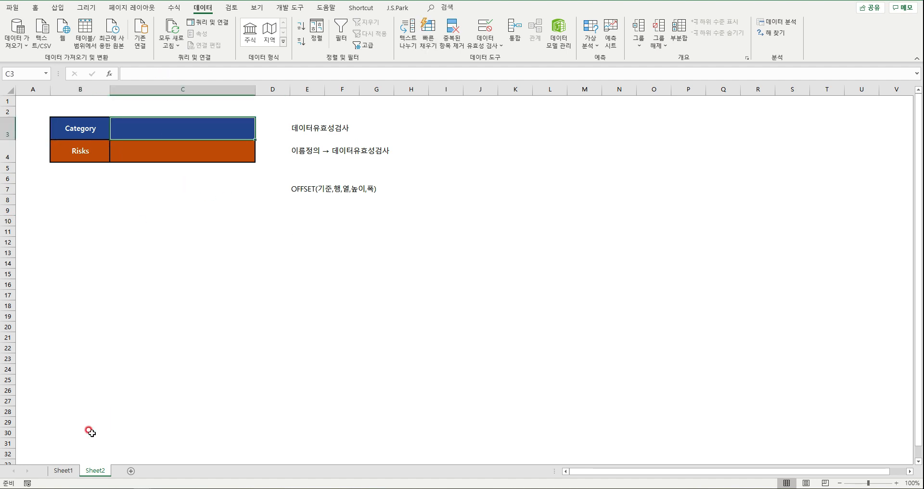
pyautogui.click(70, 473)
pyautogui.moveTo(380, 177); pyautogui.dragTo(376, 207)
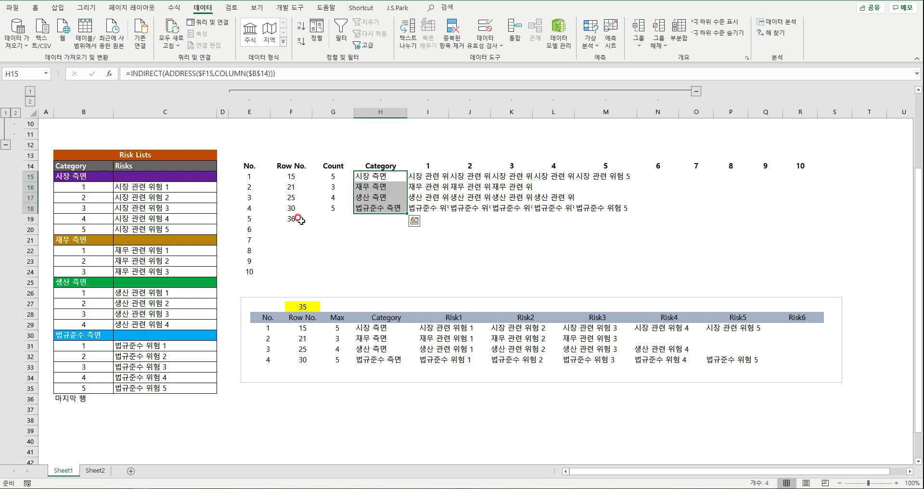
pyautogui.click(96, 470)
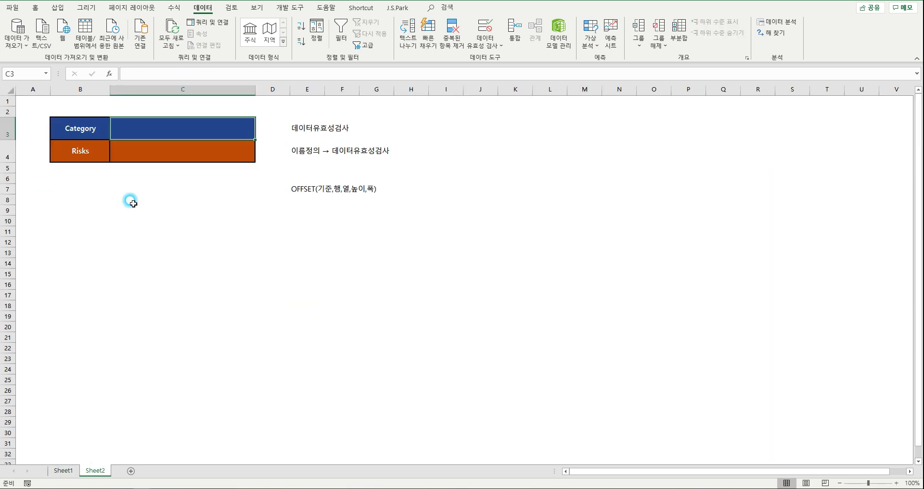
# Open data validation for the Category input cell C3 and set the allowed type to a list (목록).
pyautogui.click(95, 130)
pyautogui.click(157, 131)
pyautogui.click(485, 42)
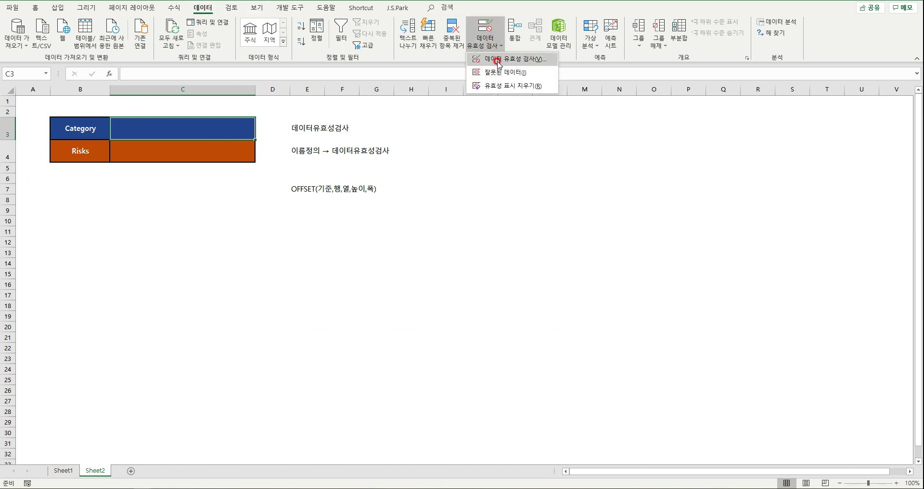
pyautogui.click(531, 59)
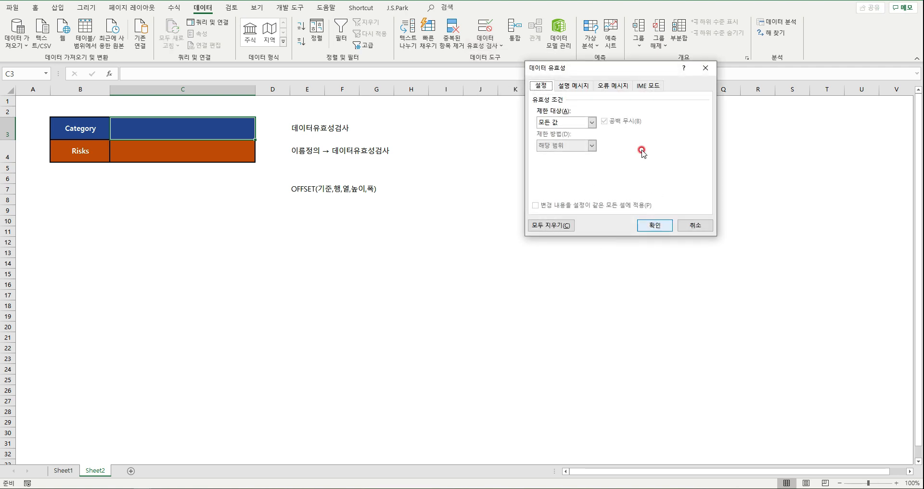
pyautogui.moveTo(596, 73); pyautogui.dragTo(538, 116)
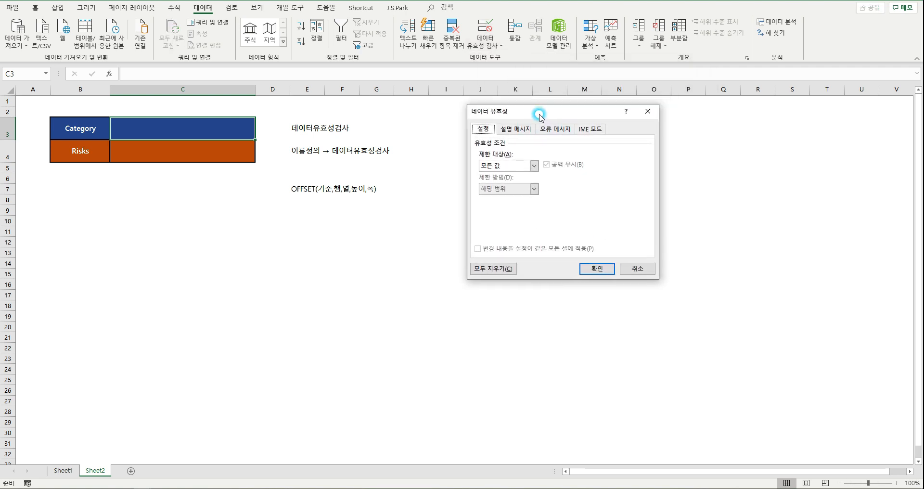
pyautogui.click(507, 163)
pyautogui.click(507, 200)
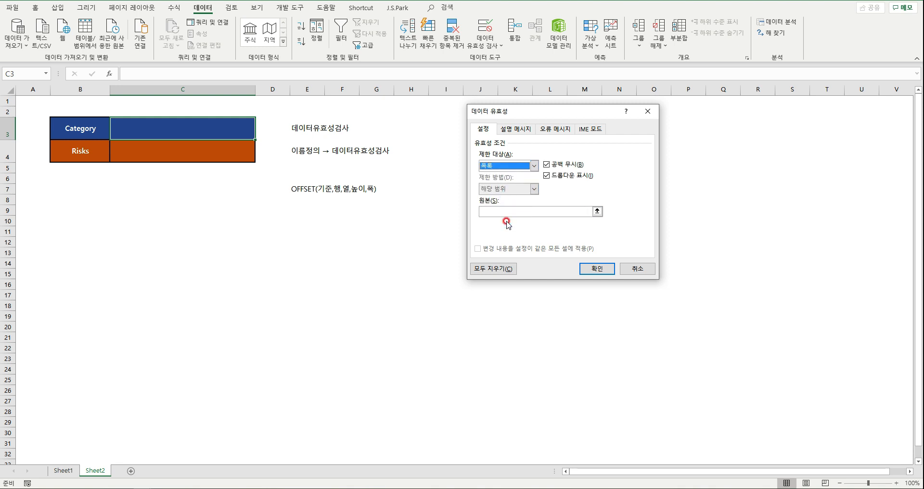
# Set the validation list source for the Category cell C3 to =Sheet1!$H$15:$H$18 and apply the rule.
pyautogui.click(597, 212)
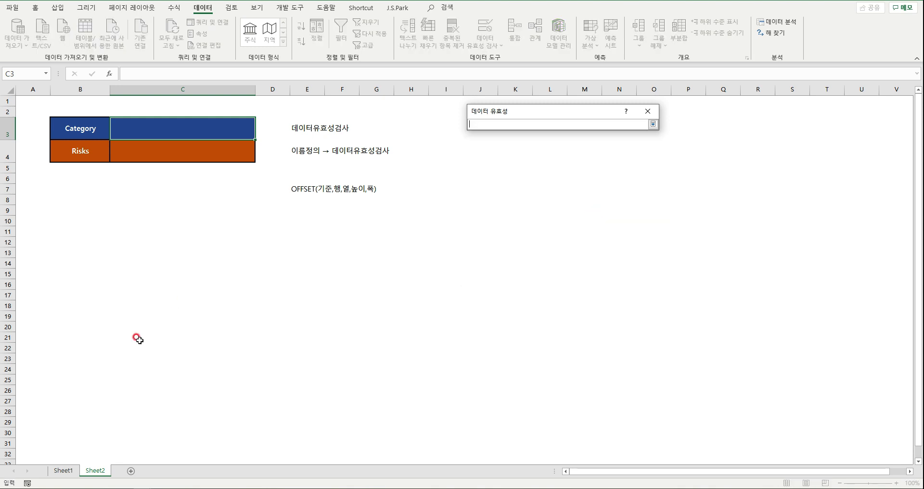
pyautogui.click(63, 475)
pyautogui.click(364, 176)
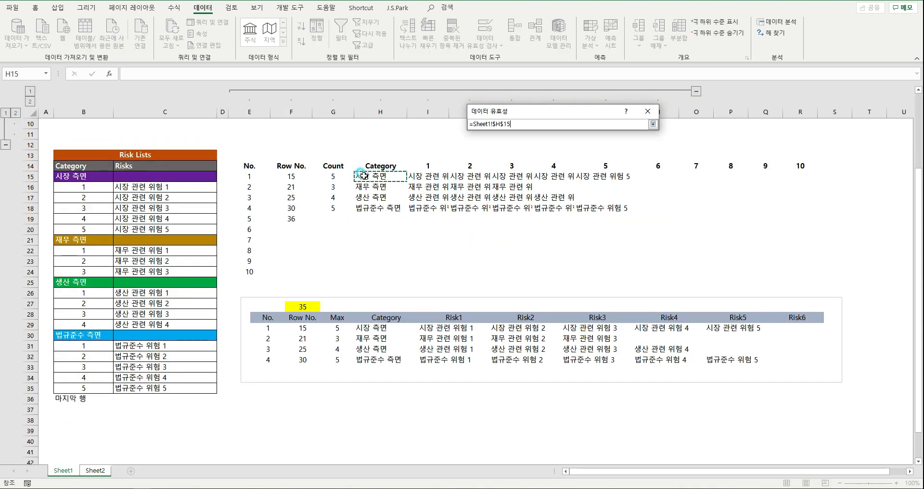
pyautogui.moveTo(363, 176); pyautogui.dragTo(377, 208)
pyautogui.press('Return')
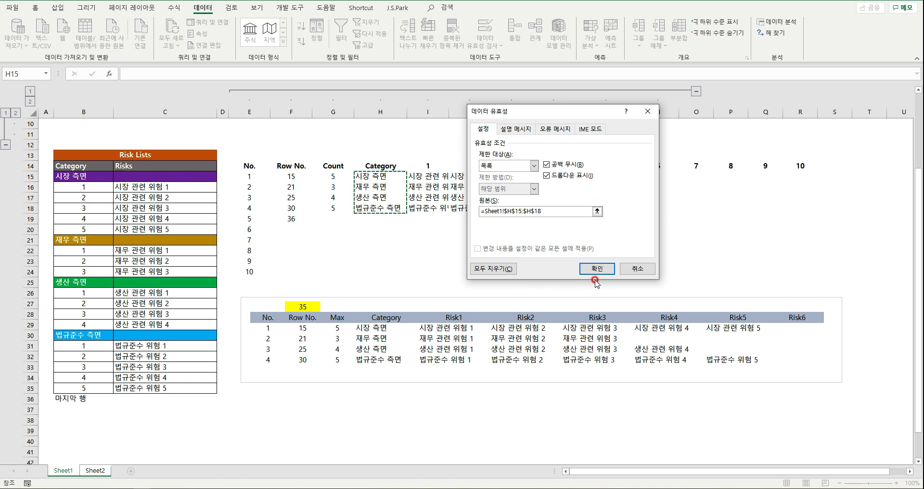
pyautogui.click(587, 264)
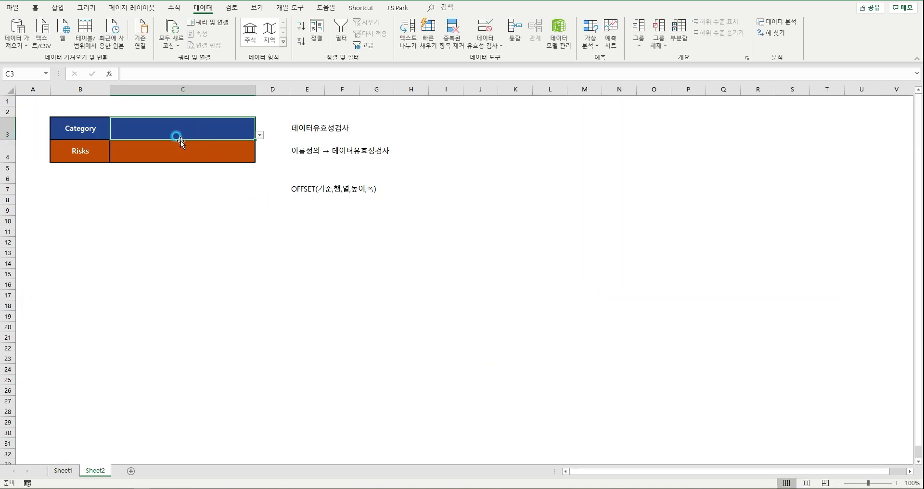
# Choose 재무 측면 as the category in C3, and review its matching risks in I16:K16 on Sheet1.
pyautogui.click(260, 133)
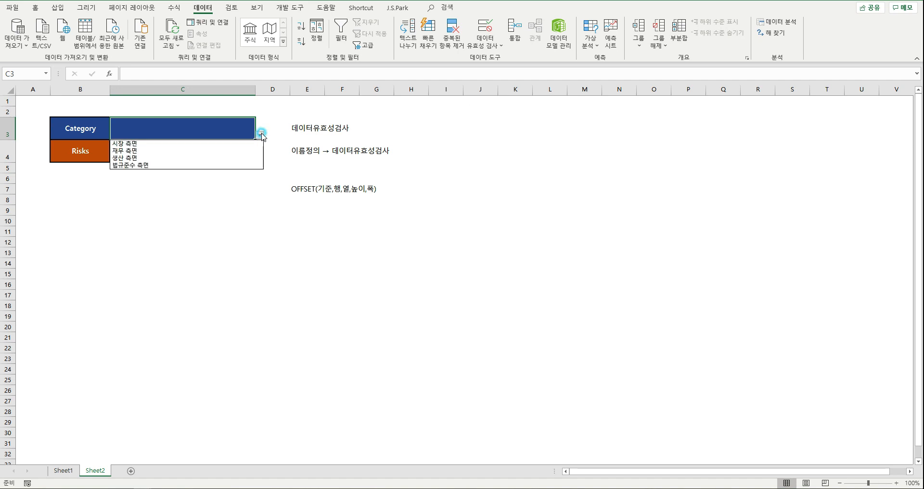
pyautogui.click(124, 151)
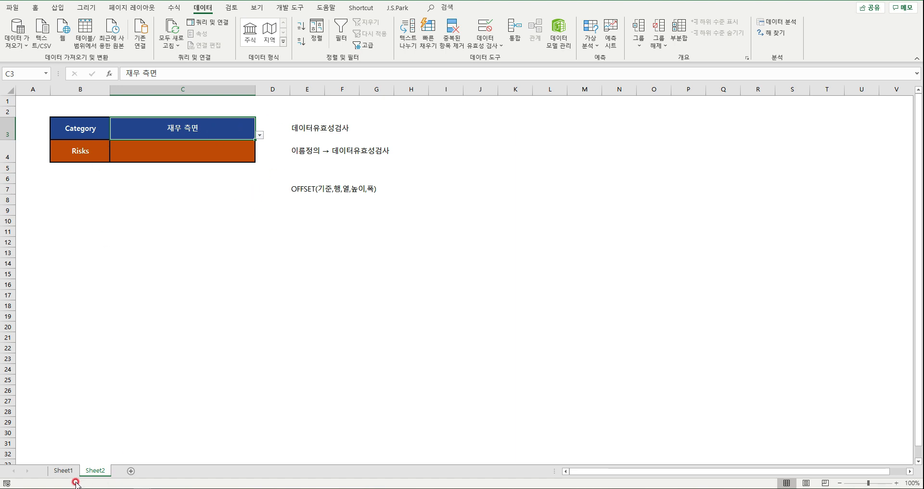
pyautogui.click(63, 470)
pyautogui.click(379, 186)
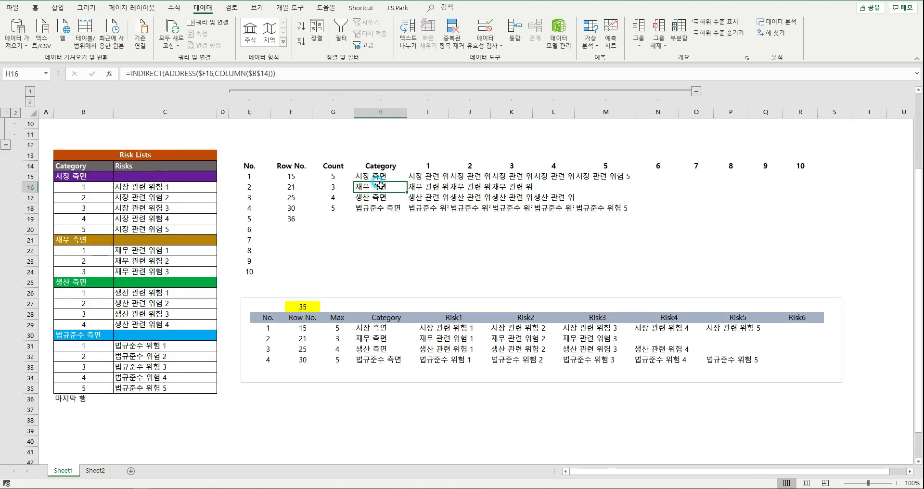
pyautogui.moveTo(418, 191); pyautogui.dragTo(512, 188)
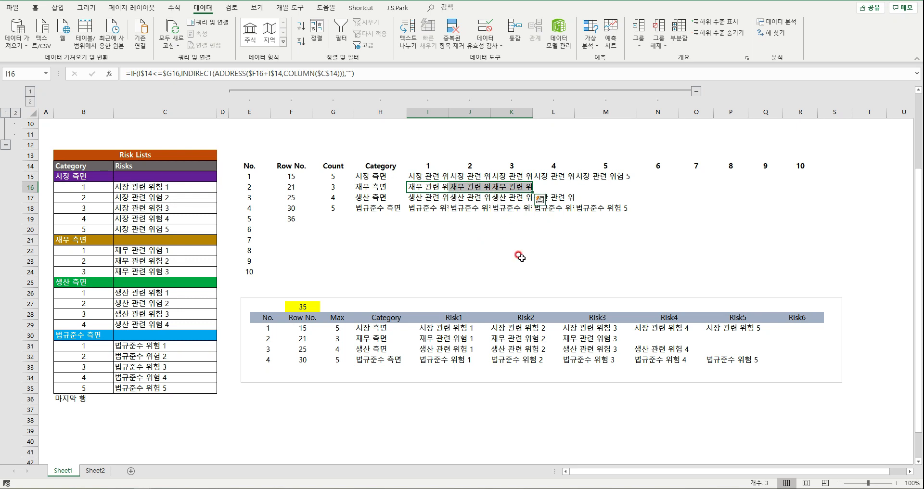
pyautogui.click(95, 470)
pyautogui.click(165, 156)
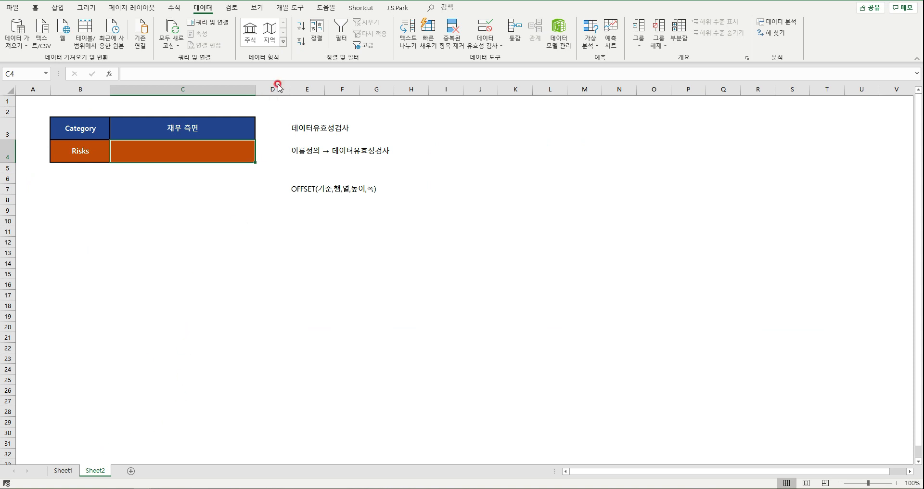
# Set the category in C3 on Sheet2 to 시장 측면 using its dropdown list.
pyautogui.click(251, 127)
pyautogui.click(260, 129)
pyautogui.click(182, 142)
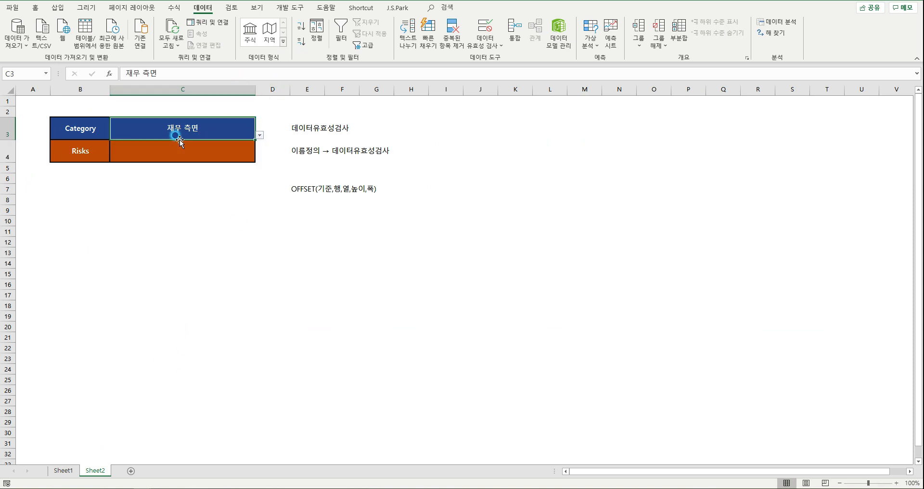
pyautogui.click(259, 136)
pyautogui.click(184, 141)
pyautogui.click(262, 135)
pyautogui.click(140, 150)
pyautogui.click(121, 350)
# Check the 시장 측면 risks in I15:M15 on Sheet1, and return to Sheet2.
pyautogui.click(63, 471)
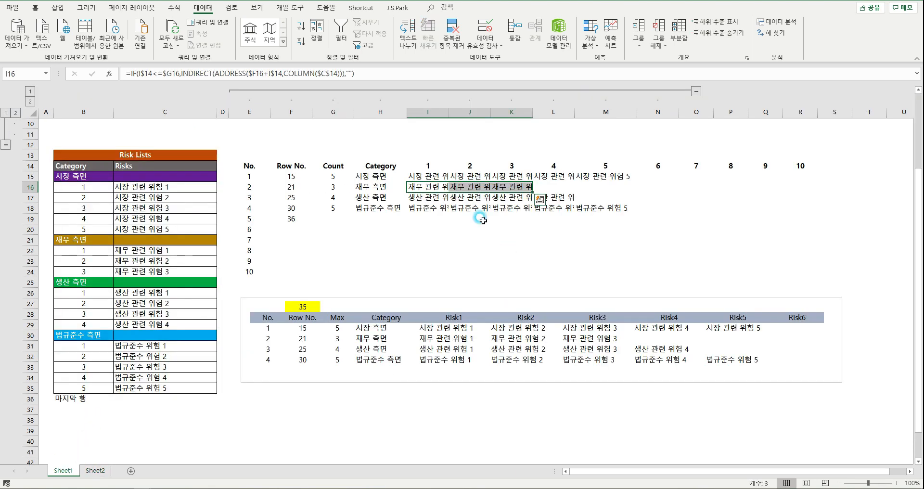
pyautogui.click(423, 176)
pyautogui.moveTo(487, 176); pyautogui.dragTo(599, 176)
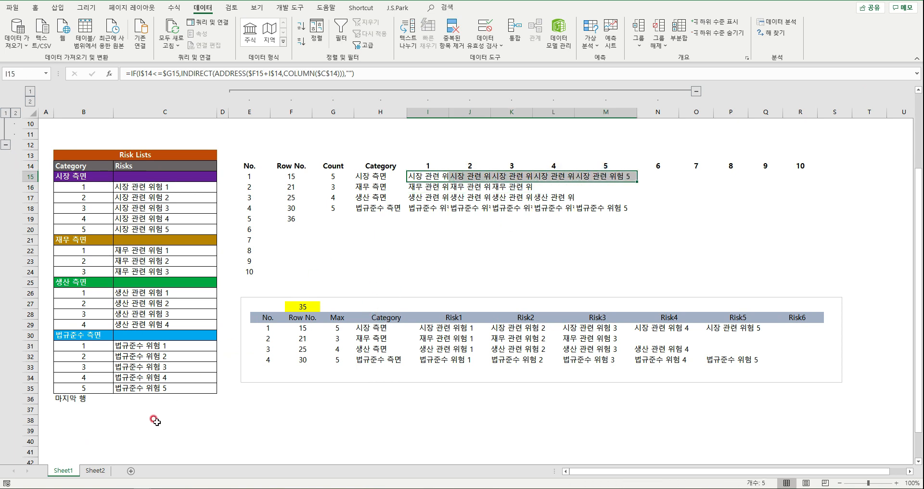
pyautogui.click(95, 470)
# Review the name definition and data validation note in E4 against the Category cell C3.
pyautogui.click(326, 263)
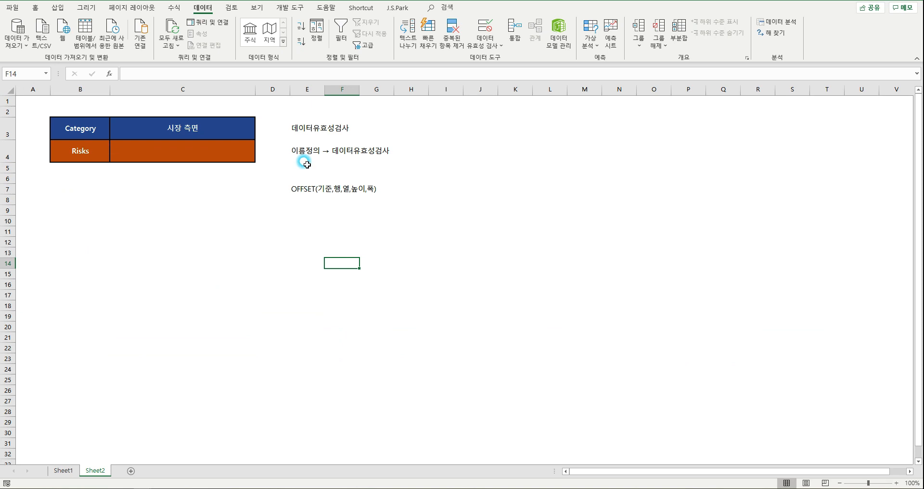
pyautogui.click(298, 145)
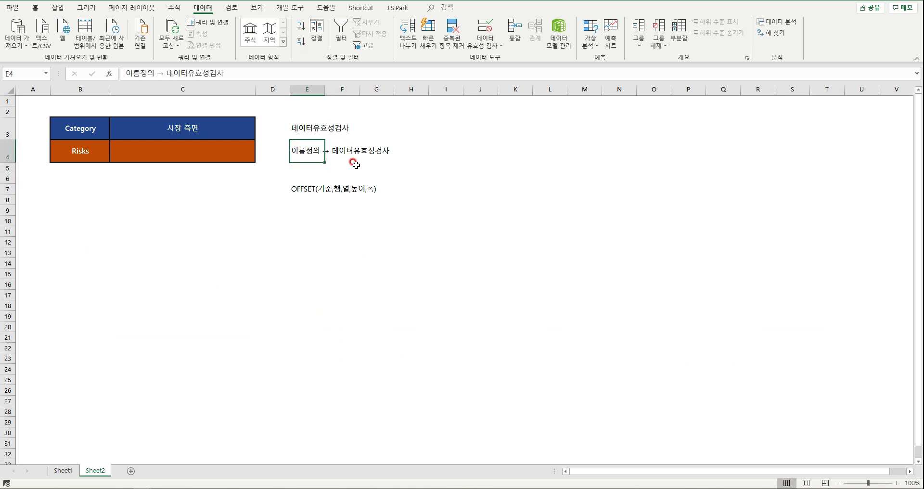
pyautogui.click(213, 125)
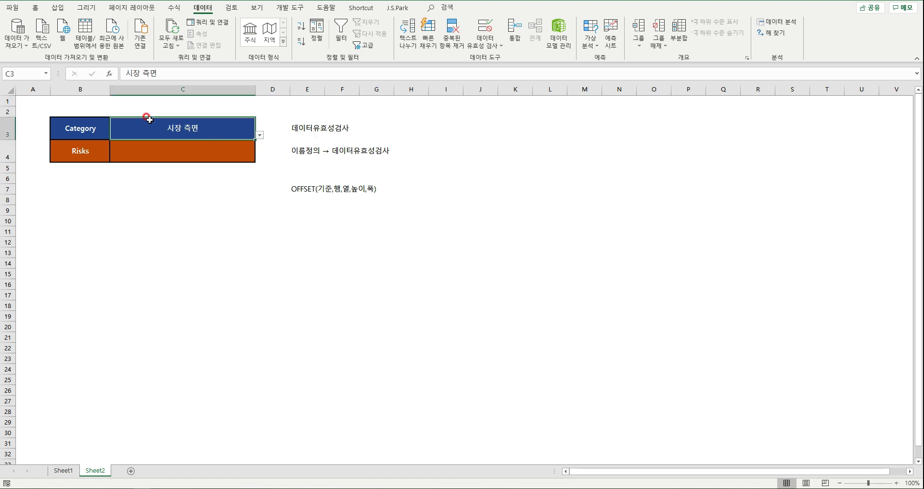
pyautogui.click(310, 152)
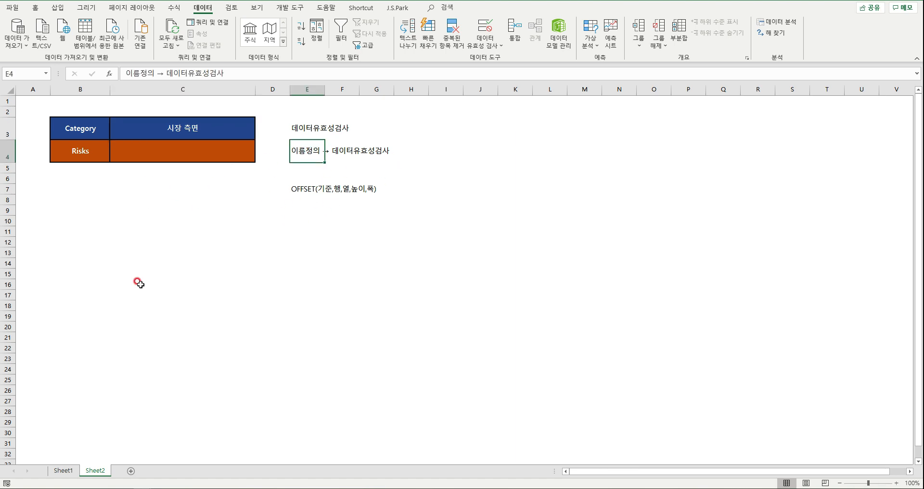
pyautogui.click(190, 128)
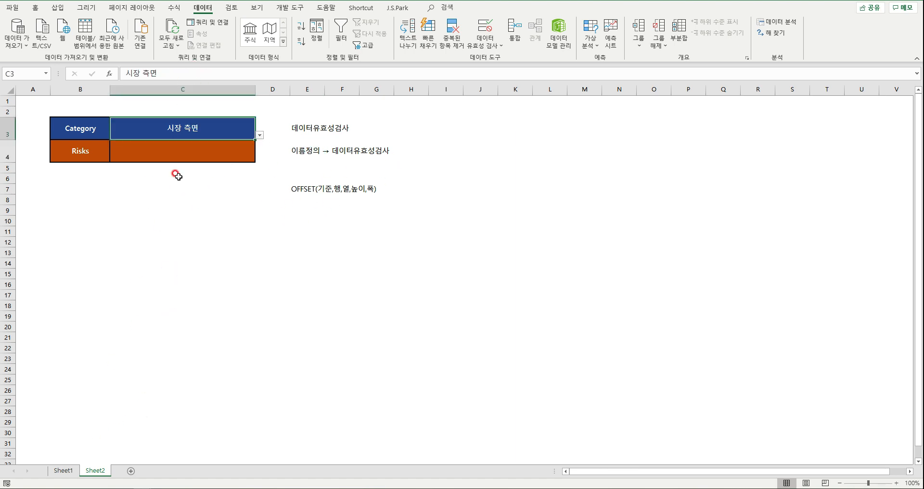
# Trace the category in H15 to its risks in I15:M15 on Sheet1, and go back to the Risks cell C4 on Sheet2.
pyautogui.click(65, 470)
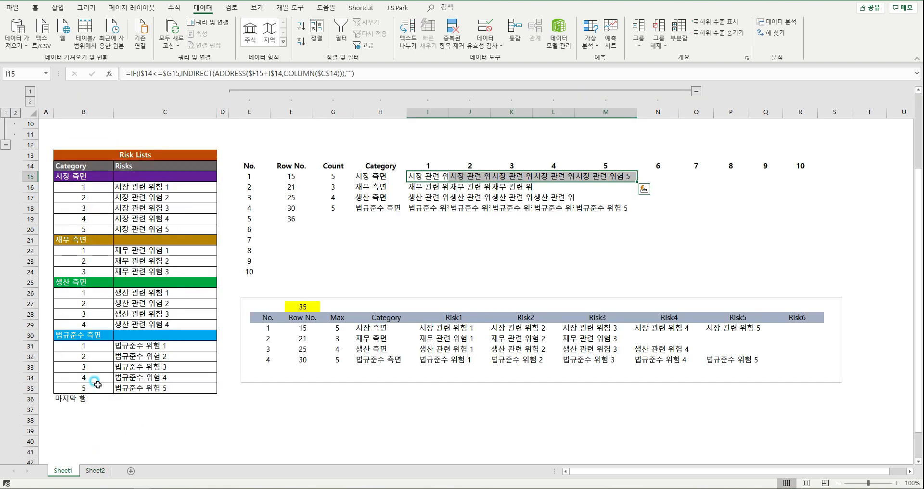
pyautogui.click(378, 176)
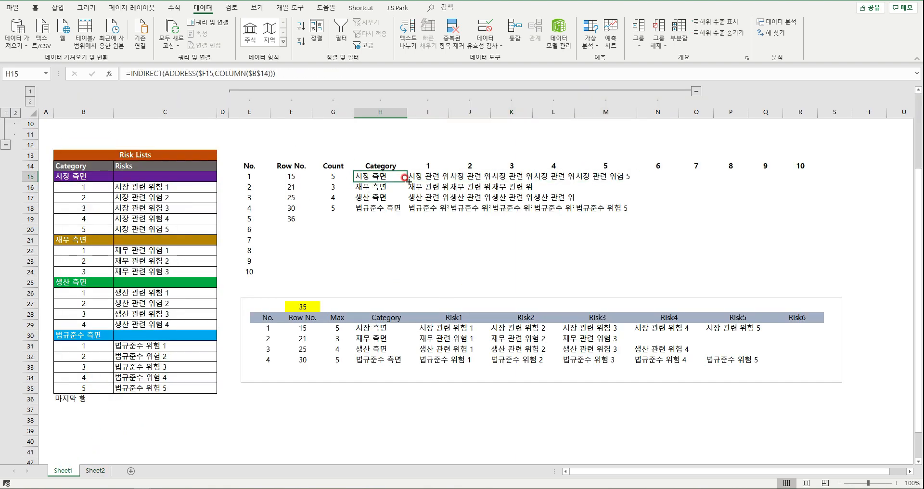
pyautogui.click(426, 176)
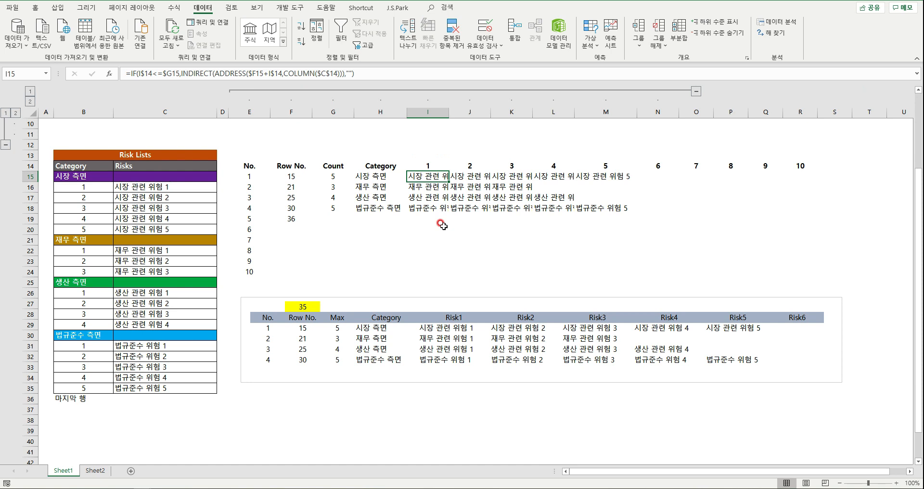
pyautogui.hotkey('shift', 'Right')
pyautogui.hotkey('shift', 'Right')
pyautogui.hotkey('shift', 'Right')
pyautogui.hotkey('shift', 'Right')
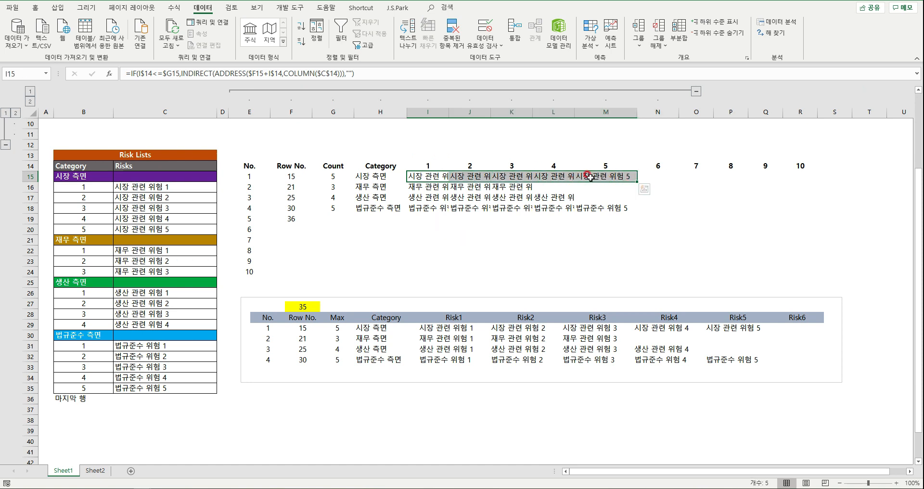
pyautogui.click(95, 471)
pyautogui.click(178, 150)
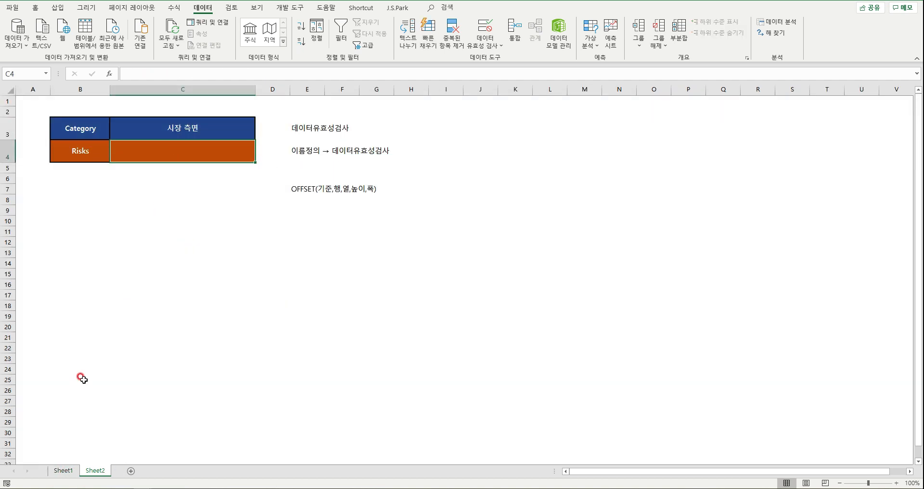
# Trace 법규준수 측면 in H18 to its risks in I18:M18 on Sheet1, and return to the Risks cell C4 on Sheet2.
pyautogui.click(63, 471)
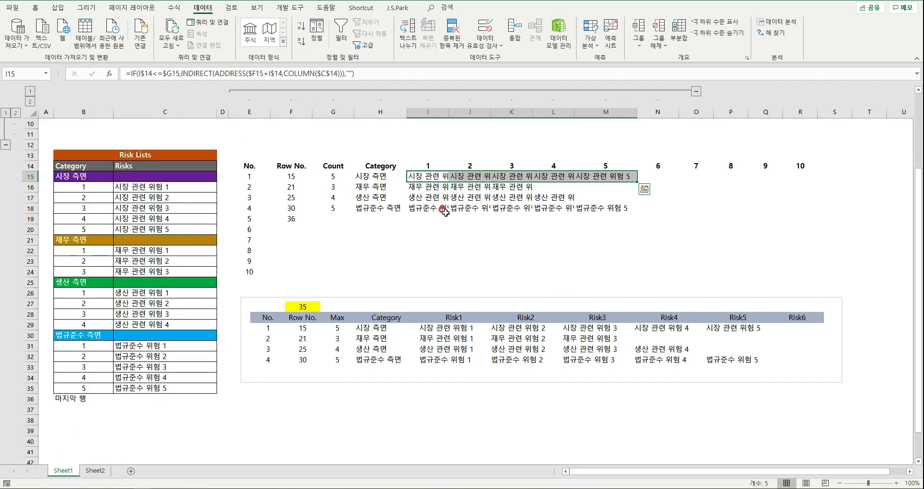
pyautogui.click(371, 208)
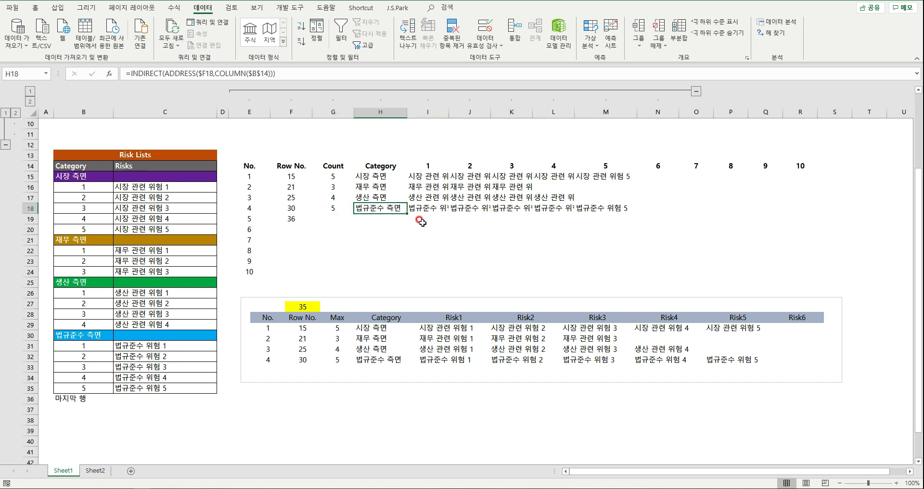
pyautogui.press('Right')
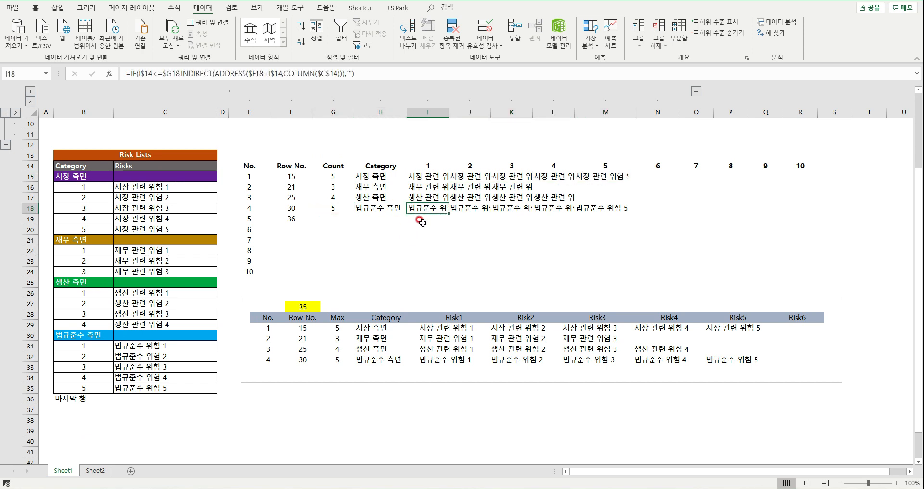
pyautogui.hotkey('shift', 'Right')
pyautogui.hotkey('shift', 'Right')
pyautogui.hotkey('shift', 'Right')
pyautogui.hotkey('shift', 'Right')
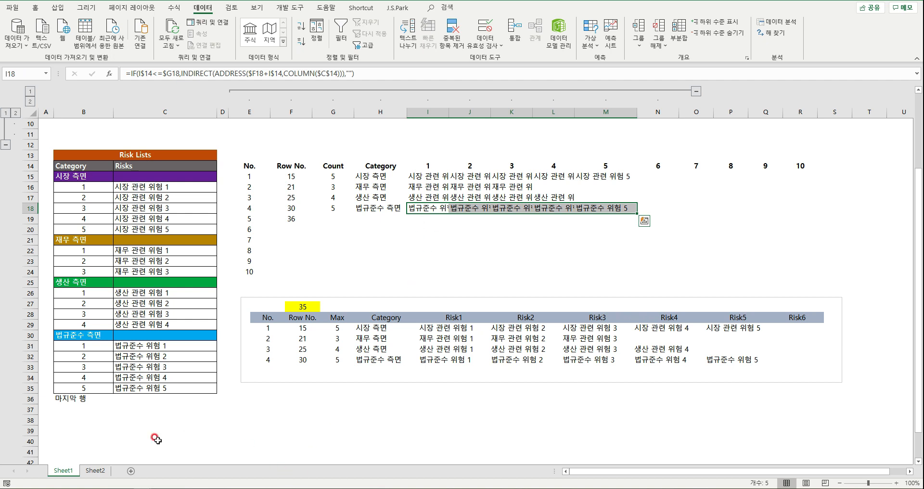
pyautogui.click(99, 472)
pyautogui.click(144, 150)
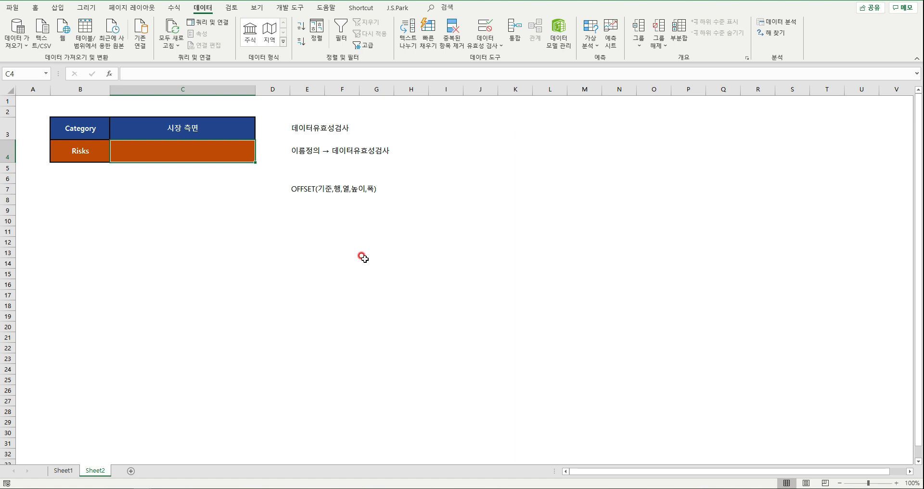
# Below the OFFSET syntax note on Sheet2, enter a reference in E9 to the Category header cell H14 on Sheet1.
pyautogui.click(316, 191)
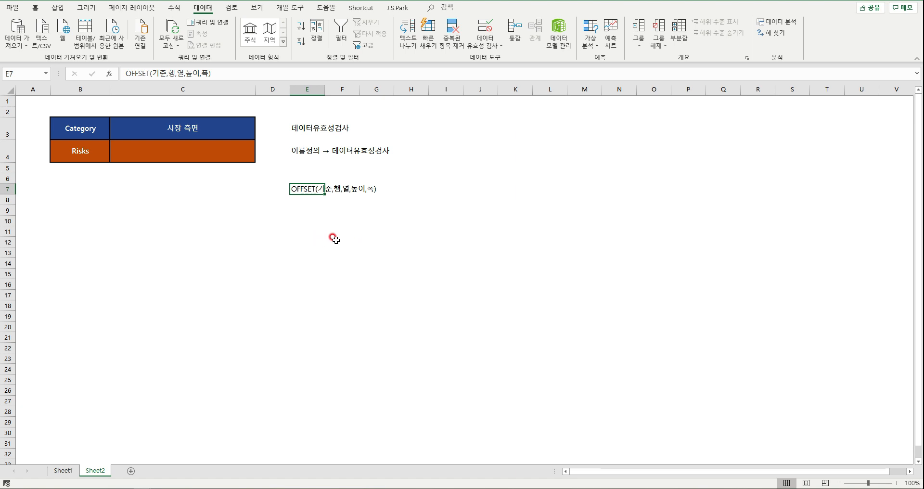
pyautogui.click(319, 218)
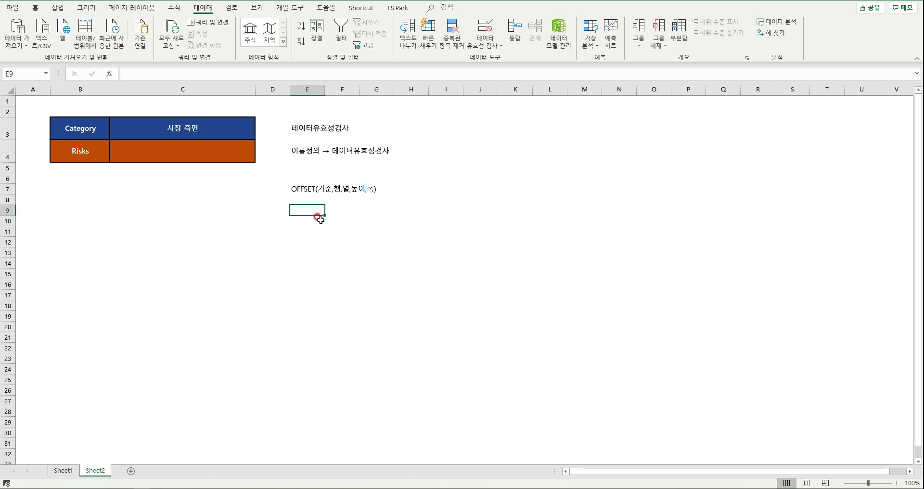
pyautogui.write('=')
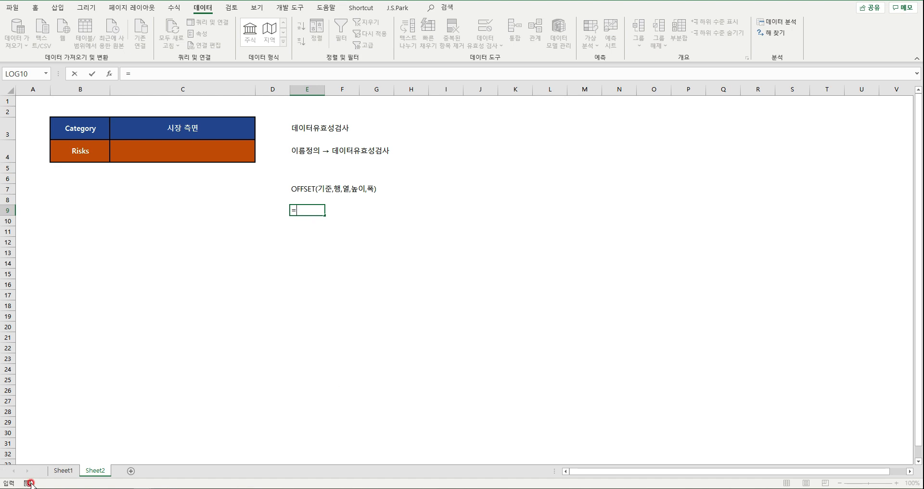
pyautogui.click(63, 470)
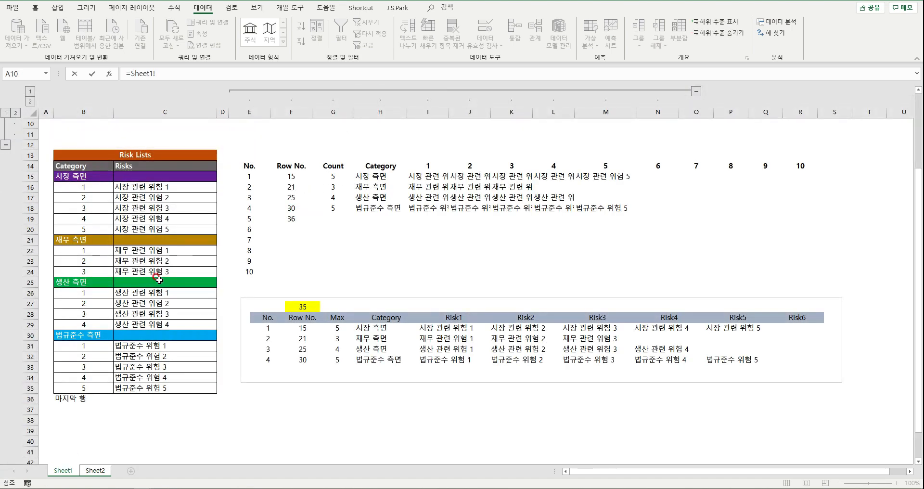
pyautogui.click(385, 166)
pyautogui.press('Return')
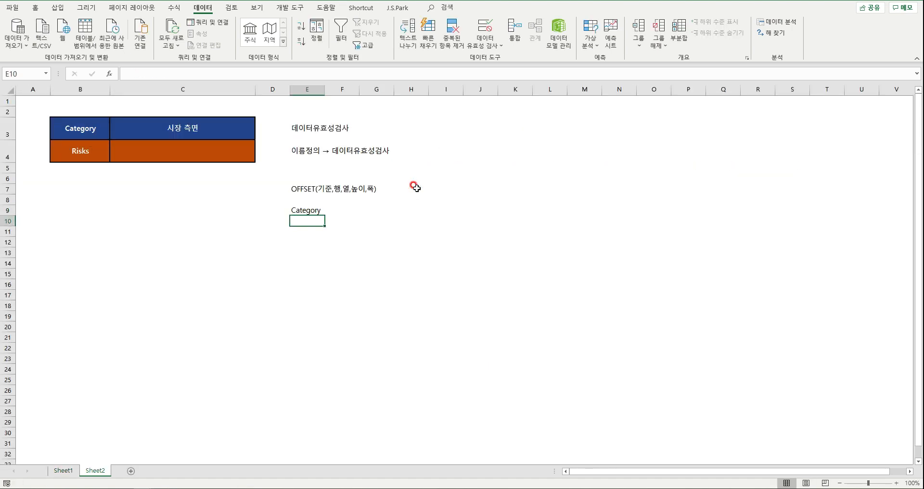
# Convert the formula in E9 to visible text by prefixing it with an apostrophe: '=Sheet1!H14.
pyautogui.click(320, 208)
pyautogui.click(127, 74)
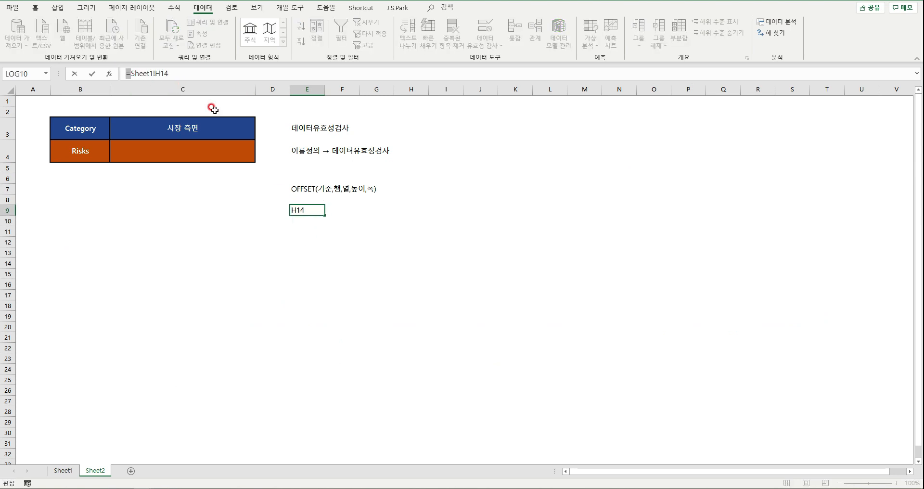
pyautogui.press('Left')
pyautogui.write("'")
pyautogui.press('Return')
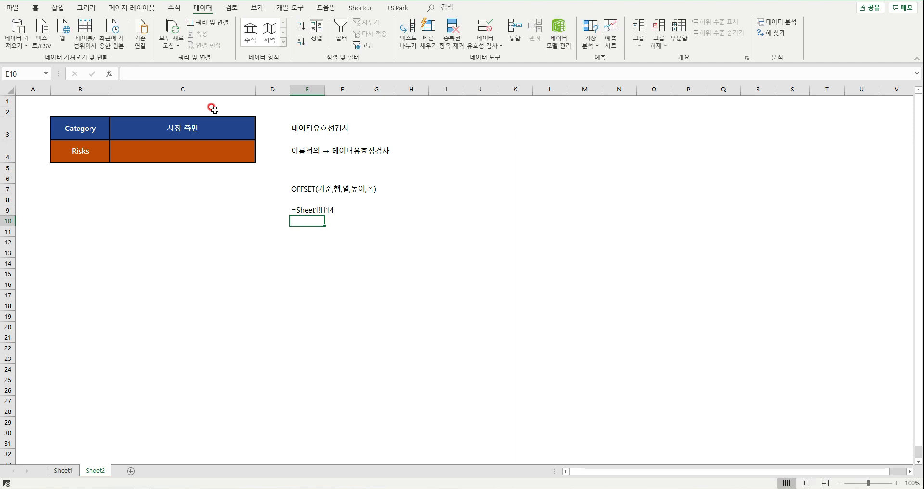
pyautogui.click(313, 210)
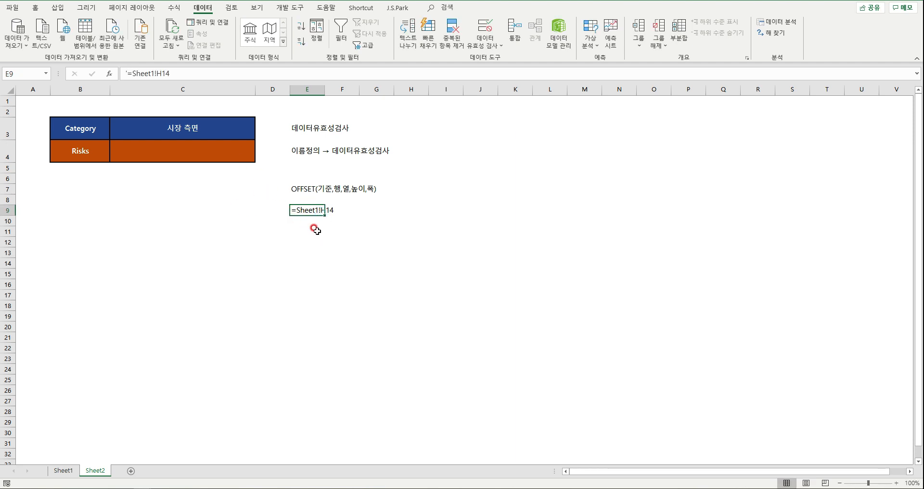
# Examine the row offset from the Category header H14 on Sheet1 to the category chosen in C3 on Sheet2.
pyautogui.click(311, 220)
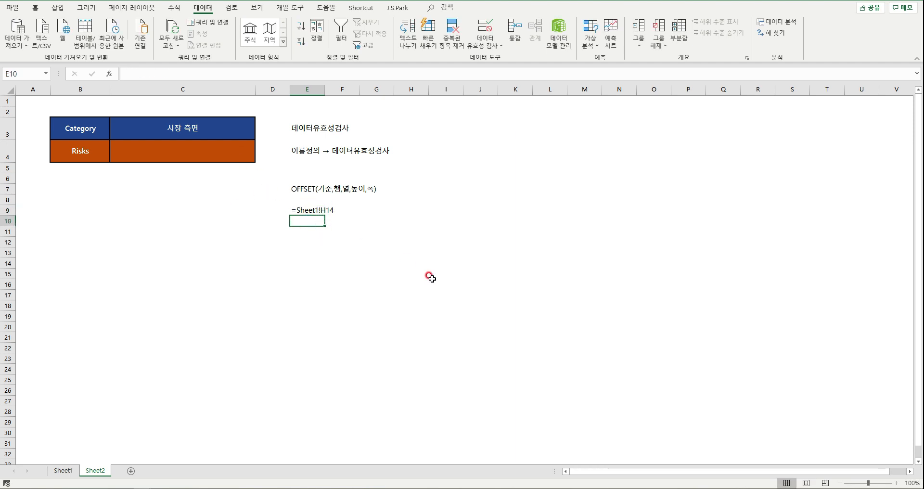
pyautogui.click(65, 470)
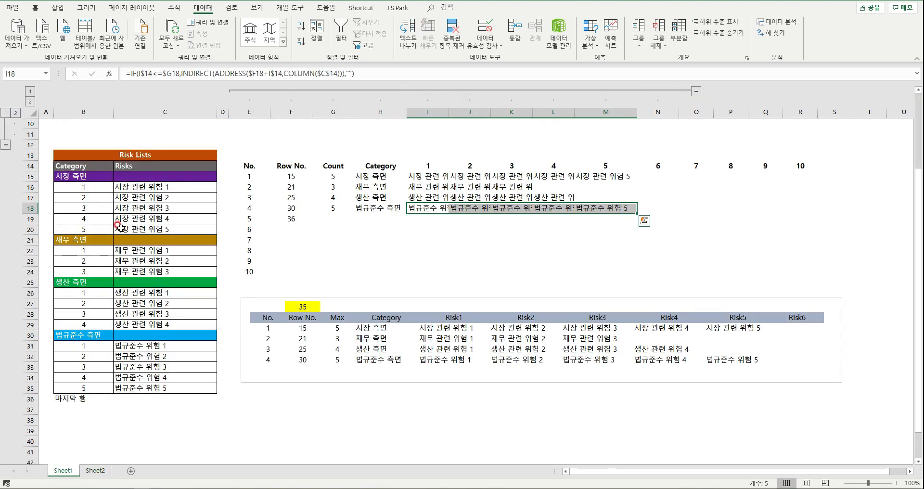
pyautogui.click(382, 185)
pyautogui.click(382, 167)
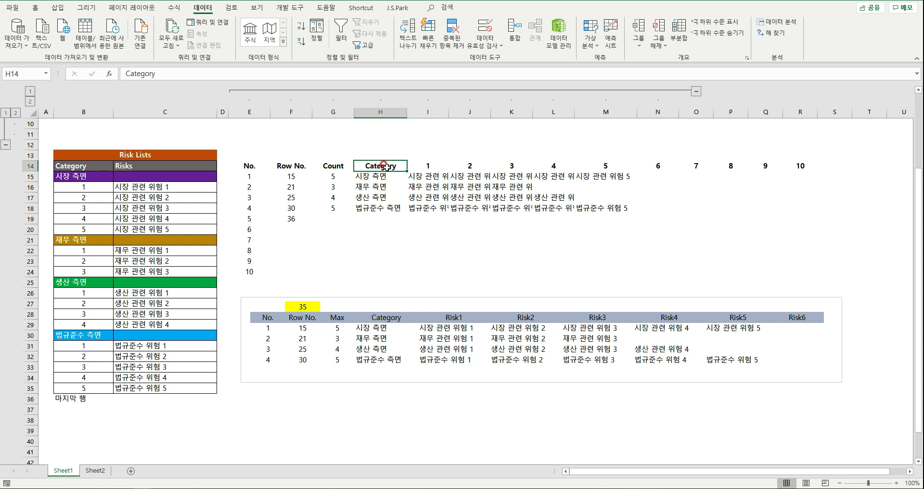
pyautogui.press('Down')
pyautogui.press('Down')
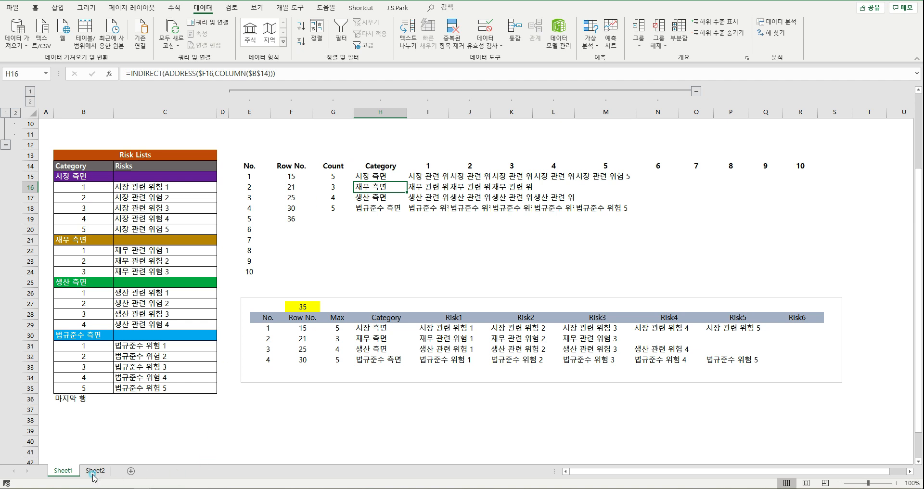
pyautogui.click(94, 471)
pyautogui.click(206, 140)
pyautogui.click(73, 471)
pyautogui.click(369, 165)
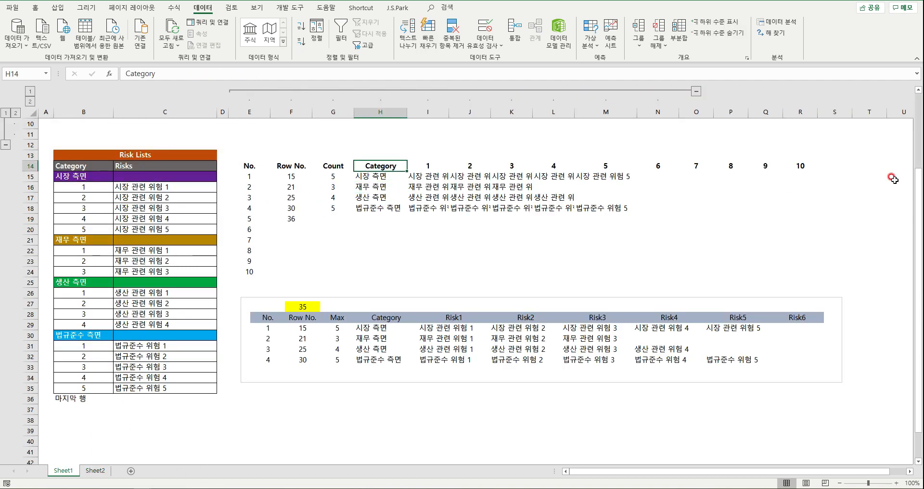
pyautogui.press('Down')
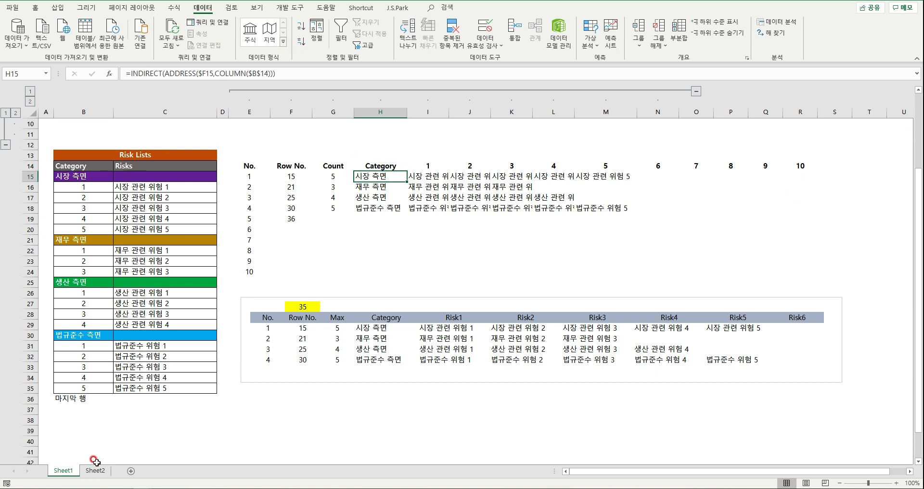
# Trace the offsets from H14 to the first risk in I15 and to each category in H15:H18, and return to Sheet2.
pyautogui.click(381, 166)
pyautogui.press('Down')
pyautogui.press('Right')
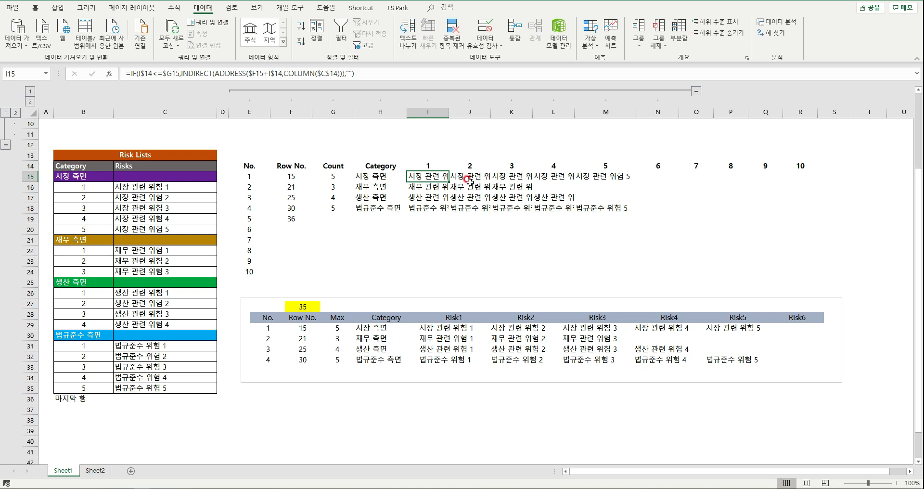
pyautogui.moveTo(374, 165); pyautogui.dragTo(378, 208)
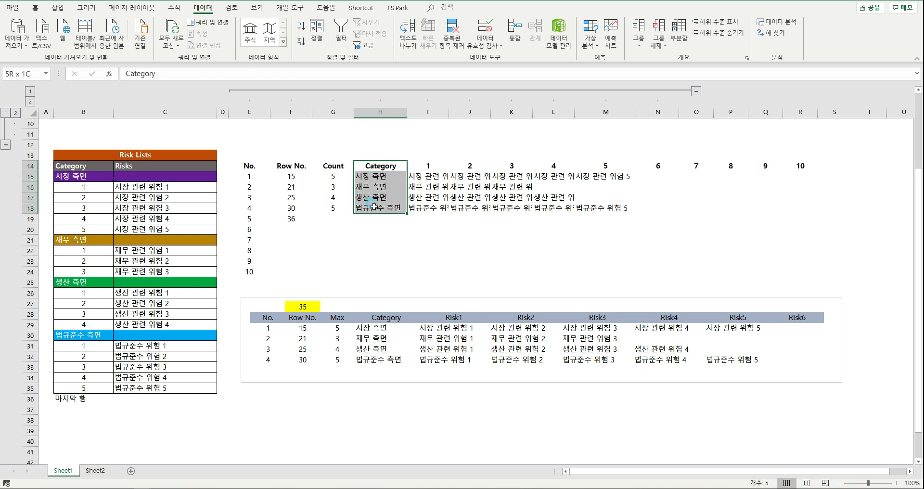
pyautogui.click(377, 176)
pyautogui.click(380, 166)
pyautogui.click(382, 179)
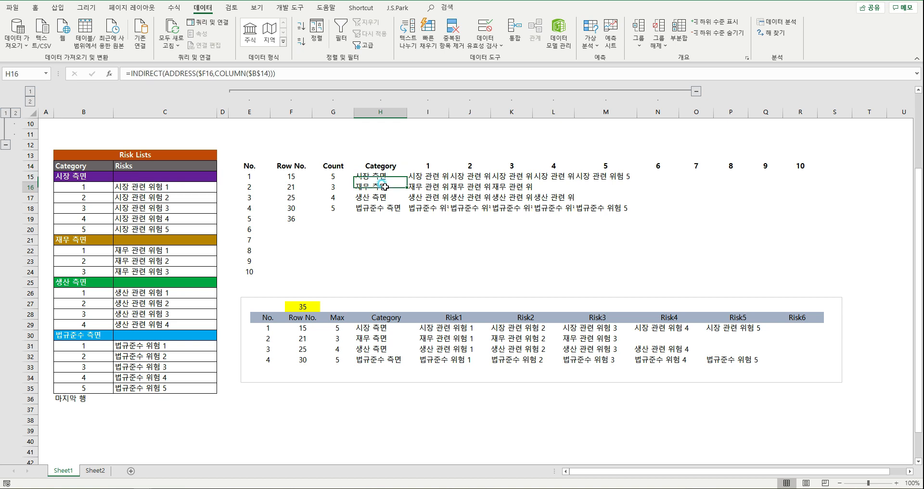
pyautogui.click(379, 166)
pyautogui.click(382, 199)
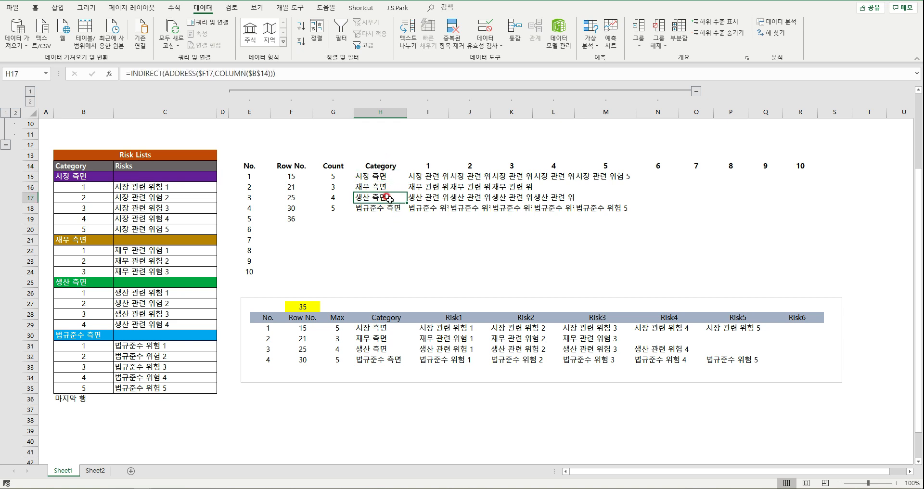
pyautogui.click(385, 206)
pyautogui.click(95, 470)
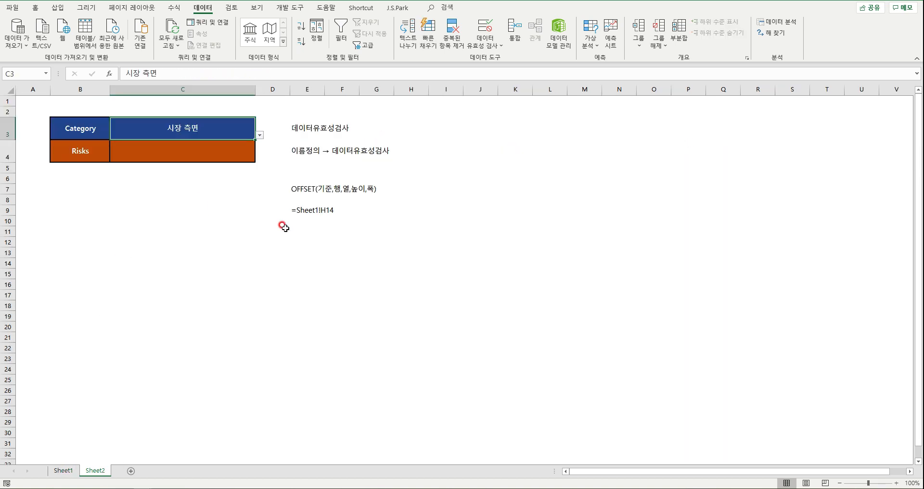
# Label the first two OFFSET arguments on Sheet2 with 기준 in D9 and 행 in D10.
pyautogui.click(306, 230)
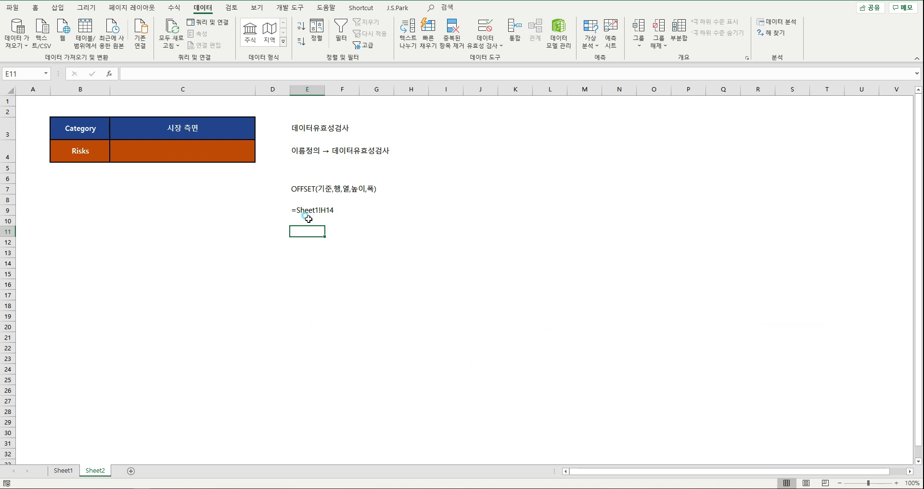
pyautogui.click(278, 210)
pyautogui.write('rlwn')
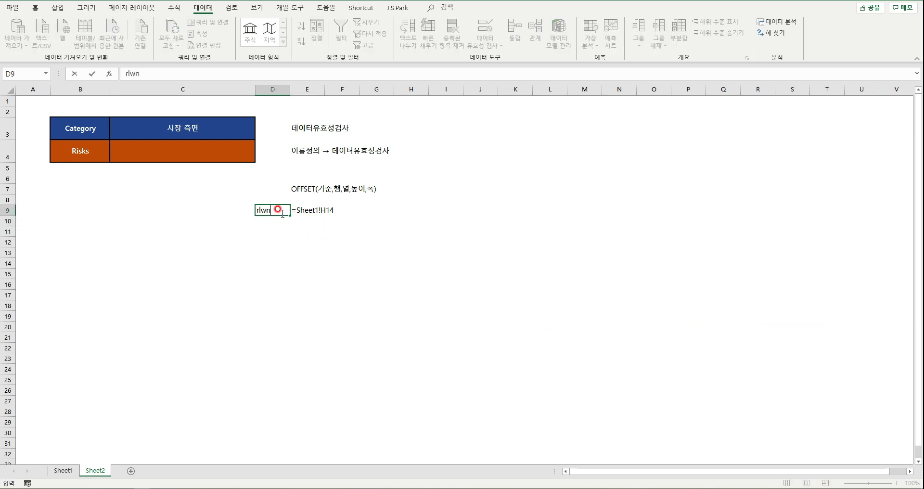
pyautogui.write('준')
pyautogui.press('Return')
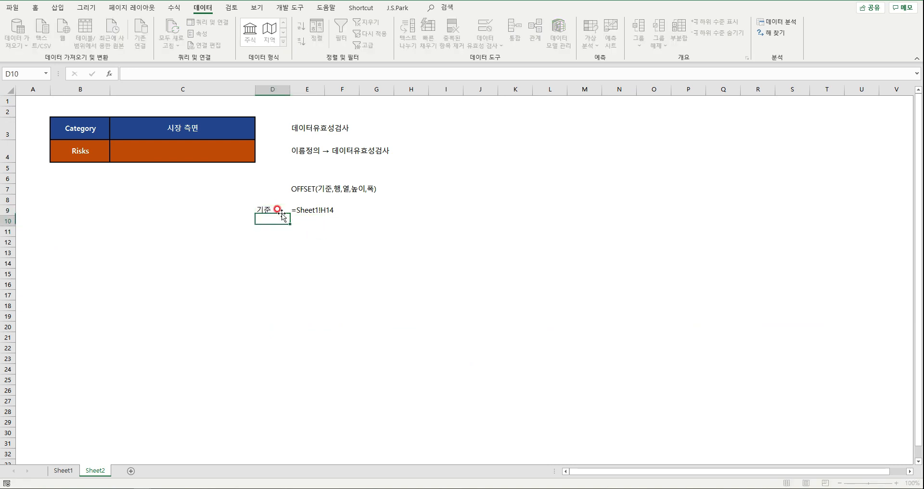
pyautogui.write('행')
pyautogui.press('Return')
# Start a MATCH formula in E10 beside 행, with the absolute Category cell $C$3 as the lookup value.
pyautogui.press('Up')
pyautogui.press('Right')
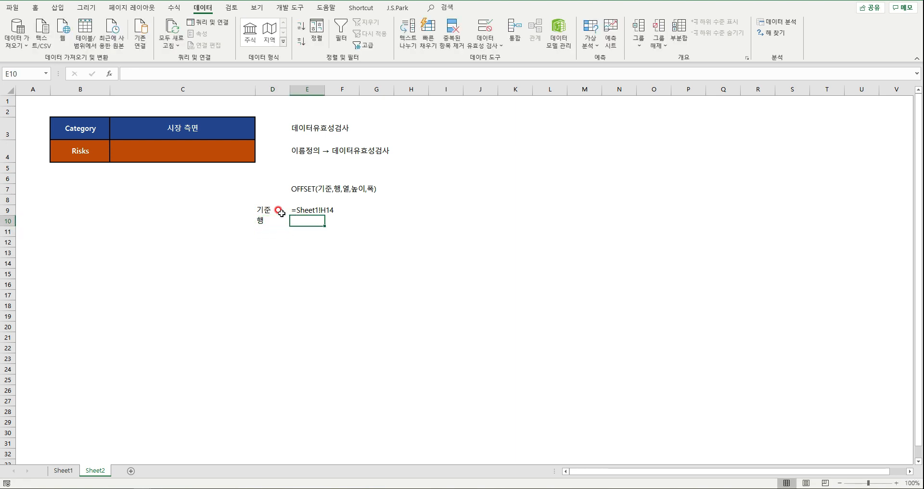
pyautogui.write('=')
pyautogui.press('BackSpace')
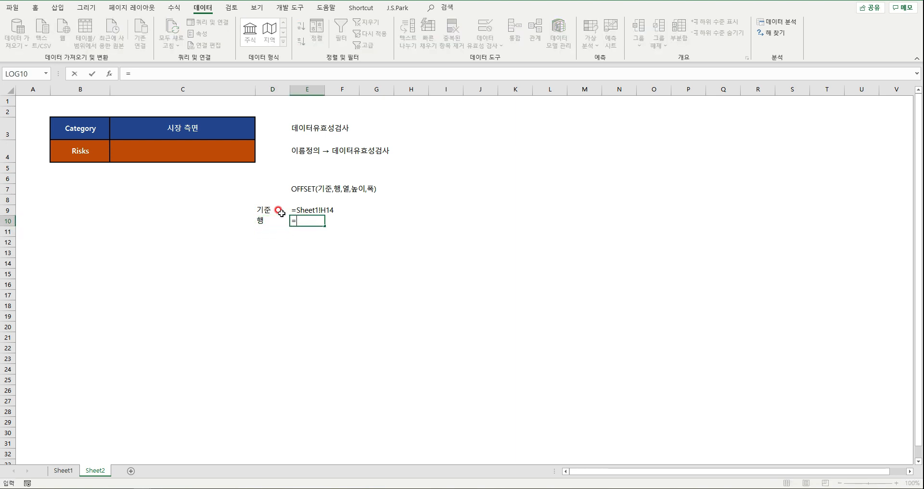
pyautogui.write('match(')
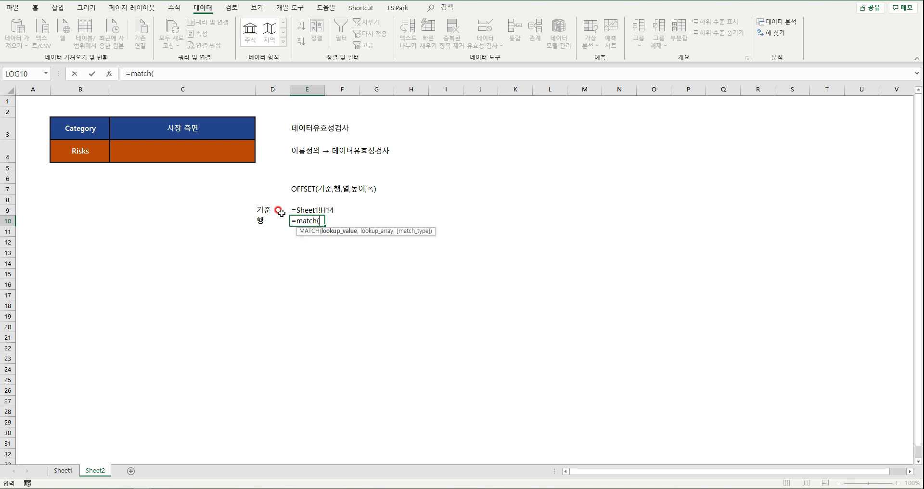
pyautogui.click(189, 121)
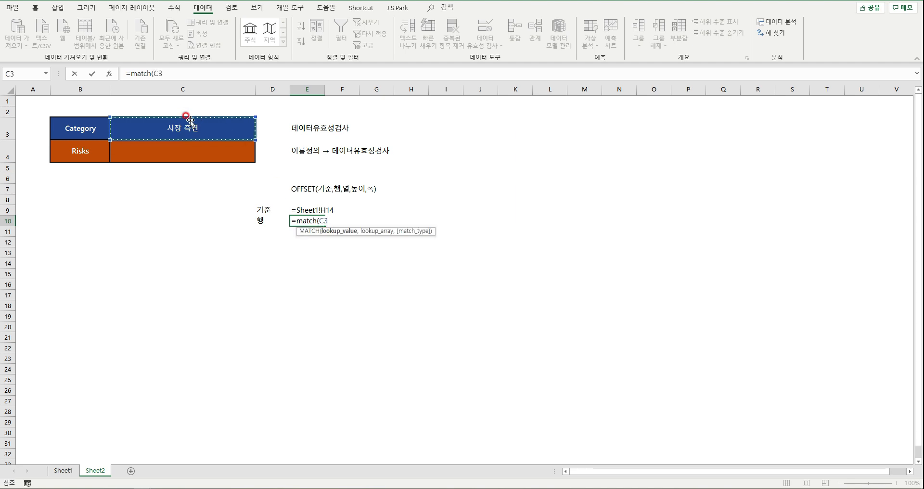
pyautogui.press('F4')
pyautogui.write(',')
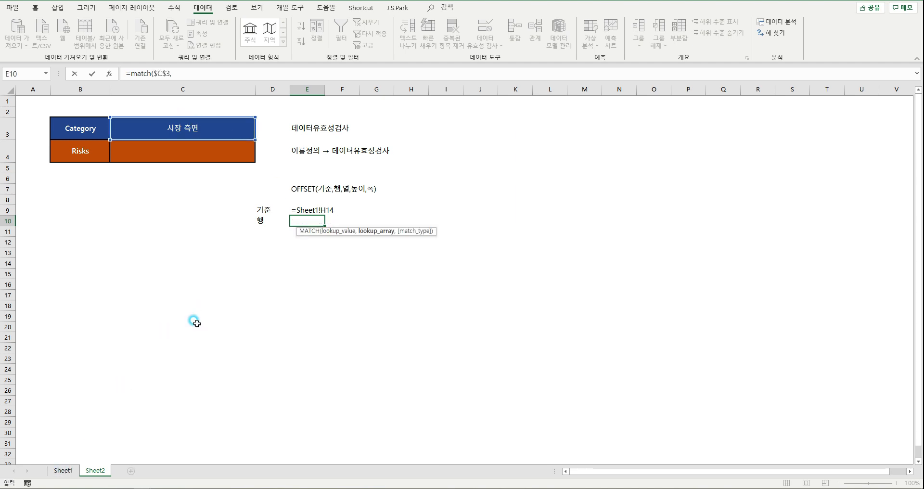
# Complete the MATCH formula with the absolute lookup range Sheet1!$H$14:$H$24 and match type 0.
pyautogui.click(63, 470)
pyautogui.moveTo(380, 165); pyautogui.dragTo(372, 269)
pyautogui.press('F4')
pyautogui.write(',')
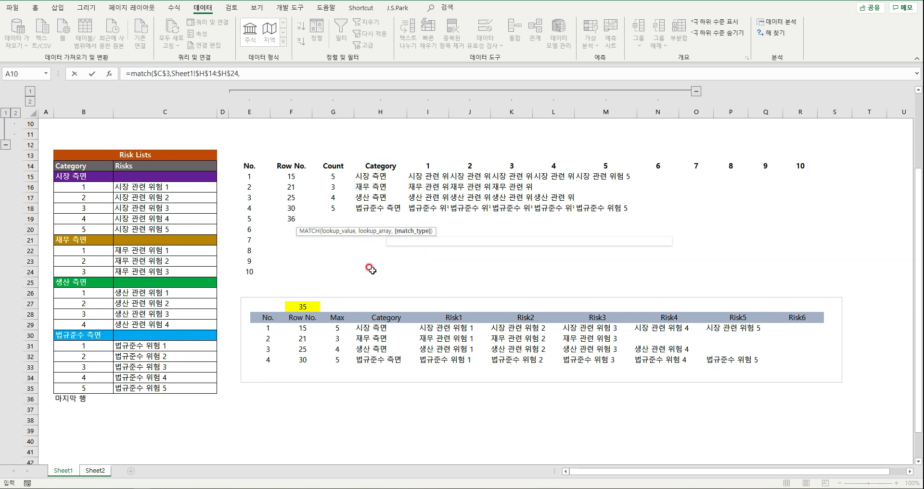
pyautogui.write(')')
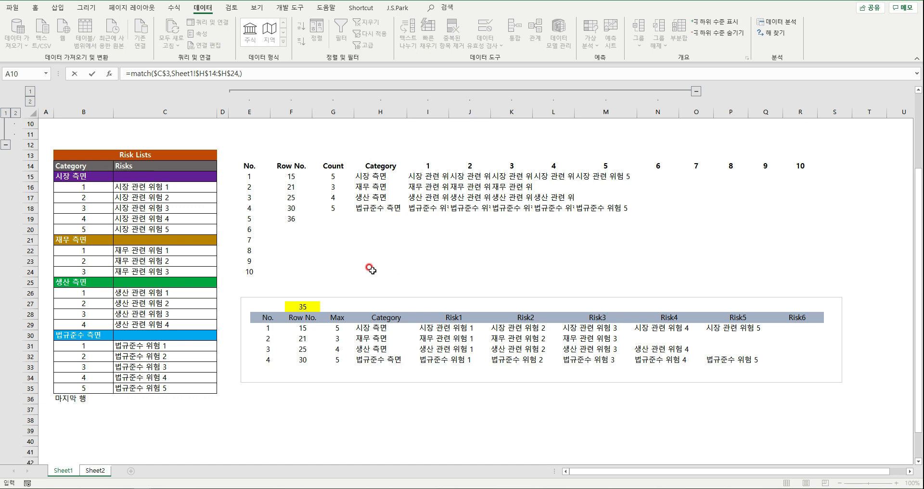
pyautogui.press('Left')
pyautogui.write('0')
pyautogui.press('Return')
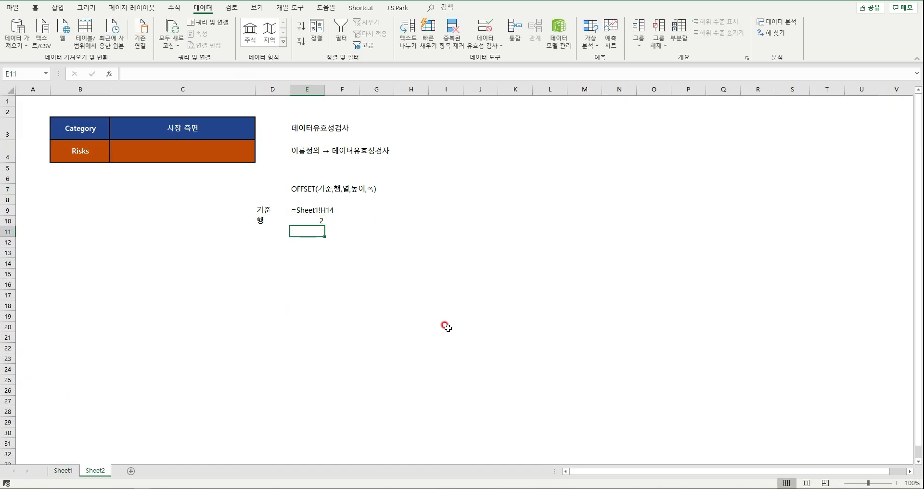
# Check the MATCH result in E10 against the row distance from H14 to 시장 측면 in H15 on Sheet1.
pyautogui.click(307, 221)
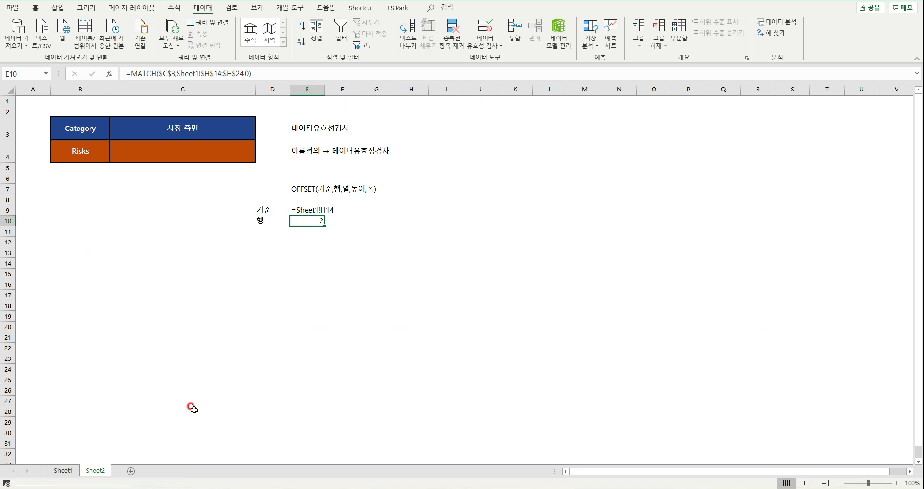
pyautogui.click(63, 470)
pyautogui.click(387, 163)
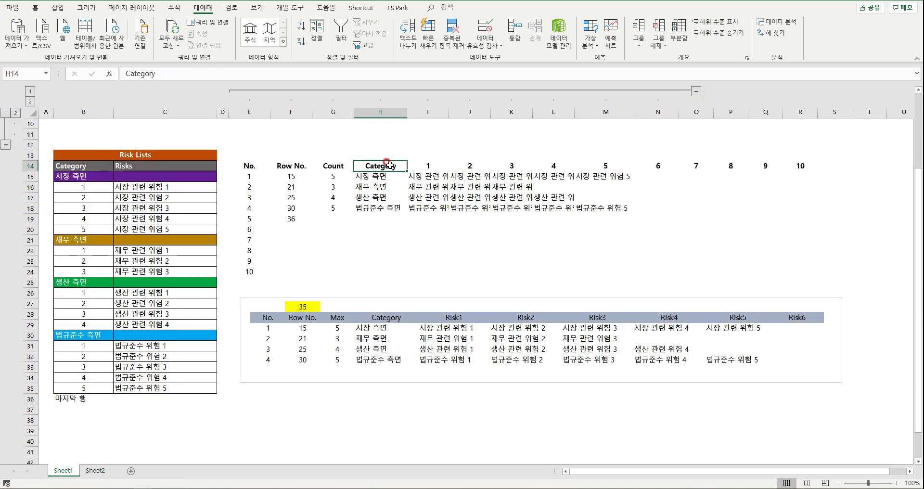
pyautogui.press('Down')
pyautogui.press('Down')
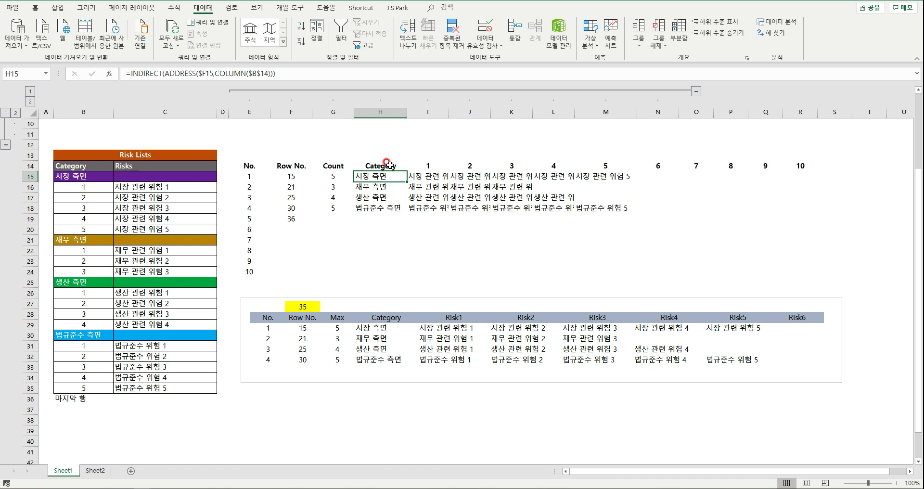
pyautogui.press('Up')
pyautogui.press('Up')
pyautogui.press('Down')
# Subtract 1 from the formula in E10 on Sheet2: =MATCH($C$3,Sheet1!$H$14:$H$24,0)-1.
pyautogui.click(96, 470)
pyautogui.click(284, 71)
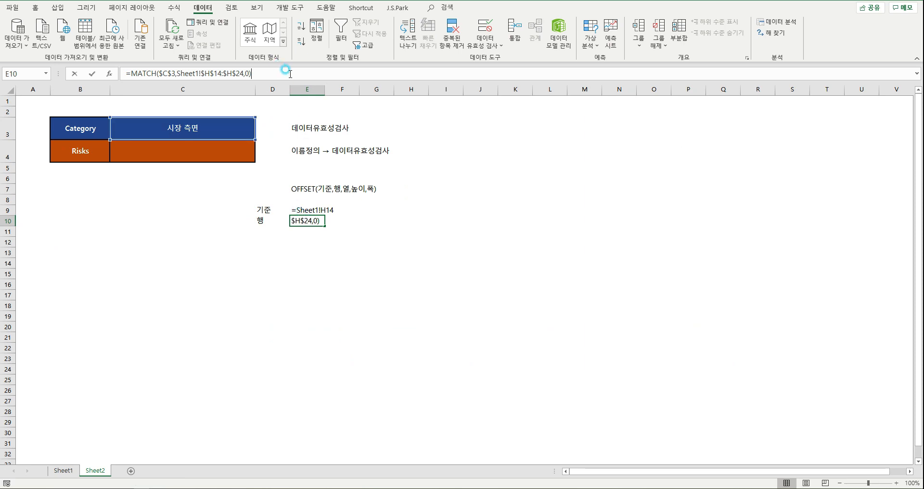
pyautogui.press('Return')
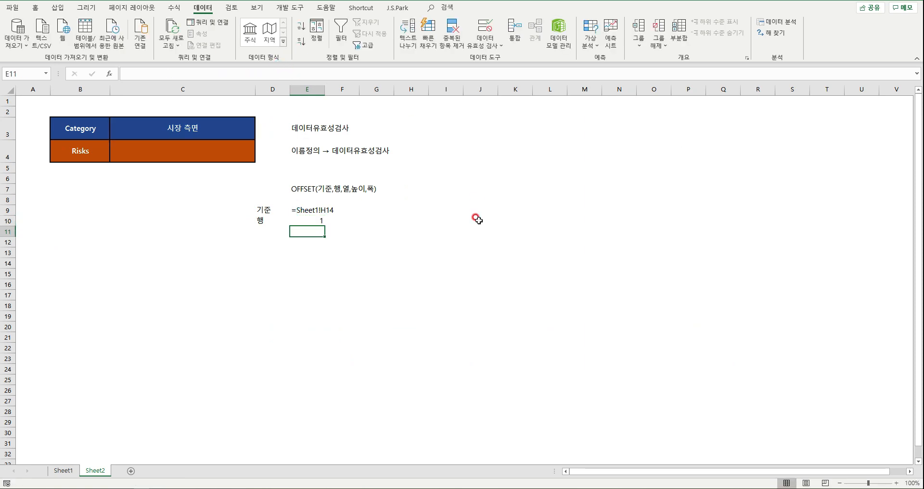
pyautogui.press('Up')
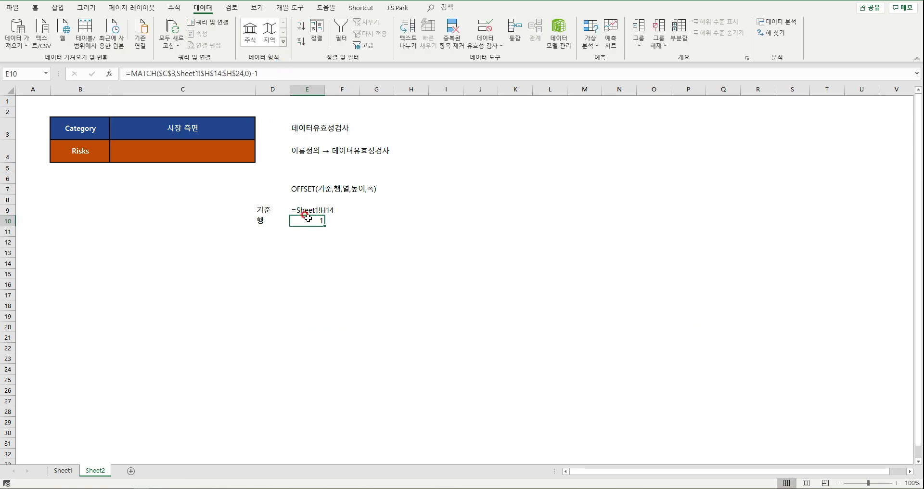
# Label the column argument of OFFSET with 열 in D11.
pyautogui.click(268, 228)
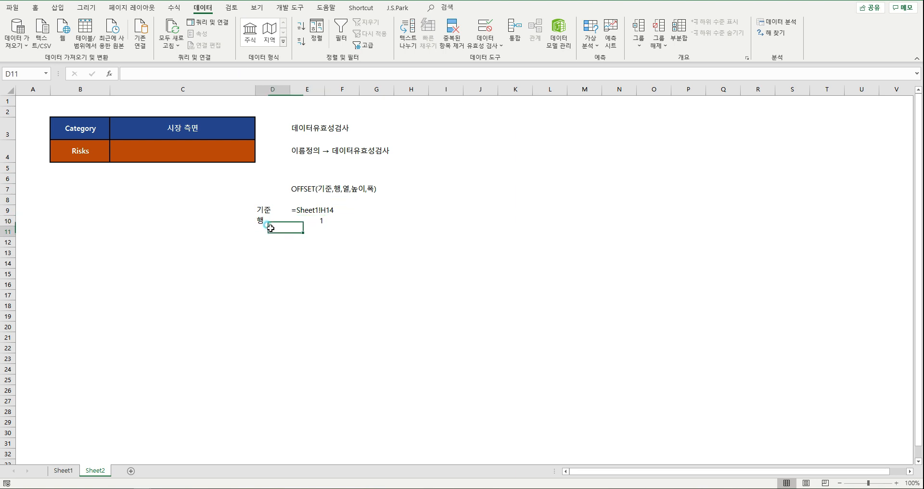
pyautogui.write('du')
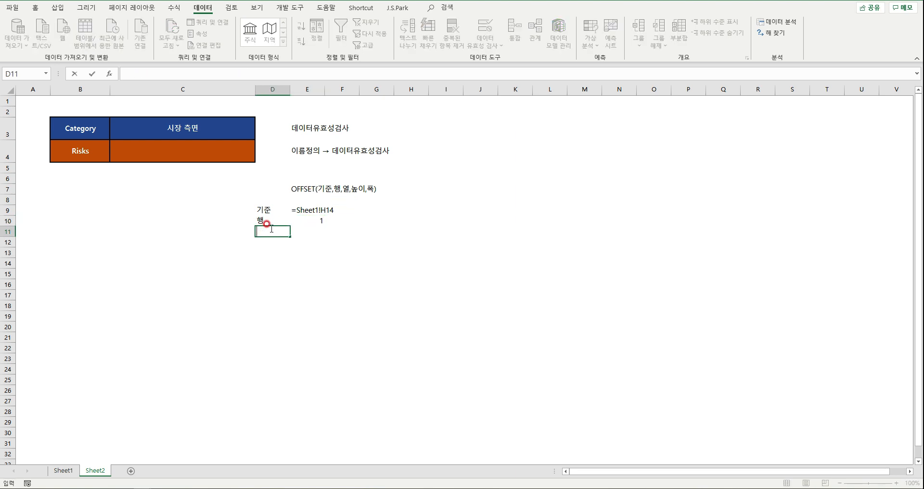
pyautogui.press('Return')
# Examine the column distance from the Category header H14 to the first risk column I on Sheet1.
pyautogui.click(313, 233)
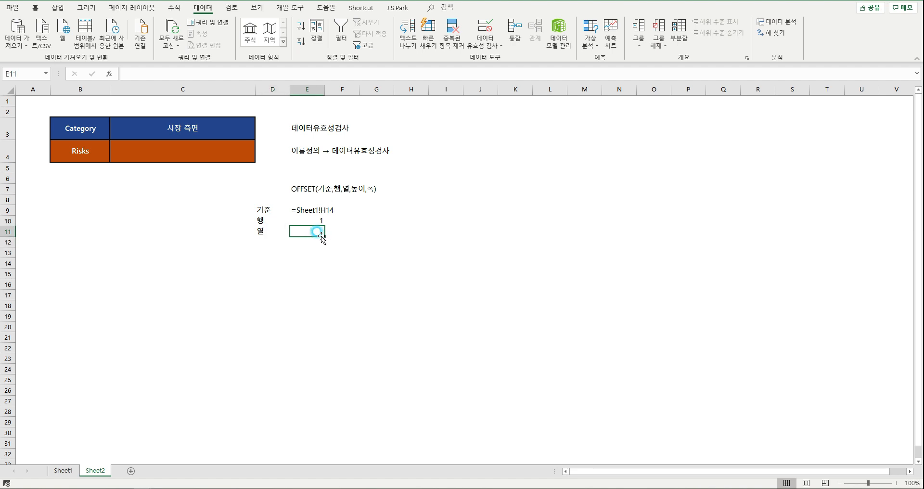
pyautogui.click(64, 470)
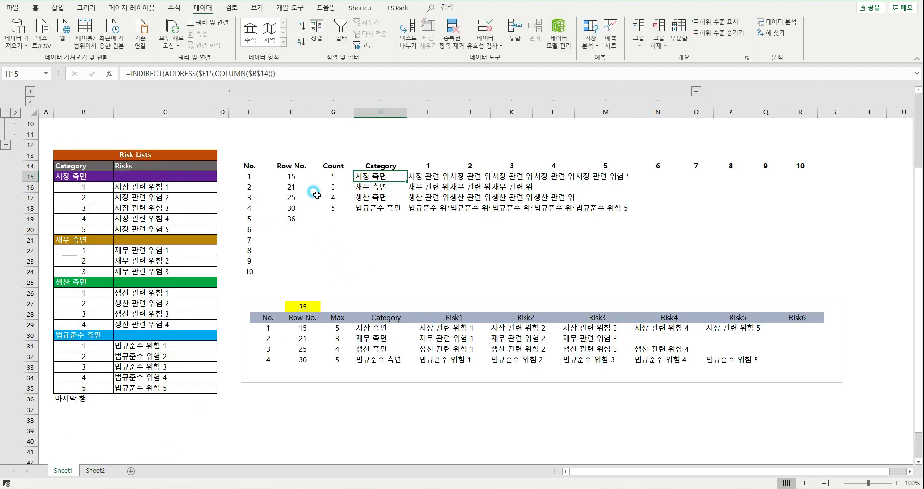
pyautogui.click(375, 166)
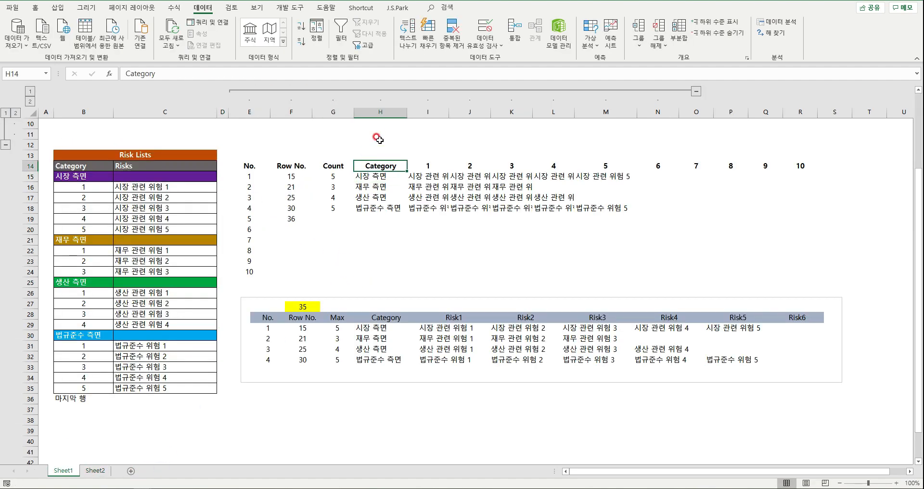
pyautogui.press('Down')
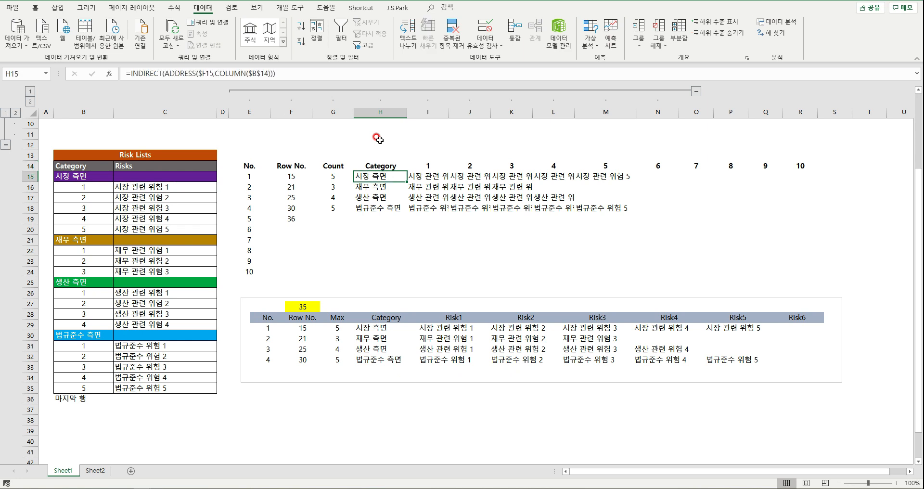
pyautogui.press('Right')
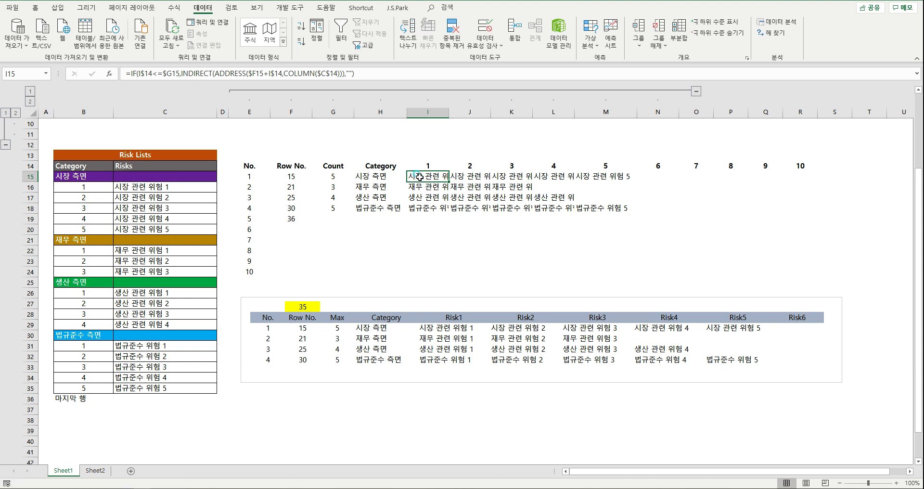
pyautogui.moveTo(419, 178); pyautogui.dragTo(427, 208)
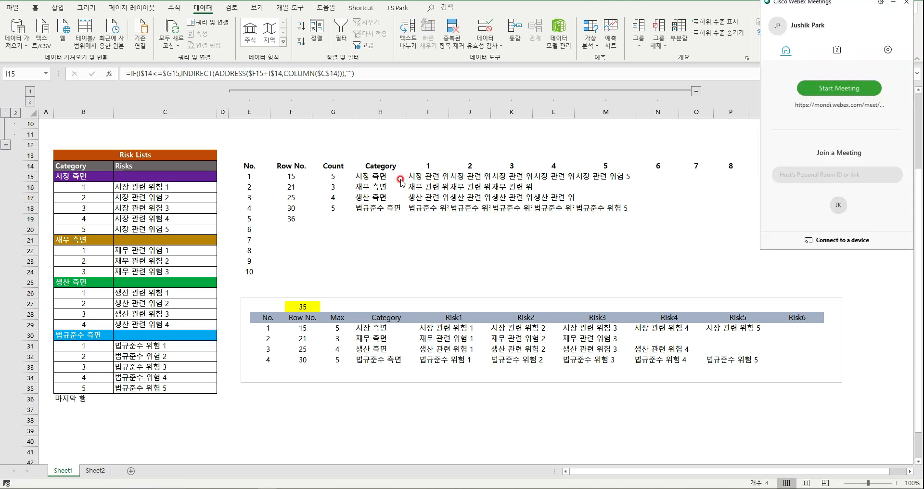
pyautogui.moveTo(379, 166); pyautogui.dragTo(383, 207)
pyautogui.click(416, 183)
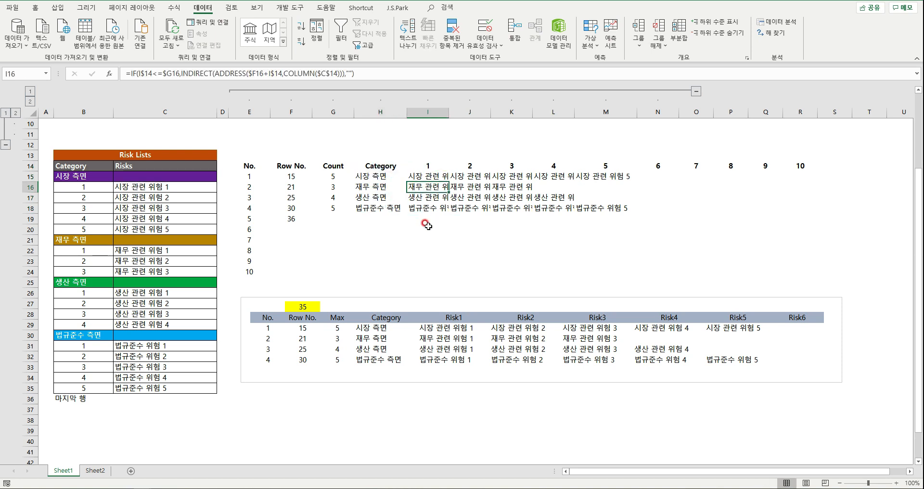
pyautogui.click(435, 177)
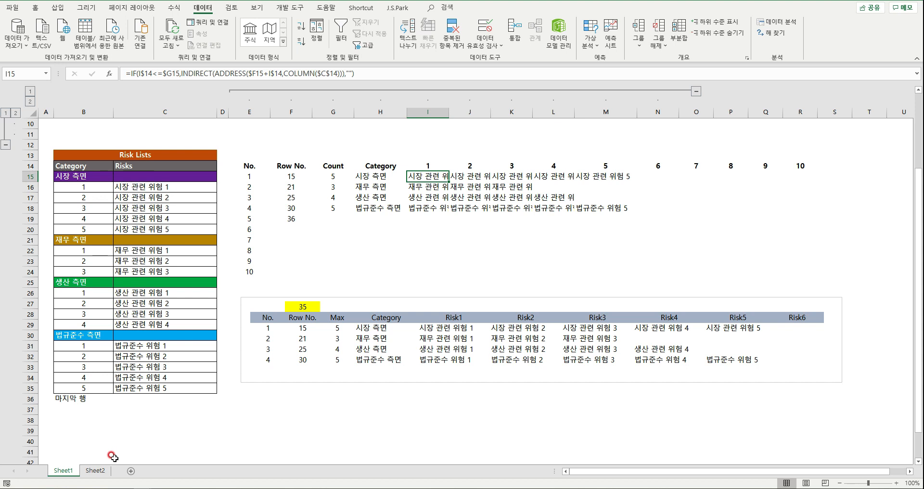
# Enter 1 as the column argument in E11 on Sheet2.
pyautogui.click(95, 470)
pyautogui.click(328, 232)
pyautogui.click(348, 188)
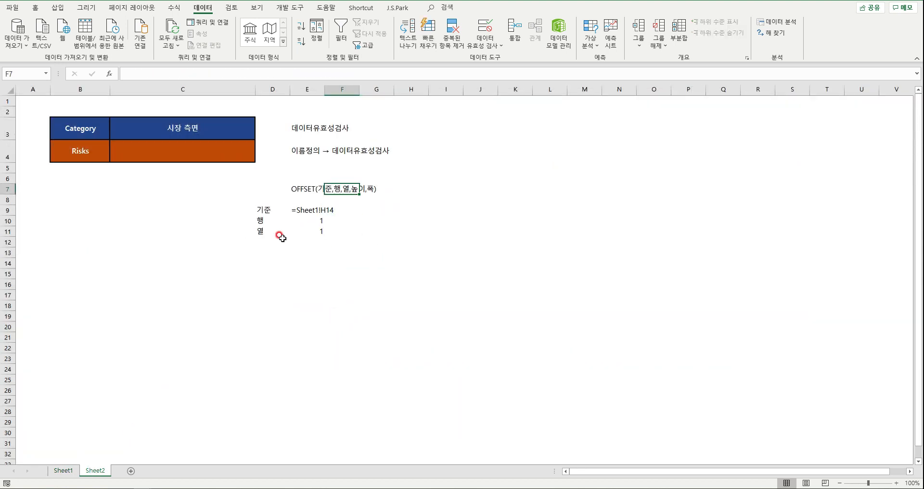
# Label the height argument of OFFSET with 높이 in D12.
pyautogui.click(279, 242)
pyautogui.write('높이')
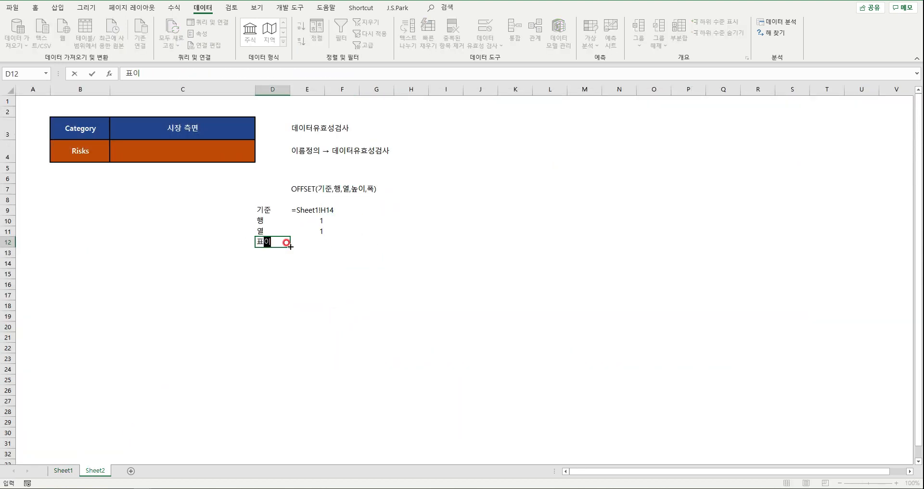
pyautogui.press('BackSpace')
pyautogui.press('BackSpace')
pyautogui.press('BackSpace')
pyautogui.write('높이')
pyautogui.press('Return')
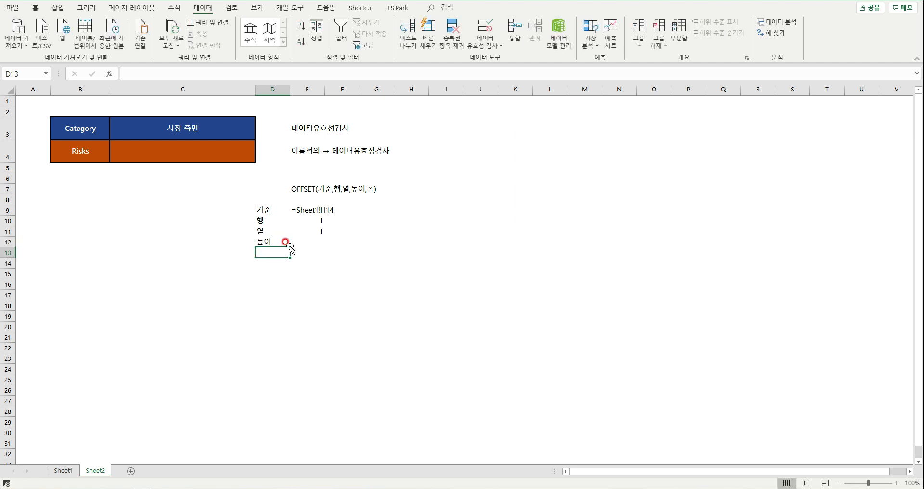
# Examine how many rows each category's risks occupy in the horizontal table on Sheet1.
pyautogui.click(64, 470)
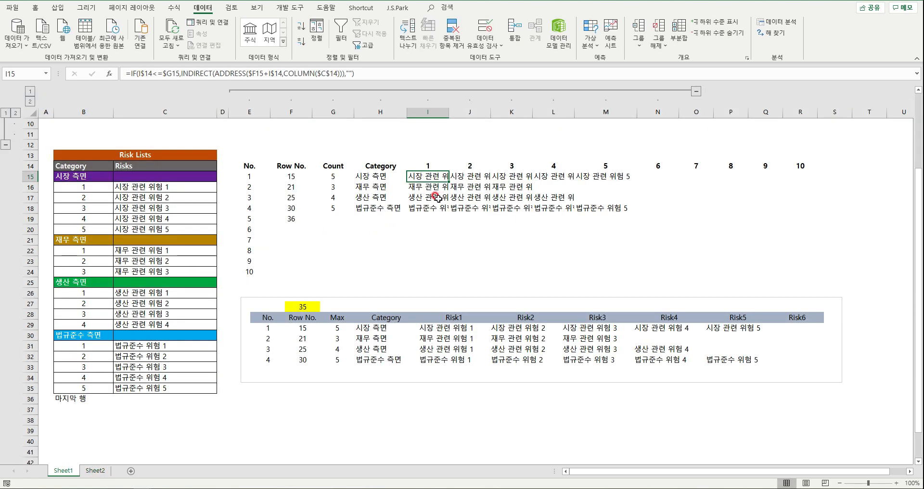
pyautogui.click(370, 177)
pyautogui.click(375, 189)
pyautogui.click(370, 199)
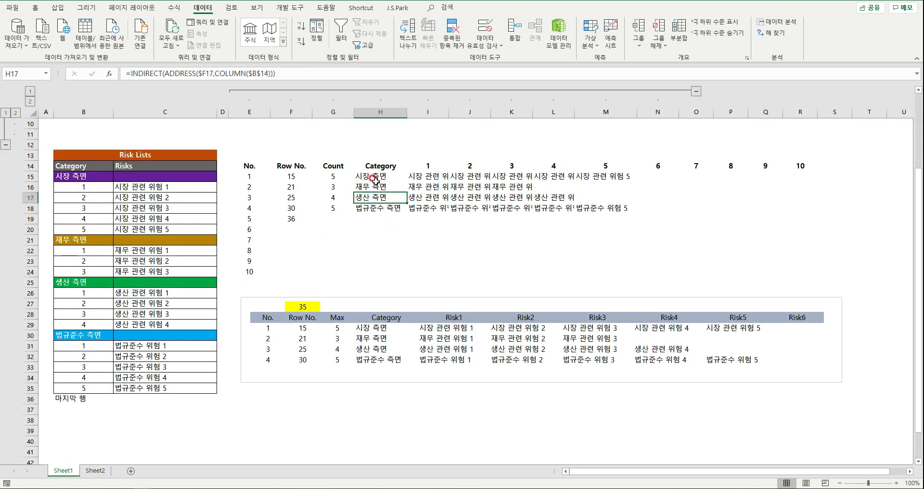
pyautogui.moveTo(373, 177); pyautogui.dragTo(373, 208)
pyautogui.moveTo(414, 176); pyautogui.dragTo(799, 177)
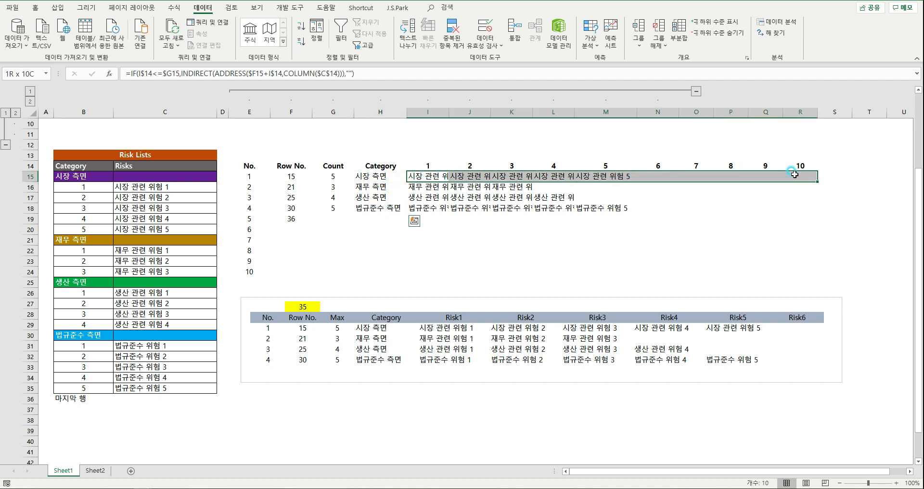
pyautogui.click(423, 185)
pyautogui.moveTo(424, 183); pyautogui.dragTo(776, 183)
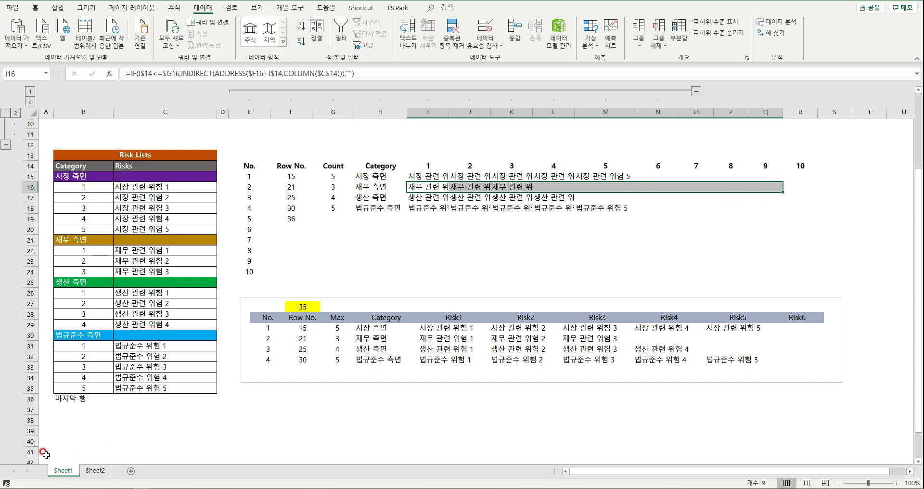
# Enter 1 as the height argument in E12 on Sheet2.
pyautogui.click(92, 473)
pyautogui.click(308, 242)
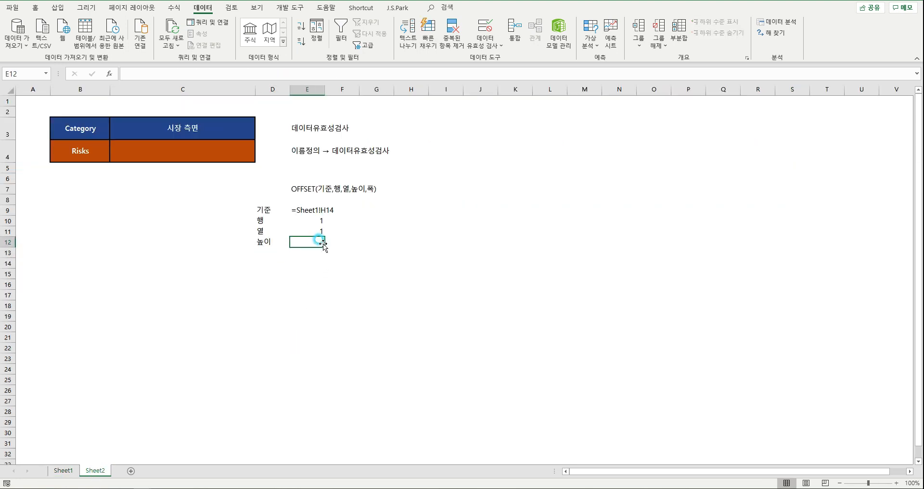
pyautogui.write('1')
pyautogui.click(373, 275)
# Compare the number of risks in each category row on Sheet1 with the Count values in G15:G18.
pyautogui.click(63, 470)
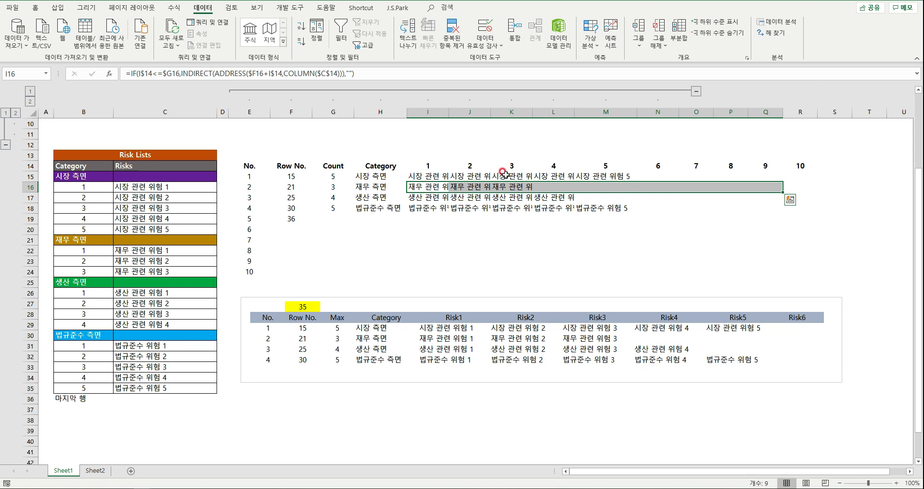
pyautogui.moveTo(421, 172); pyautogui.dragTo(604, 174)
pyautogui.click(435, 189)
pyautogui.moveTo(504, 189); pyautogui.dragTo(527, 189)
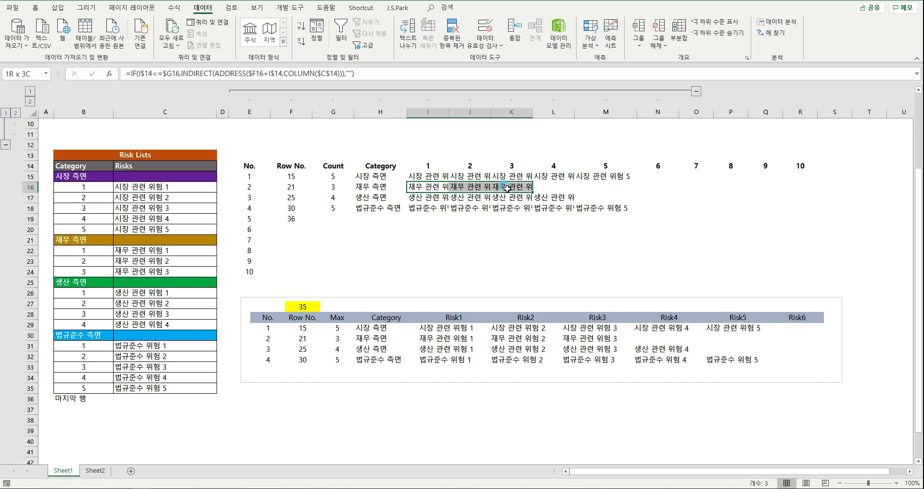
pyautogui.moveTo(423, 197); pyautogui.dragTo(530, 192)
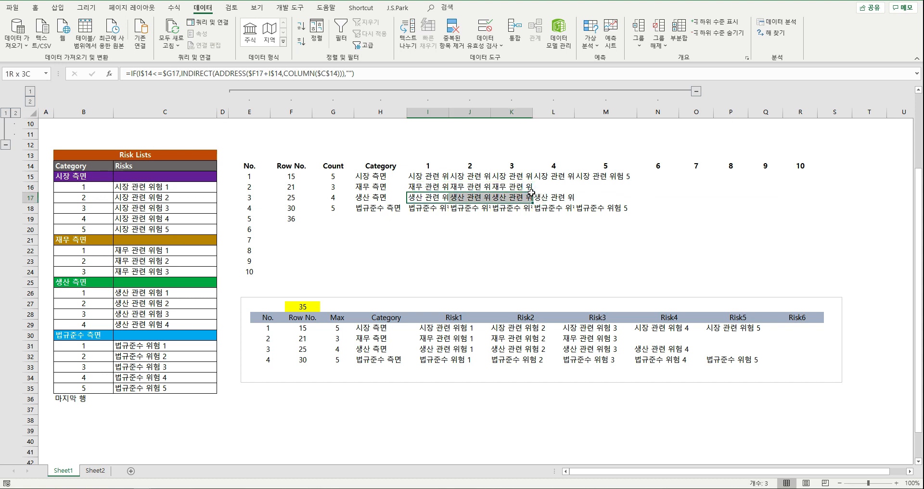
pyautogui.click(423, 207)
pyautogui.keyDown('shift'); pyautogui.click(627, 213); pyautogui.keyUp('shift')
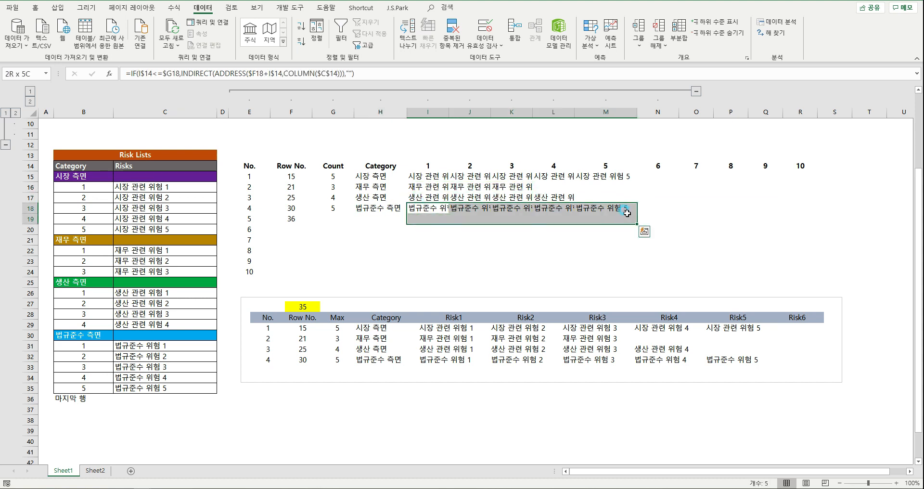
pyautogui.moveTo(333, 176); pyautogui.dragTo(332, 206)
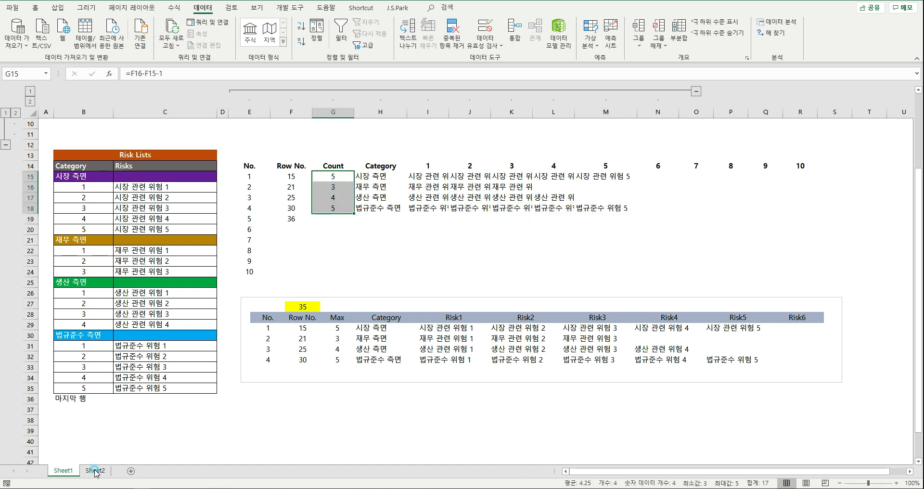
# Label the width argument of OFFSET with 폭 in D13 on Sheet2.
pyautogui.click(95, 470)
pyautogui.click(285, 257)
pyautogui.click(308, 254)
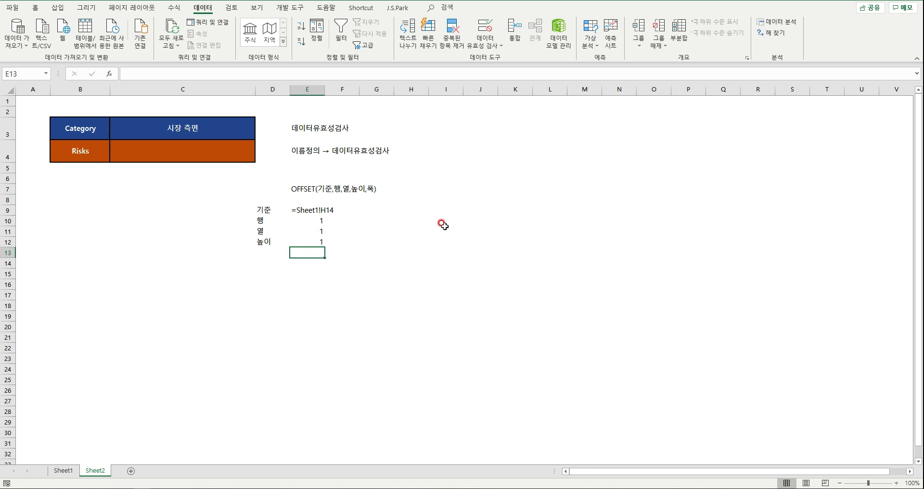
pyautogui.click(252, 253)
pyautogui.click(266, 253)
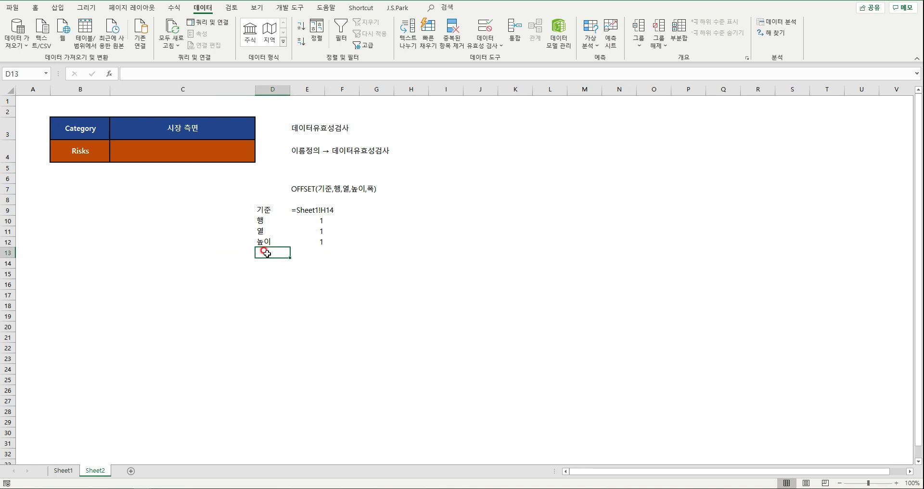
pyautogui.write('폭')
pyautogui.press('Return')
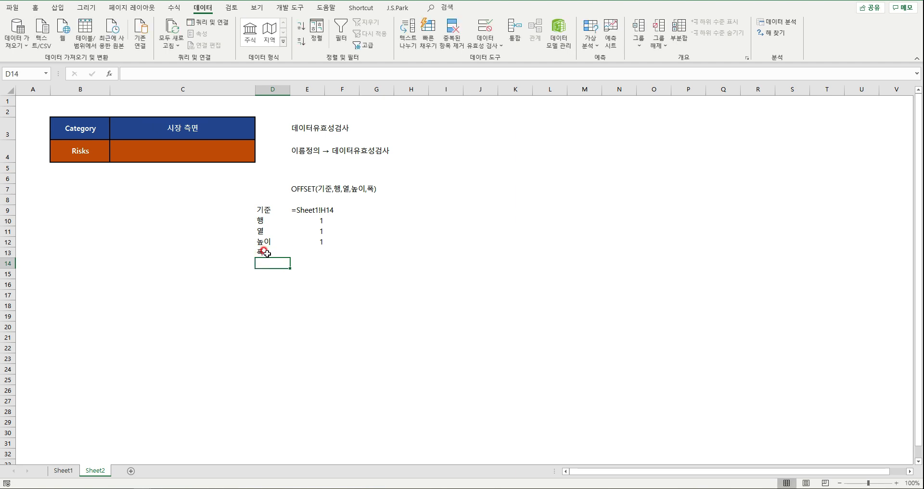
# Start an INDEX formula in E13 with the absolute Count range Sheet1!$G$14:$G$24 as its array.
pyautogui.press('Up')
pyautogui.press('Right')
pyautogui.write('=ㅑㅜ')
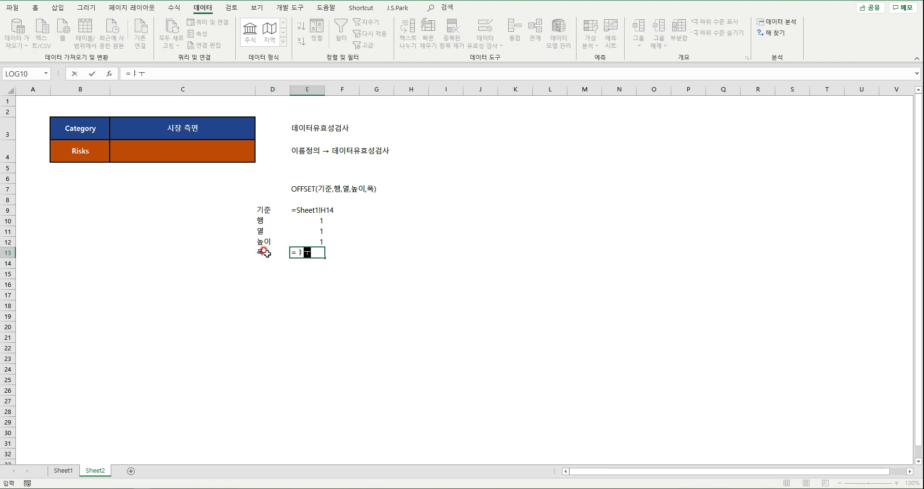
pyautogui.write('inde')
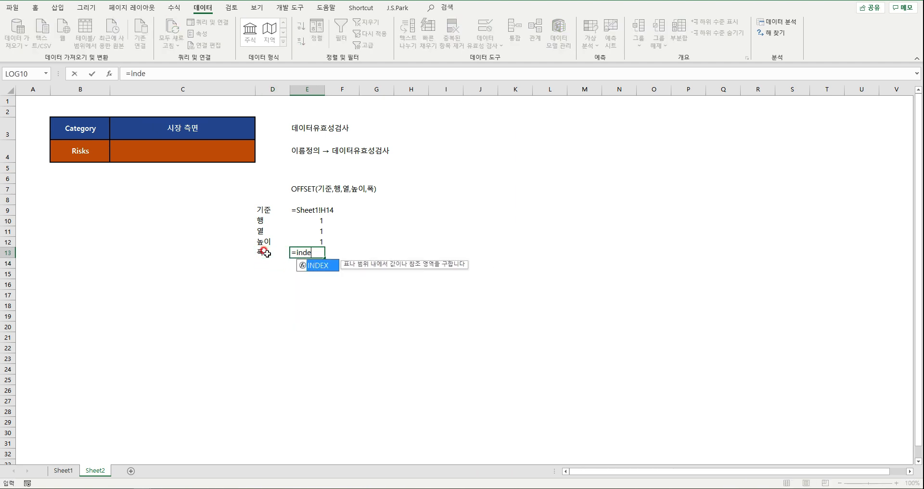
pyautogui.write('x(')
pyautogui.click(63, 470)
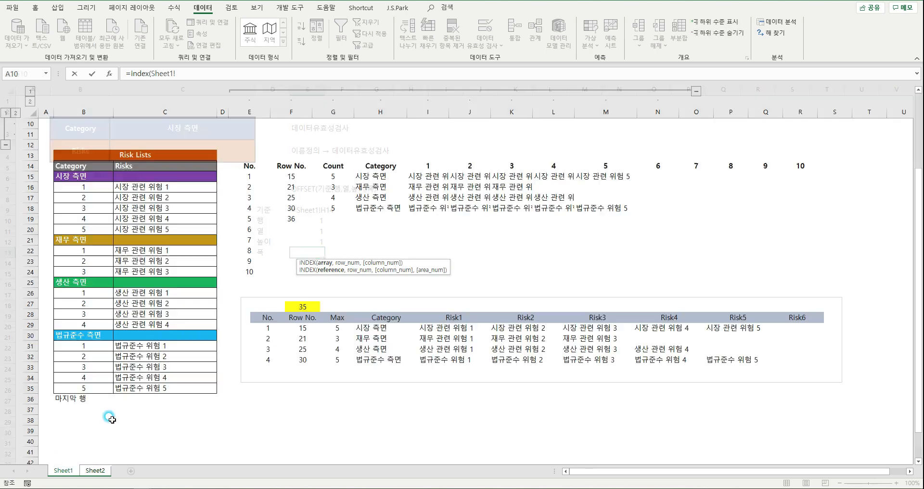
pyautogui.moveTo(328, 164); pyautogui.dragTo(321, 276)
pyautogui.press('F4')
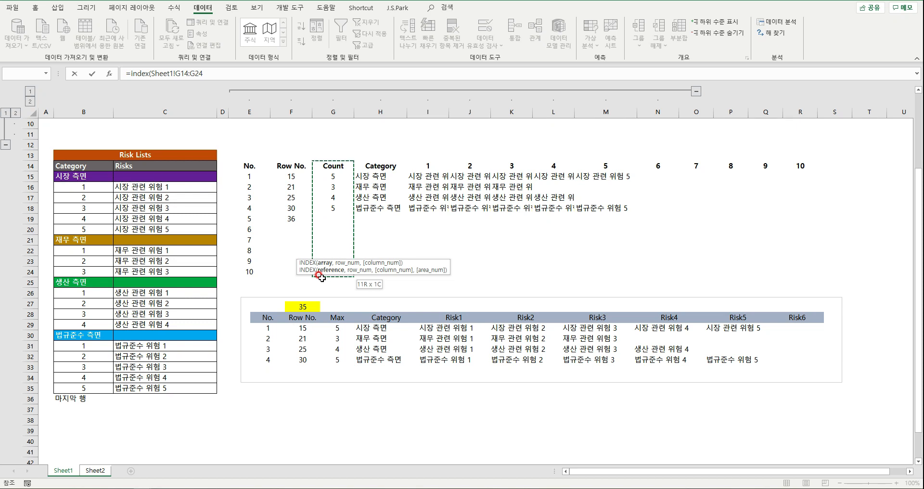
pyautogui.write(',')
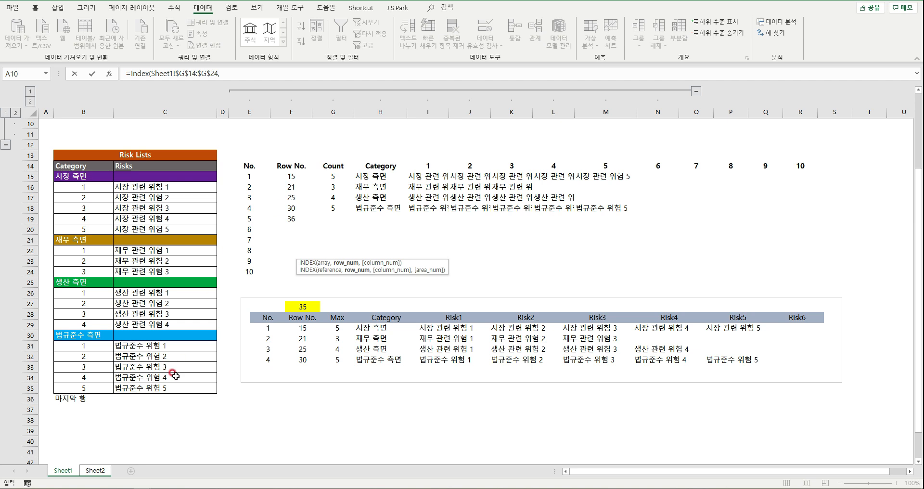
# Nest MATCH as the row argument of the INDEX formula in E13, with Sheet2!$C$3 as its lookup value.
pyautogui.click(93, 470)
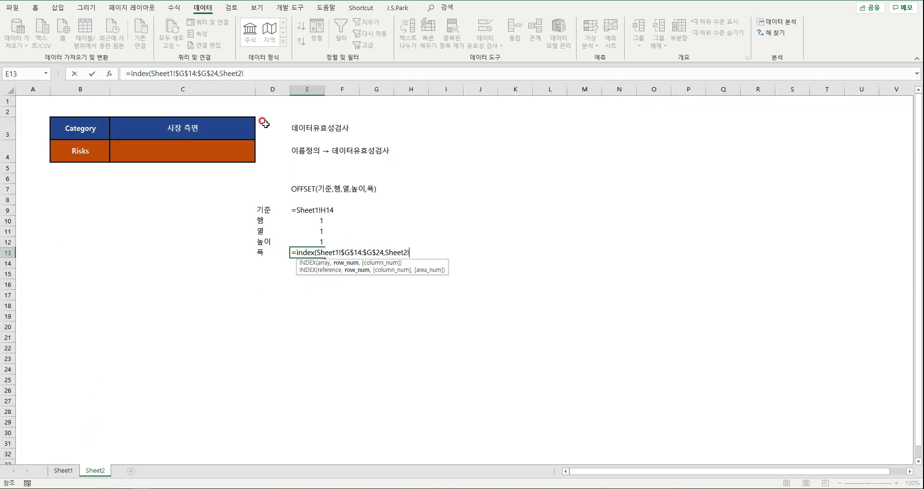
pyautogui.click(219, 73)
pyautogui.doubleClick(234, 74)
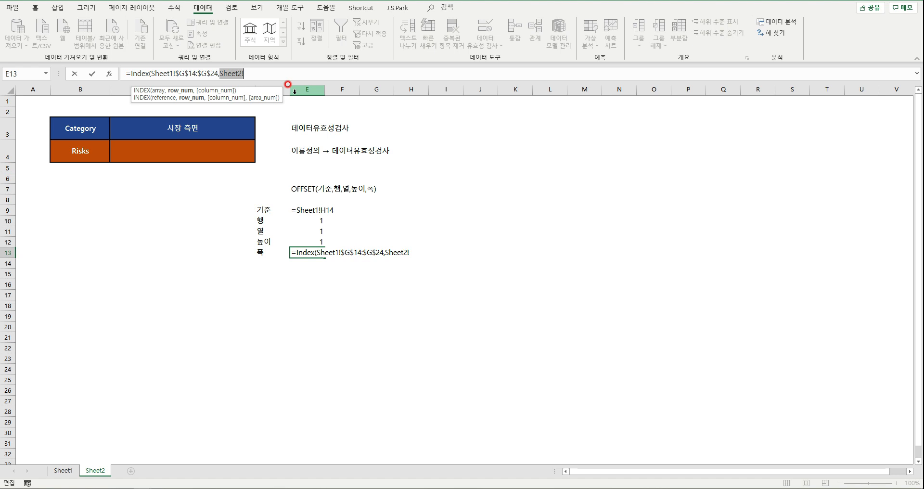
pyautogui.write('match')
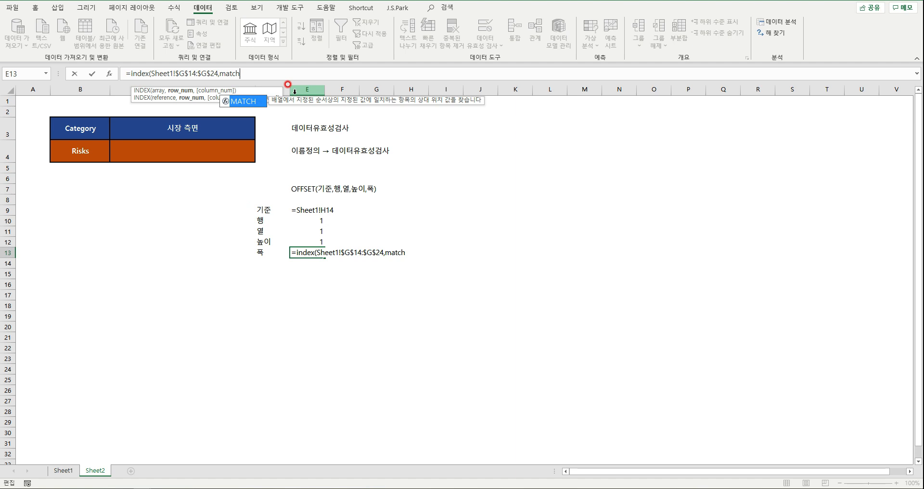
pyautogui.write('(')
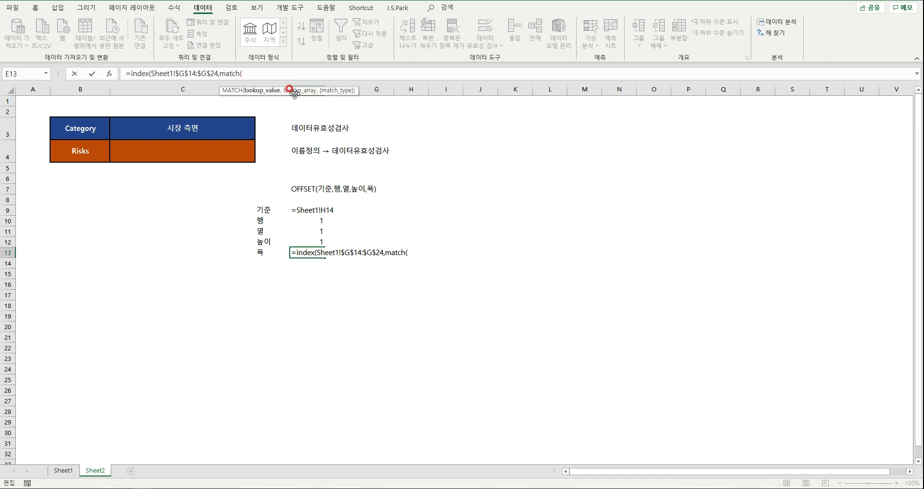
pyautogui.click(188, 125)
pyautogui.press('F4')
pyautogui.write(',')
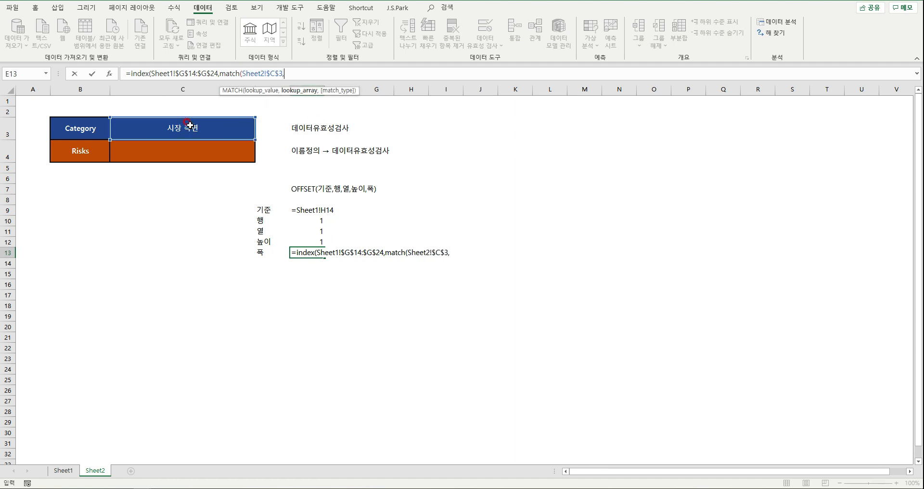
# Complete the E13 formula with lookup array Sheet1!$H$14:$H$24, match type 0 and column number 1.
pyautogui.click(62, 468)
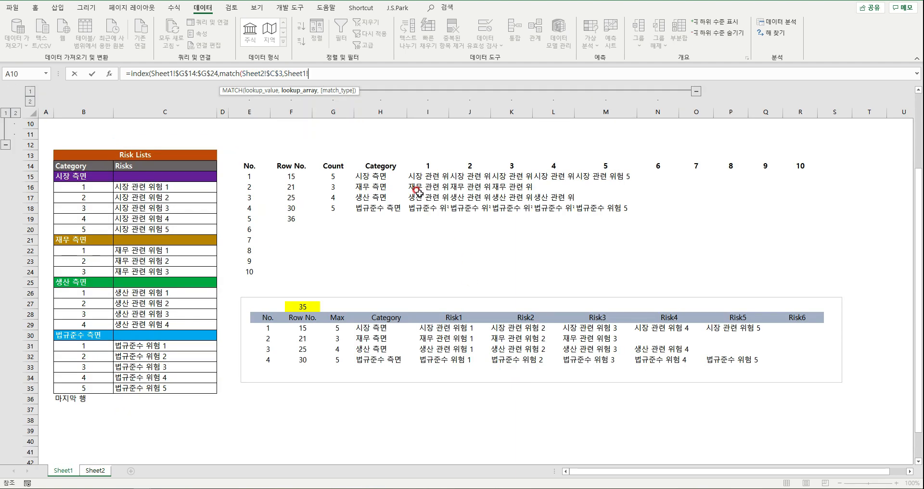
pyautogui.click(381, 171)
pyautogui.moveTo(380, 167); pyautogui.dragTo(378, 270)
pyautogui.press('F4')
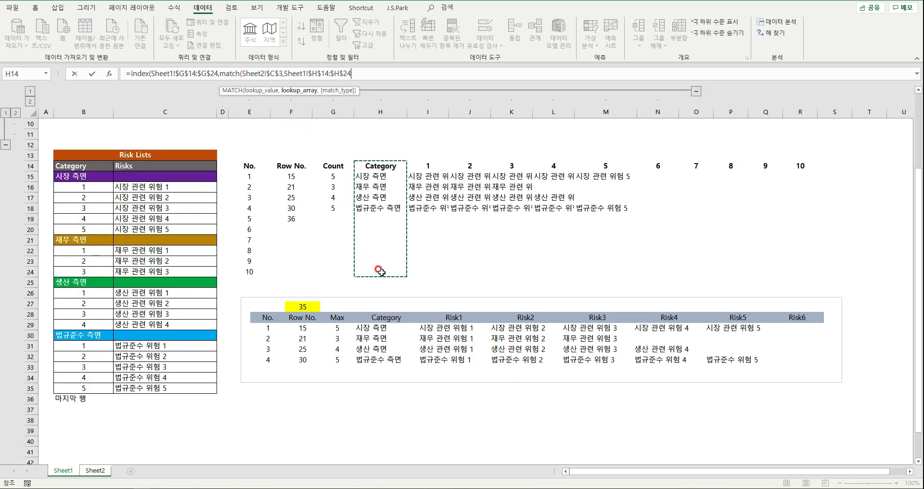
pyautogui.write(',0)')
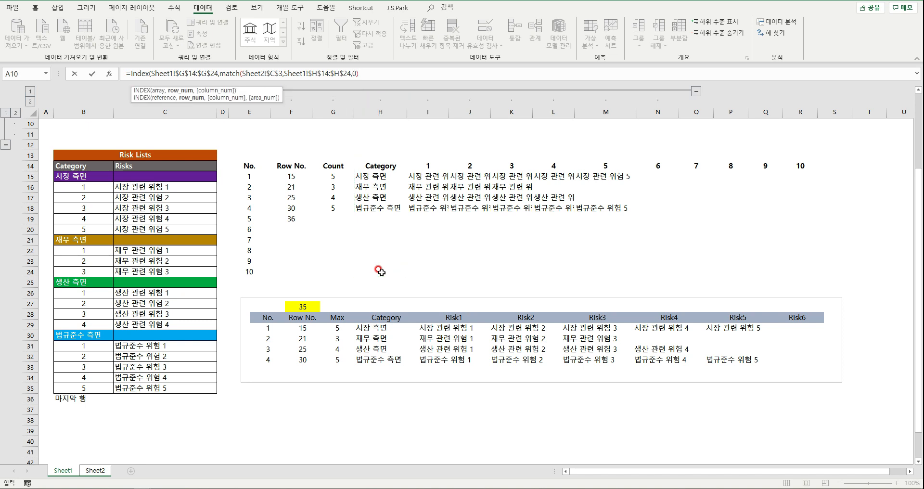
pyautogui.write(',1)')
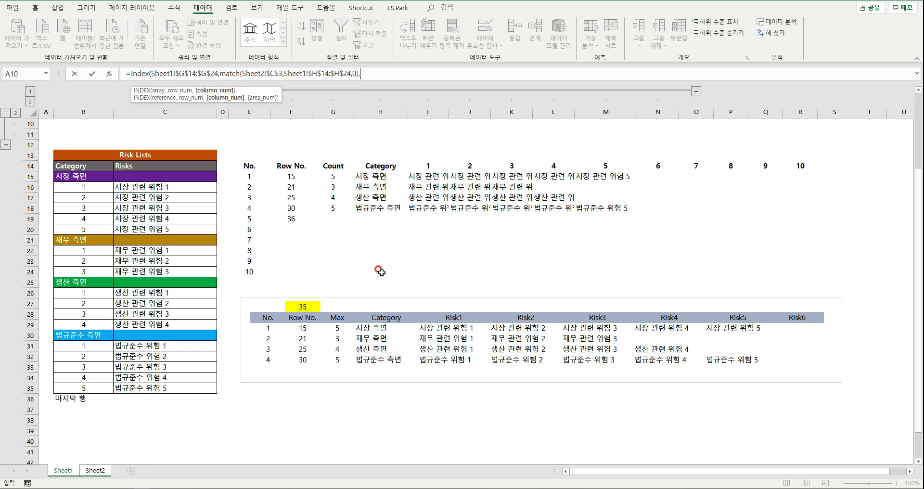
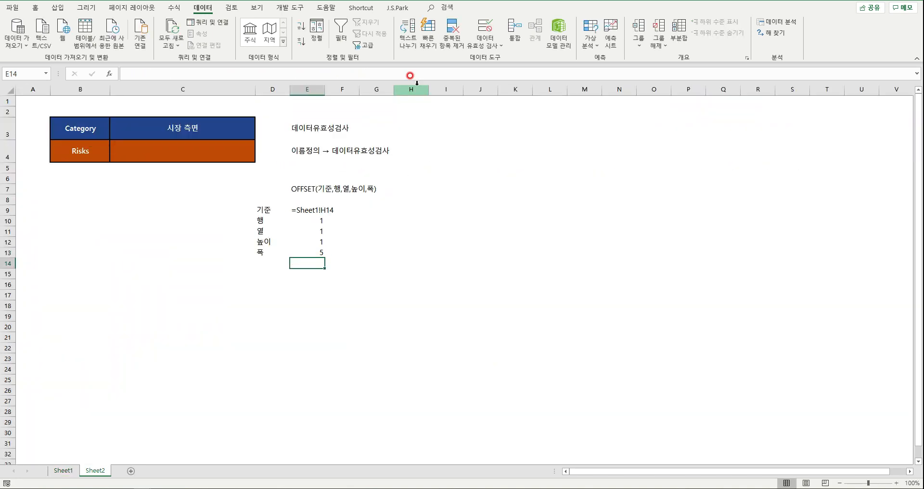
# Check the width result in E13 against the 시장 측면 Count in G15 on Sheet1.
pyautogui.click(63, 470)
pyautogui.click(334, 177)
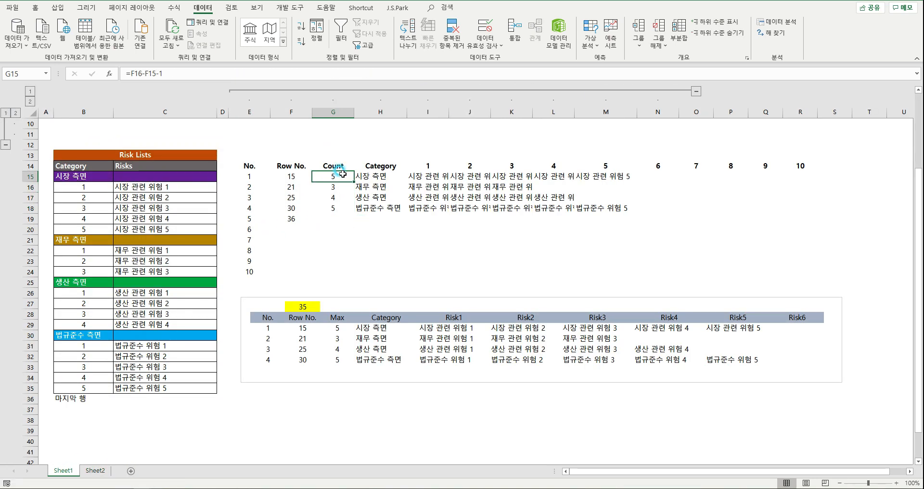
pyautogui.click(94, 471)
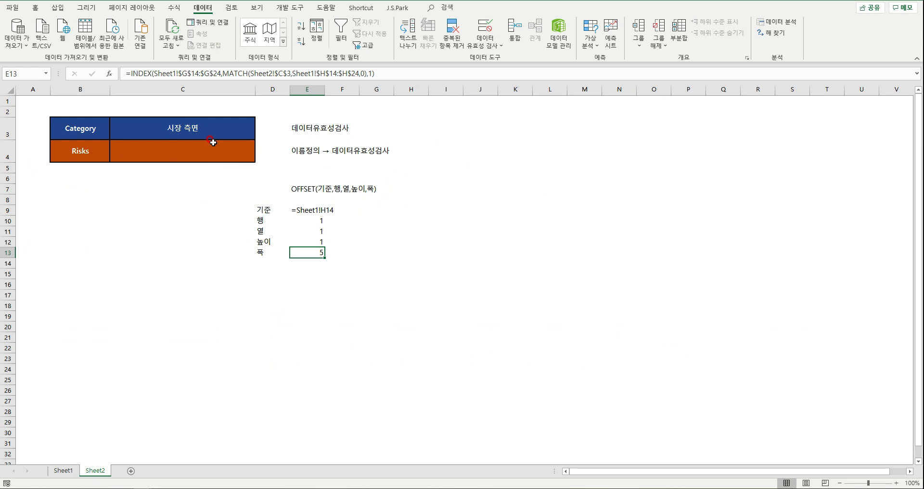
# Choose 생산 측면 from the Category dropdown in C3 on Sheet2.
pyautogui.click(253, 126)
pyautogui.click(261, 135)
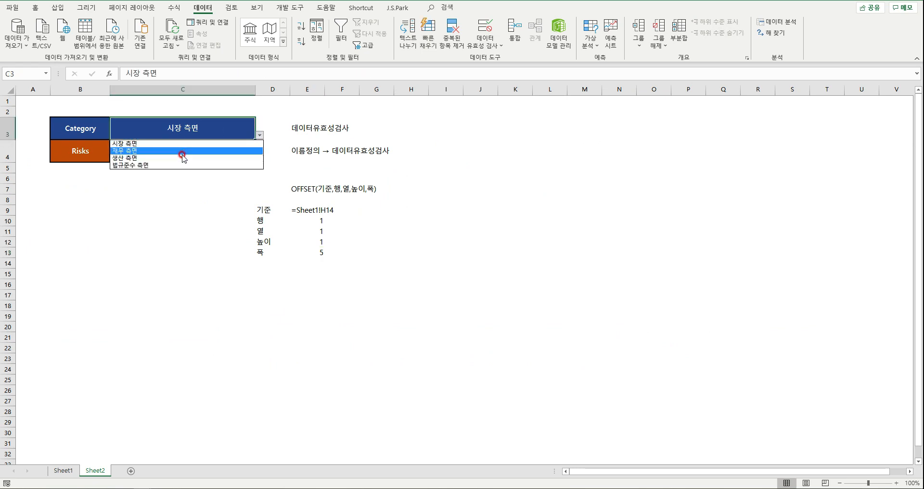
pyautogui.click(181, 154)
pyautogui.click(436, 267)
# Examine the row argument in E10 and trace the offset on Sheet1 from H14 down three rows and across one column.
pyautogui.click(320, 222)
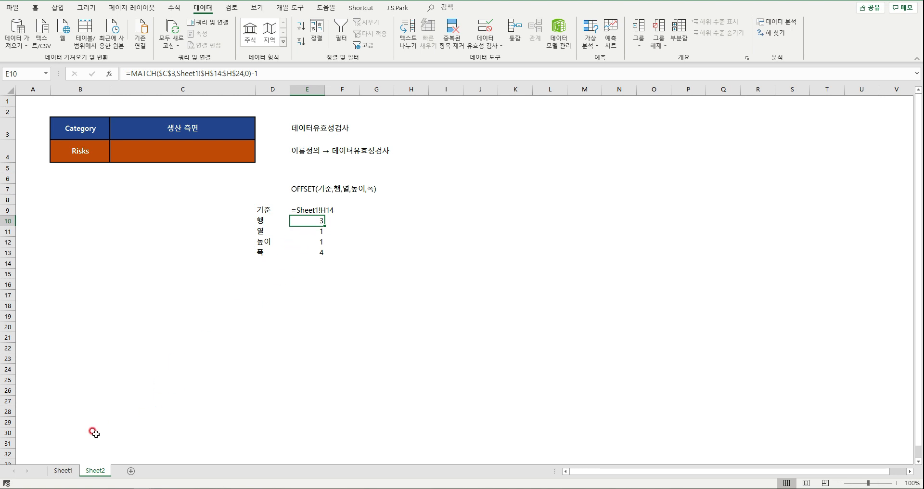
pyautogui.click(67, 471)
pyautogui.click(377, 167)
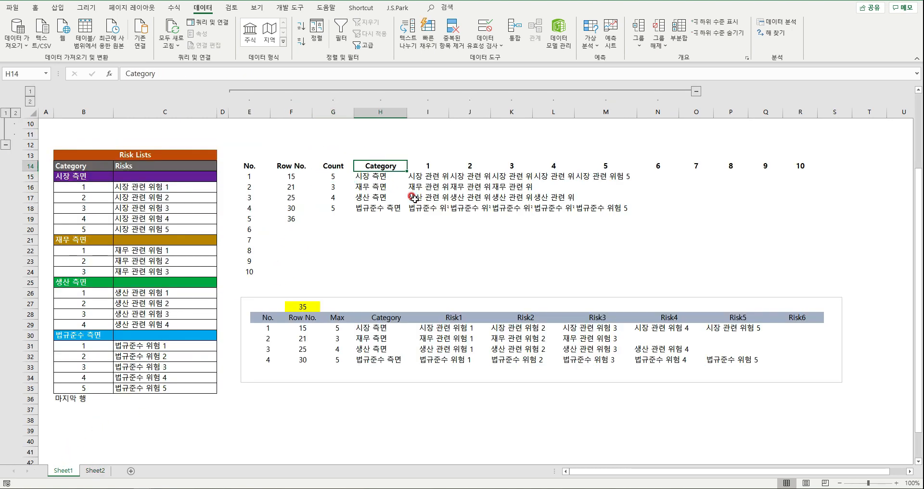
pyautogui.press('Down')
pyautogui.press('Down')
pyautogui.press('Down')
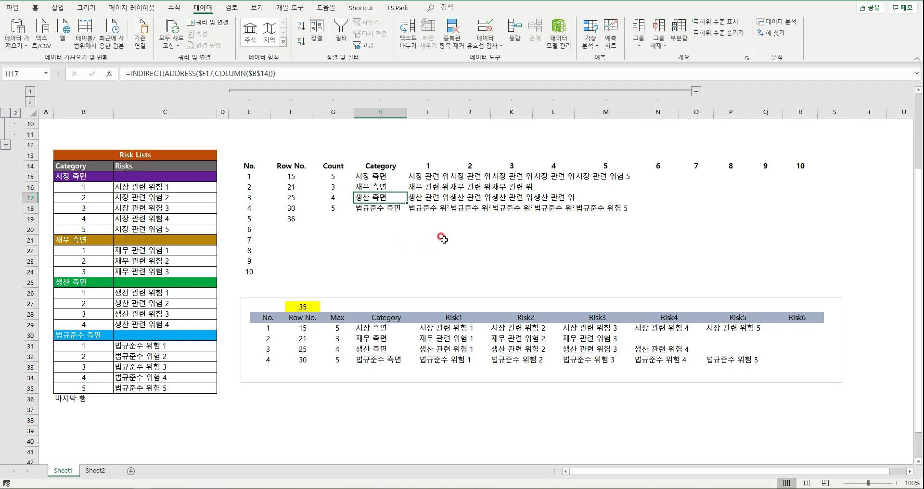
pyautogui.press('Right')
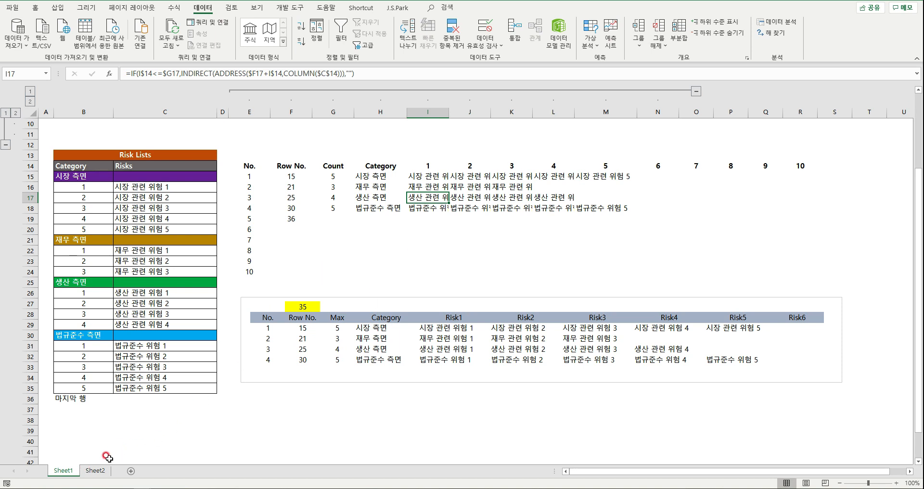
# Compare the width argument in E13 with the risks listed under 생산 측면 in the Sheet1 source list.
pyautogui.click(95, 470)
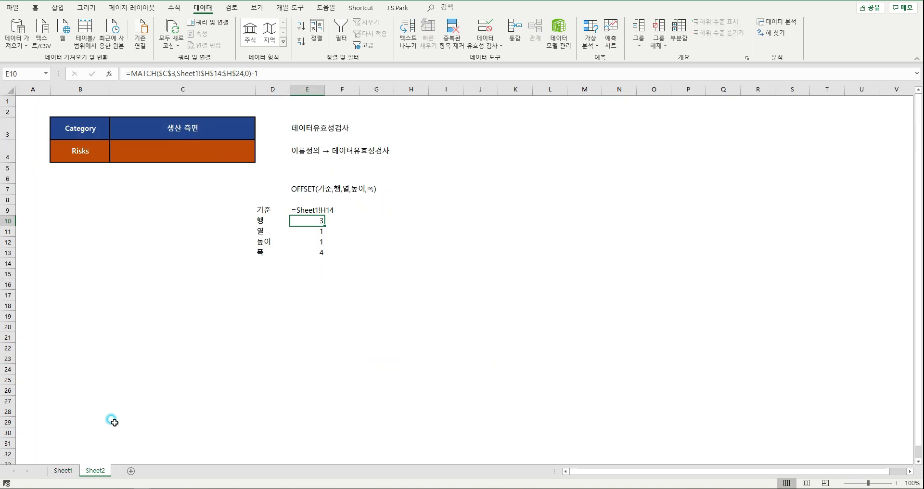
pyautogui.click(309, 250)
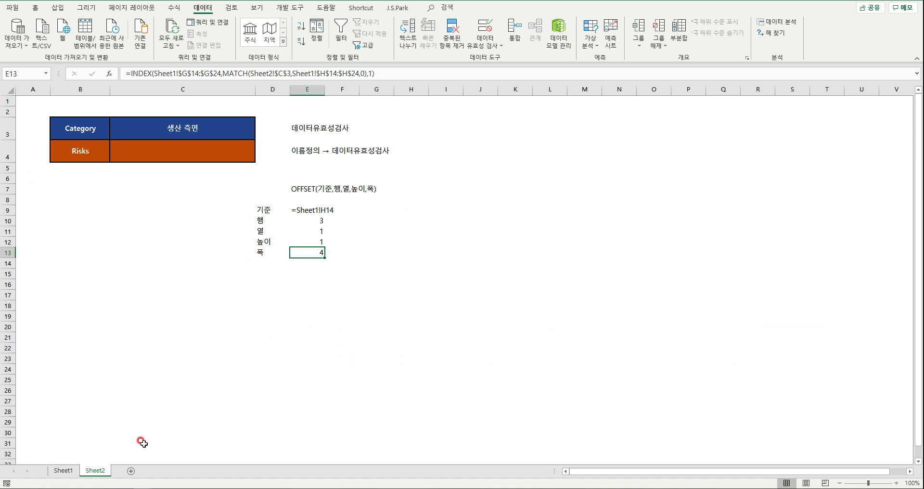
pyautogui.click(59, 470)
pyautogui.click(90, 295)
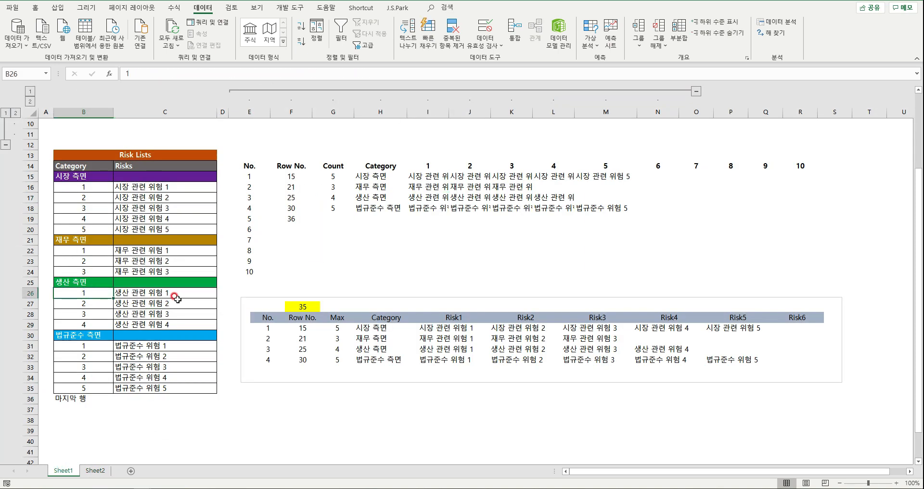
pyautogui.moveTo(179, 295); pyautogui.dragTo(190, 325)
pyautogui.click(96, 471)
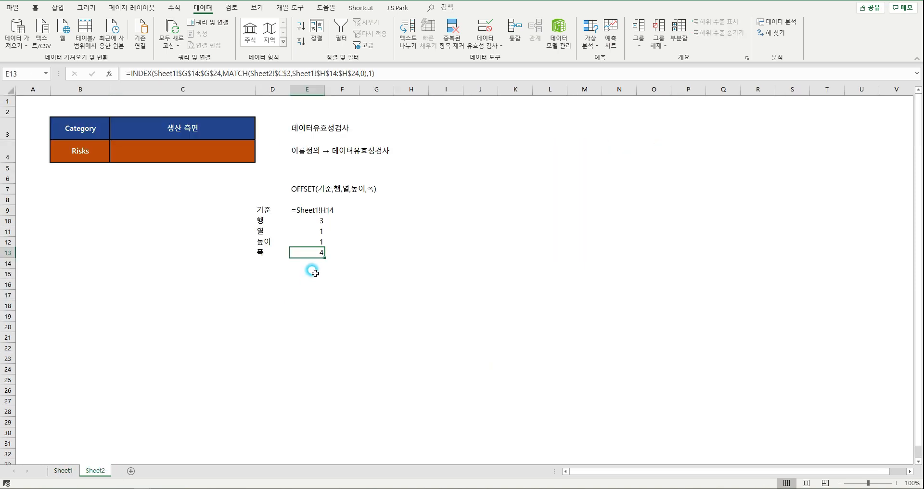
# Review the OFFSET syntax in E7 and its prepared arguments in E9:E13 on Sheet2.
pyautogui.moveTo(313, 220); pyautogui.dragTo(317, 250)
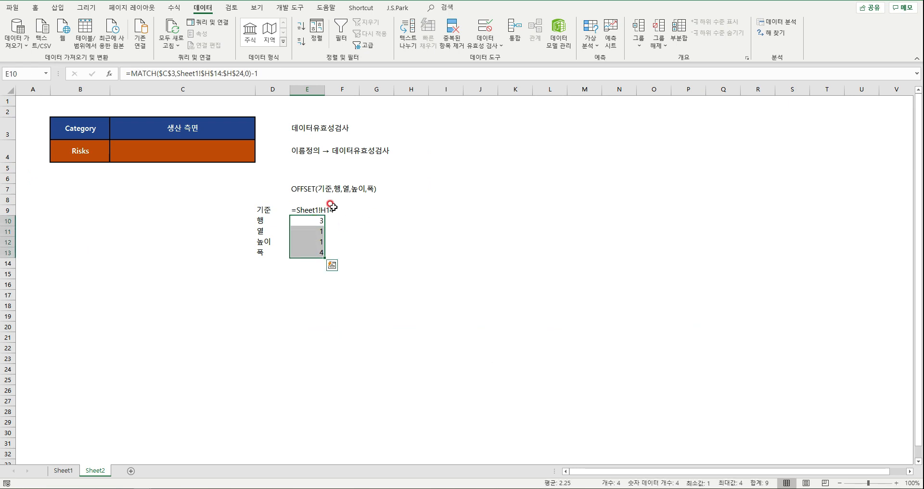
pyautogui.click(306, 283)
pyautogui.click(300, 188)
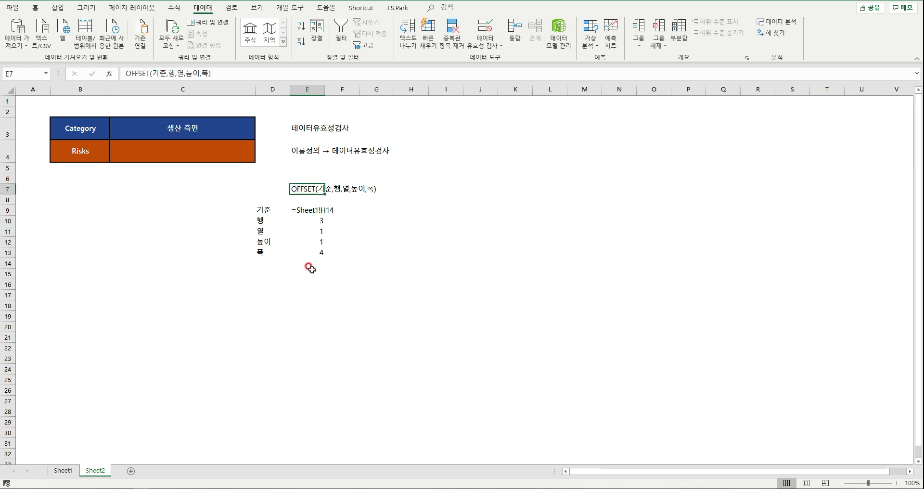
pyautogui.click(307, 283)
pyautogui.click(313, 209)
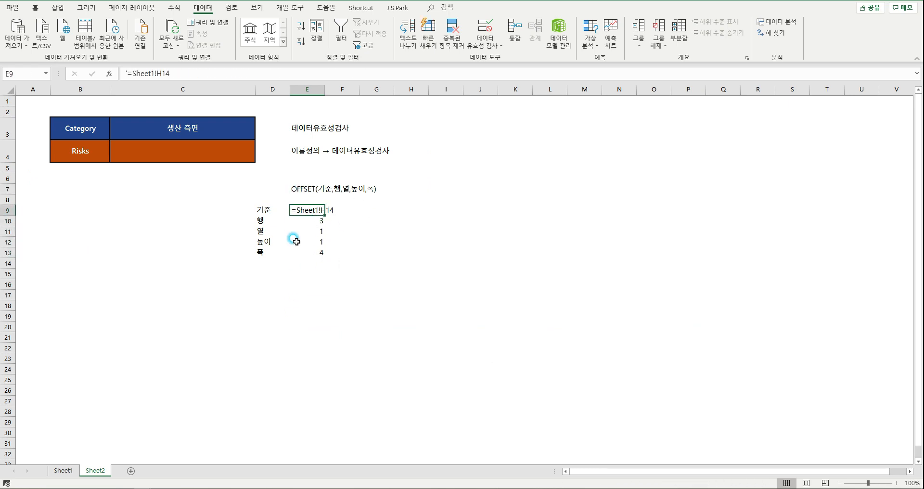
pyautogui.click(310, 220)
# Enter =offset( as plain text in E16 on Sheet2 to start drafting the combined formula.
pyautogui.click(311, 281)
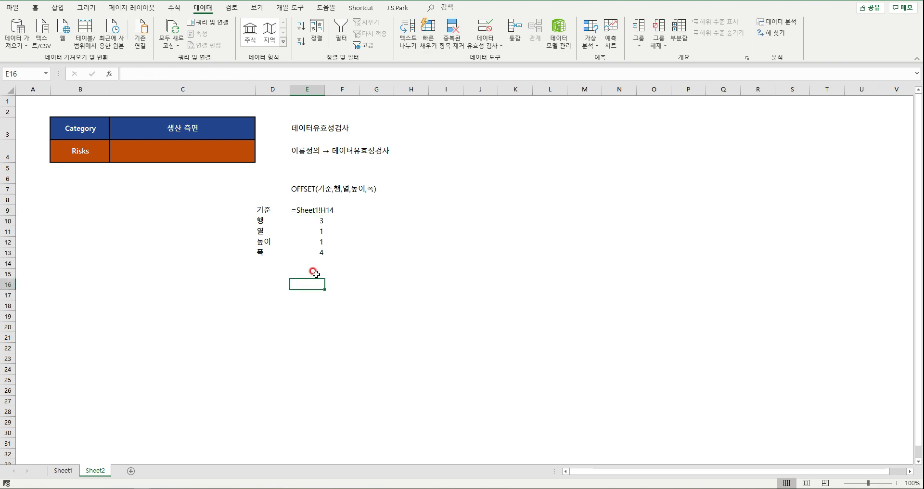
pyautogui.write('=o')
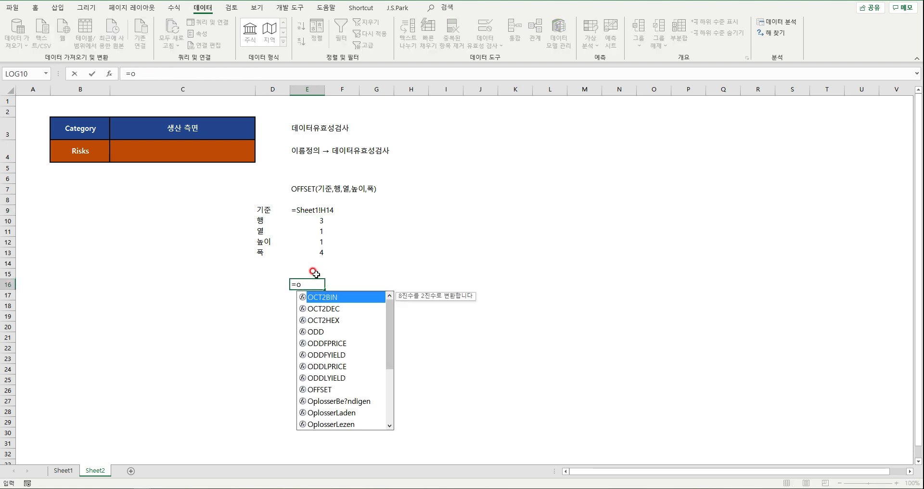
pyautogui.press('Escape')
pyautogui.write("'=")
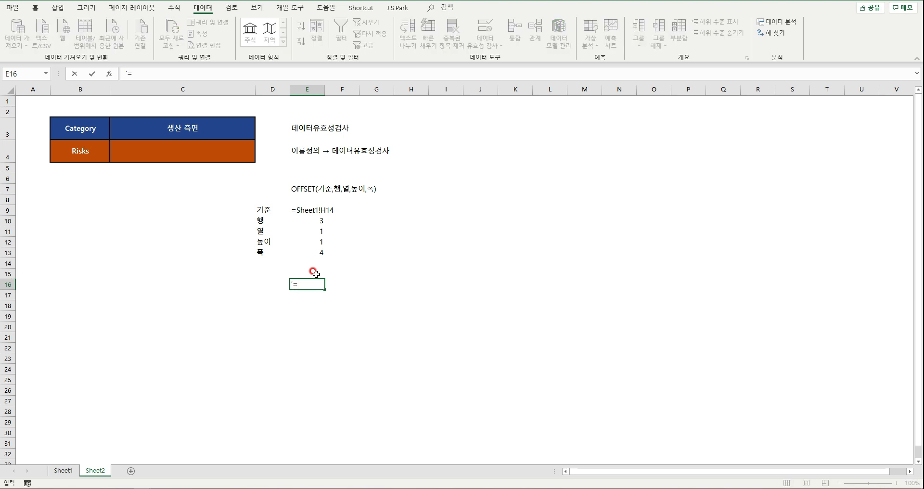
pyautogui.write('offset(')
pyautogui.press('Return')
pyautogui.click(307, 283)
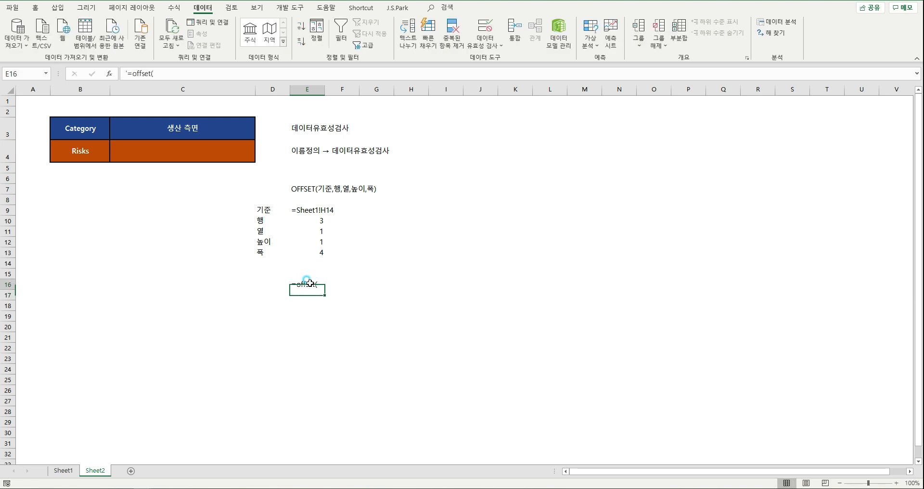
# Copy the reference Sheet1!H14 from E9 and append it to the OFFSET text in E16.
pyautogui.click(303, 210)
pyautogui.moveTo(134, 75); pyautogui.dragTo(207, 75)
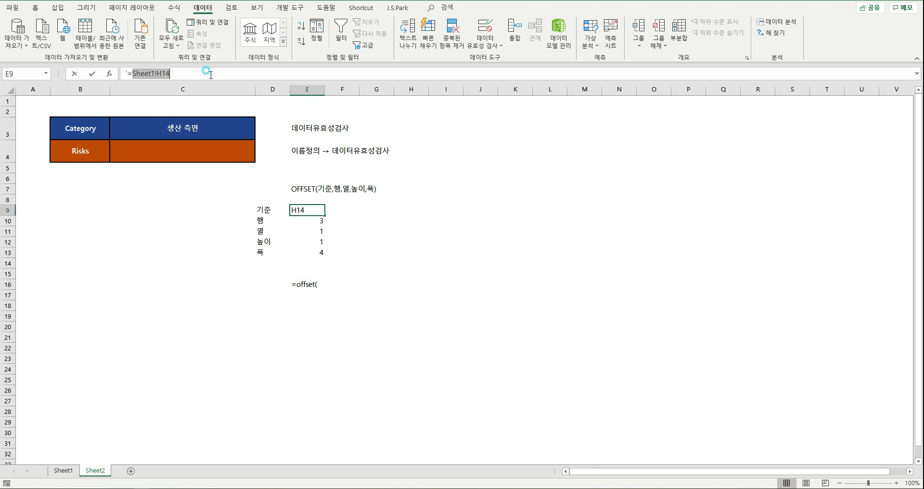
pyautogui.hotkey('ctrl', 'c')
pyautogui.press('Escape')
pyautogui.click(304, 284)
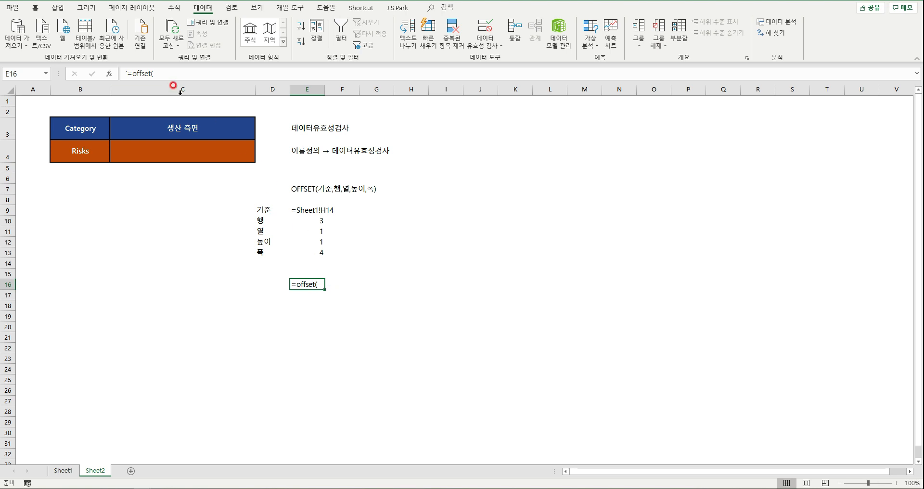
pyautogui.hotkey('ctrl', 'v')
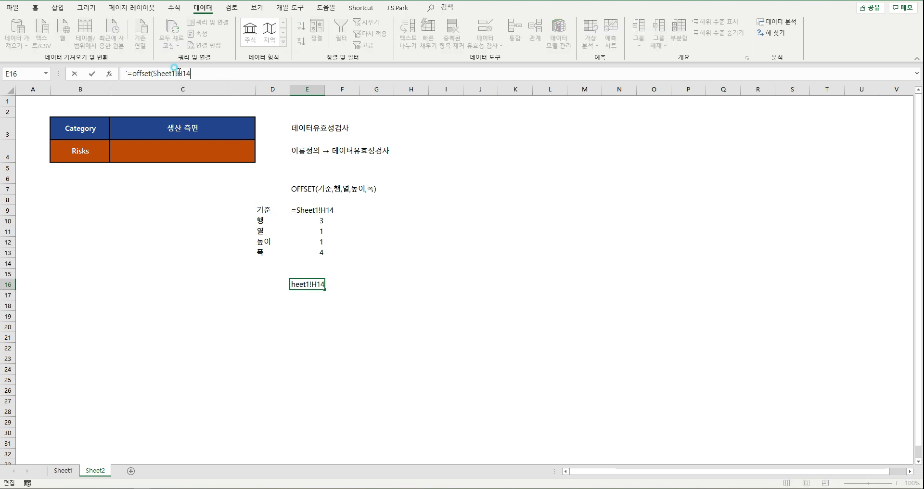
# Make the reference in the E16 text absolute as Sheet1!$H$14 and add a comma after it.
pyautogui.click(177, 74)
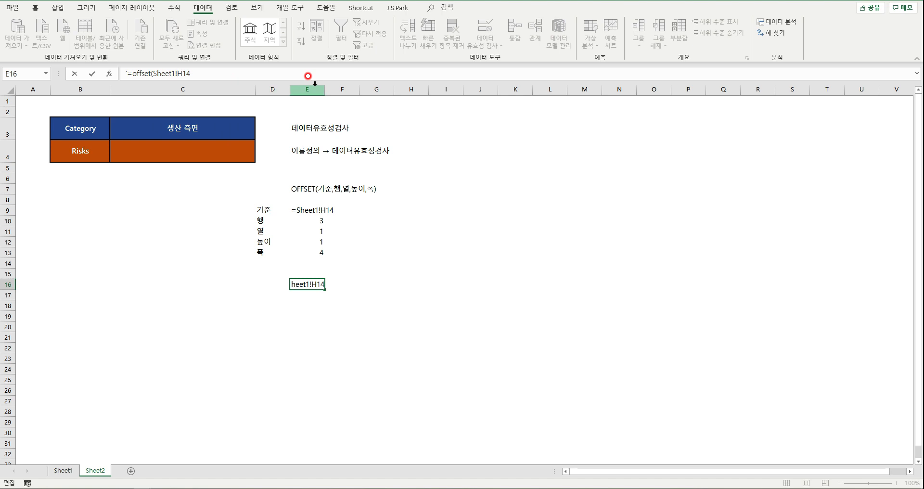
pyautogui.write('$H$')
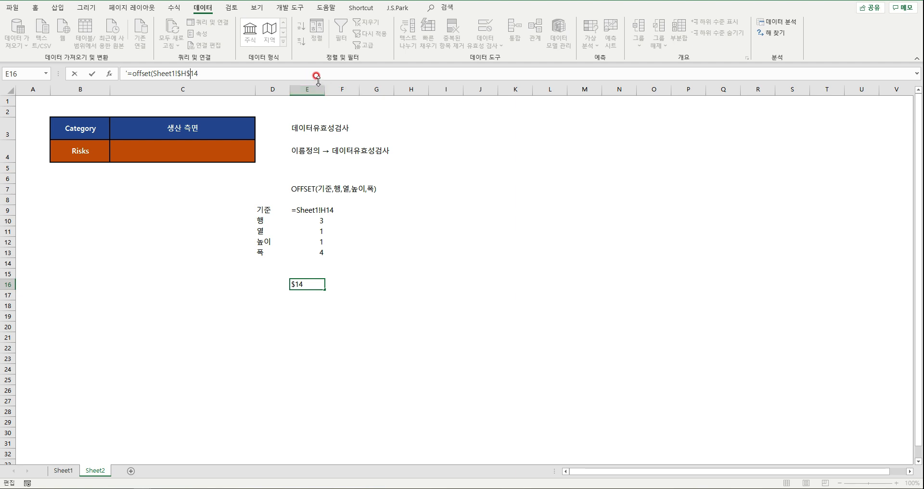
pyautogui.click(244, 73)
pyautogui.press('Return')
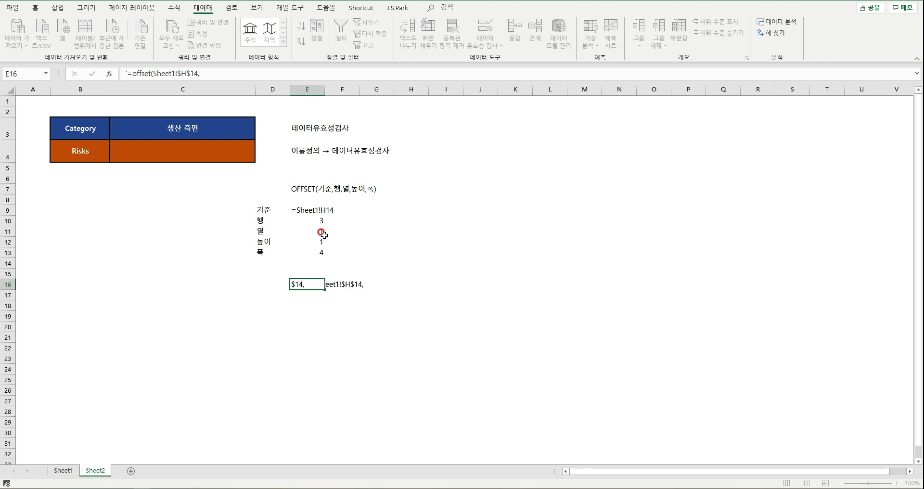
# Copy MATCH($C$3,Sheet1!$H$14:$H$24,0)-1 from E10 and append it as the row argument to the OFFSET text in E16.
pyautogui.click(317, 219)
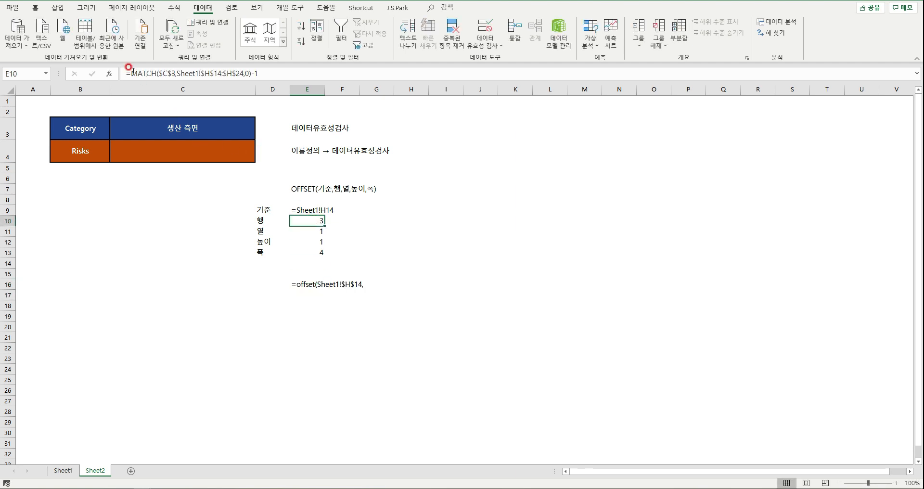
pyautogui.moveTo(131, 72); pyautogui.dragTo(313, 70)
pyautogui.hotkey('ctrl', 'c')
pyautogui.click(306, 283)
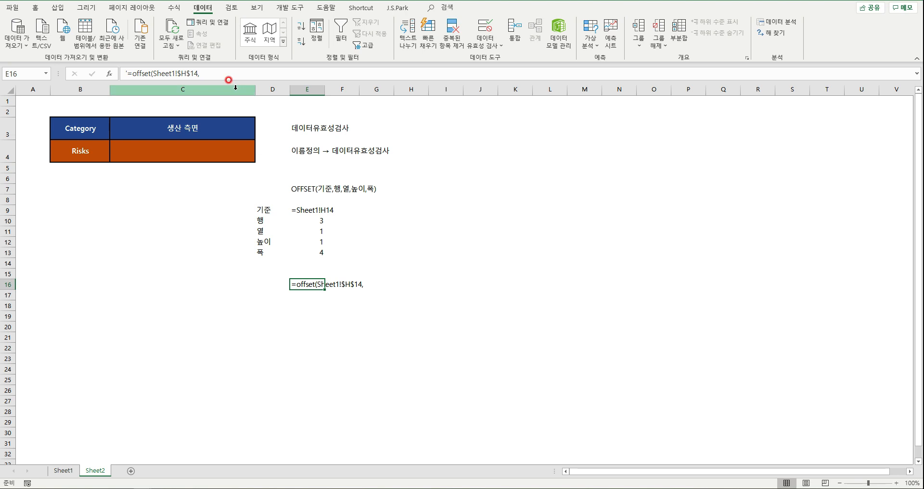
pyautogui.click(228, 73)
pyautogui.hotkey('ctrl', 'v')
pyautogui.press('Return')
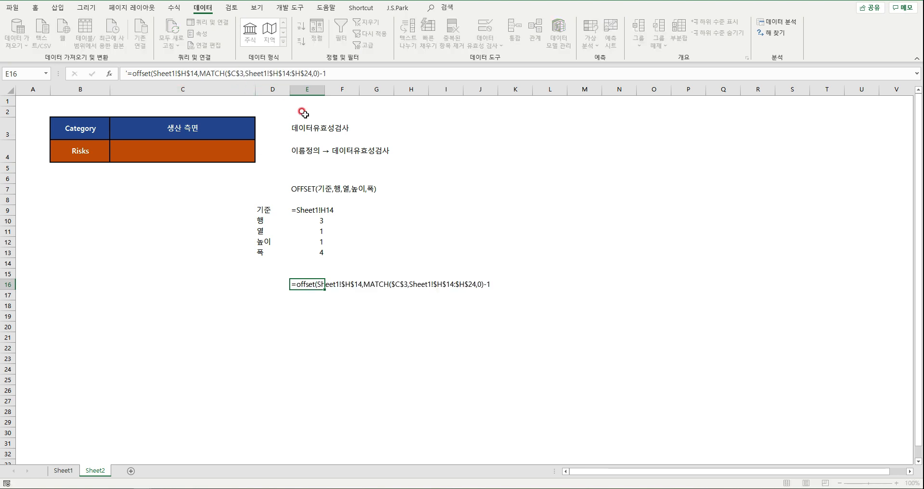
# Append the column and height arguments ,1,1 from E11 and E12 to the OFFSET text in E16.
pyautogui.click(307, 232)
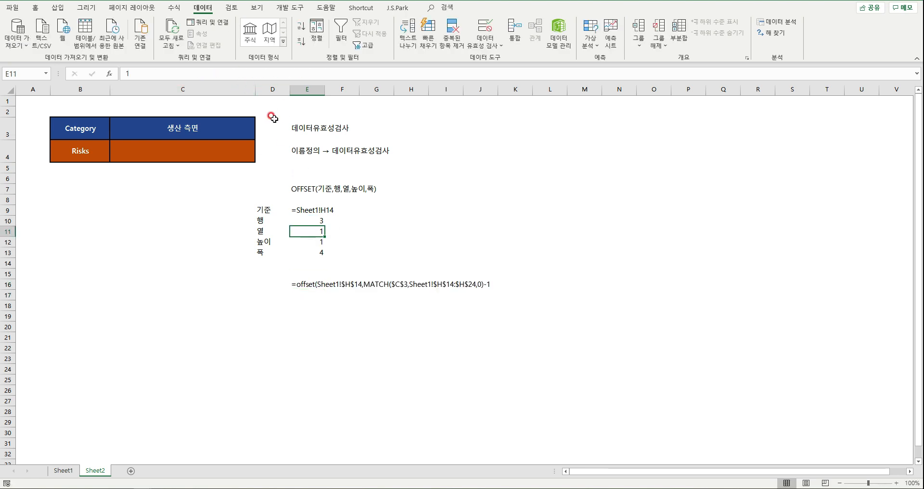
pyautogui.click(321, 283)
pyautogui.click(334, 74)
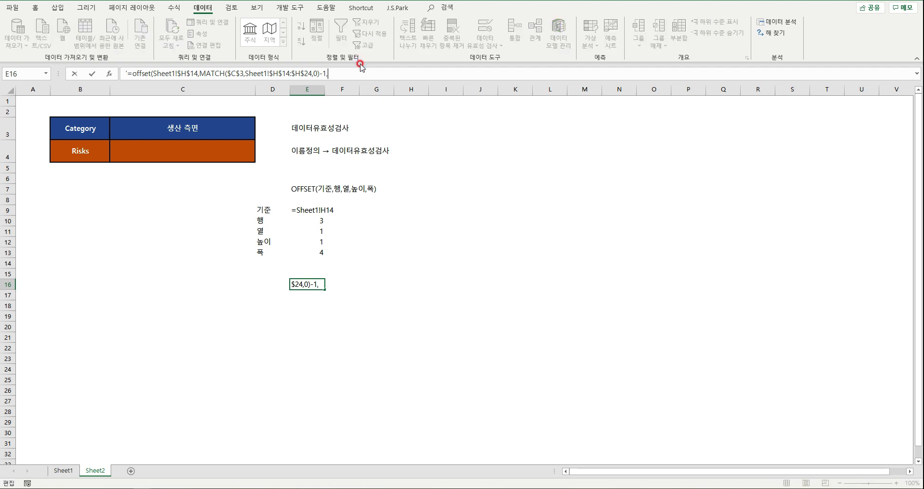
pyautogui.press('Return')
pyautogui.click(320, 242)
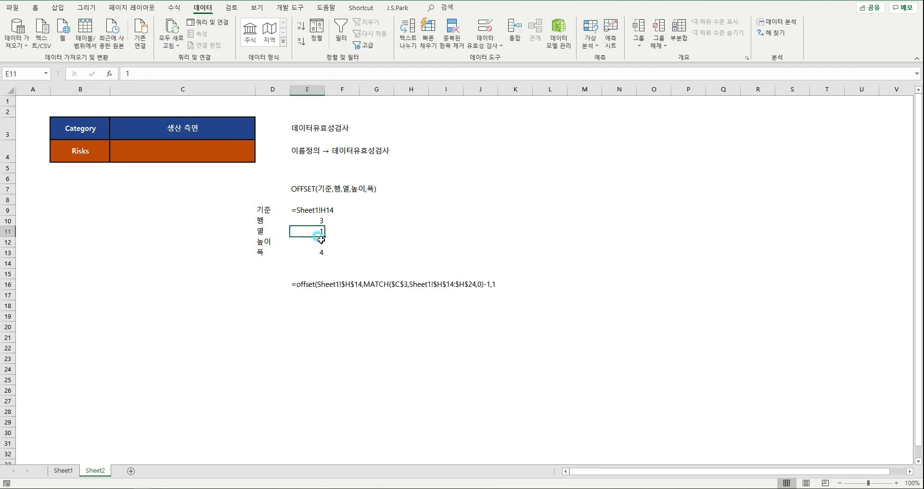
pyautogui.click(308, 283)
pyautogui.click(343, 72)
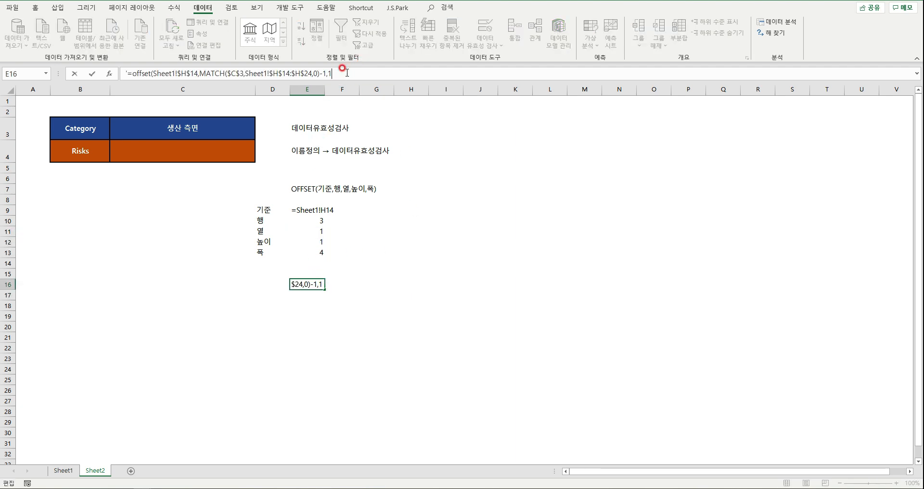
pyautogui.write('1')
pyautogui.press('Return')
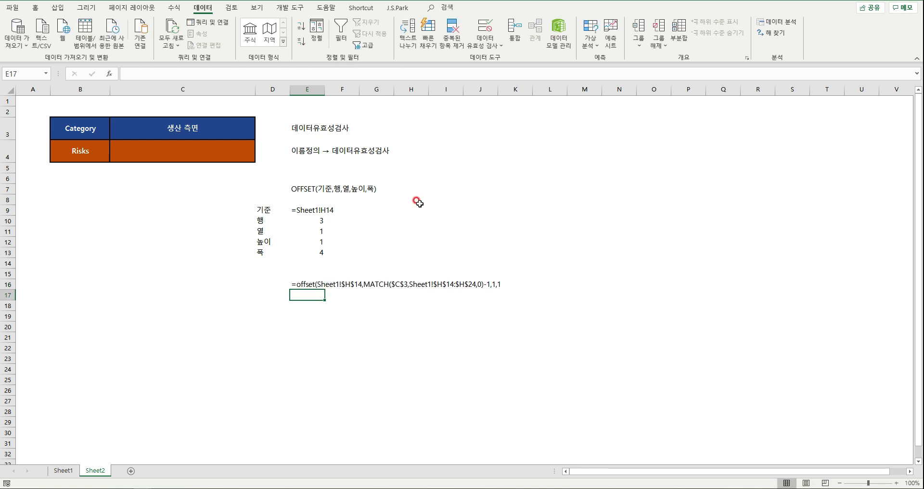
# Copy the INDEX expression from E13, append it after a comma as the width argument in E16, and close the OFFSET parenthesis.
pyautogui.click(307, 252)
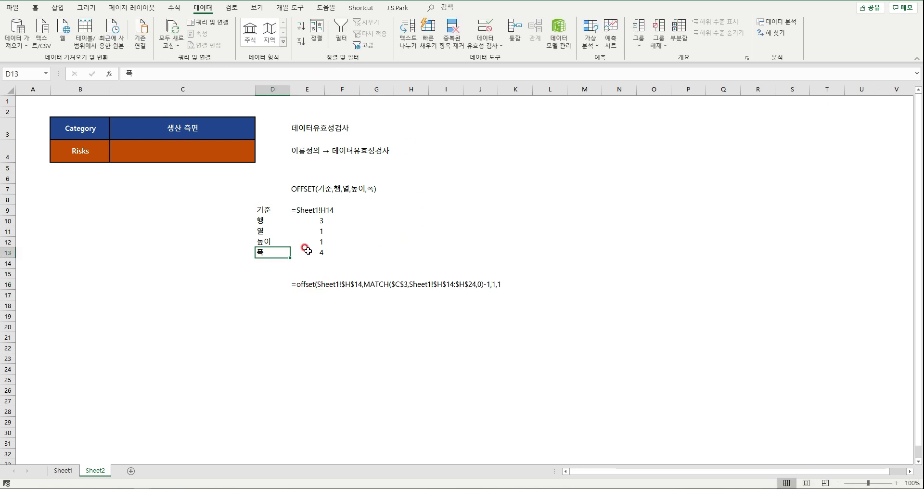
pyautogui.click(131, 73)
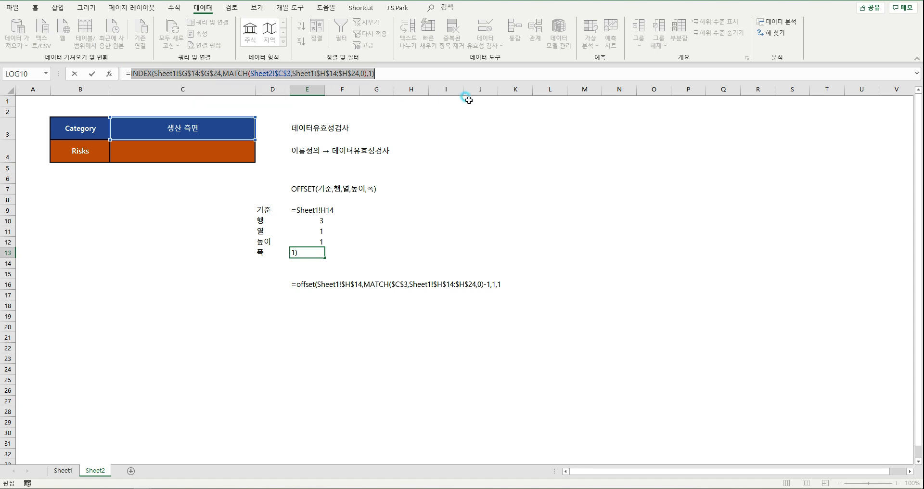
pyautogui.click(326, 286)
pyautogui.click(383, 65)
pyautogui.write('1')
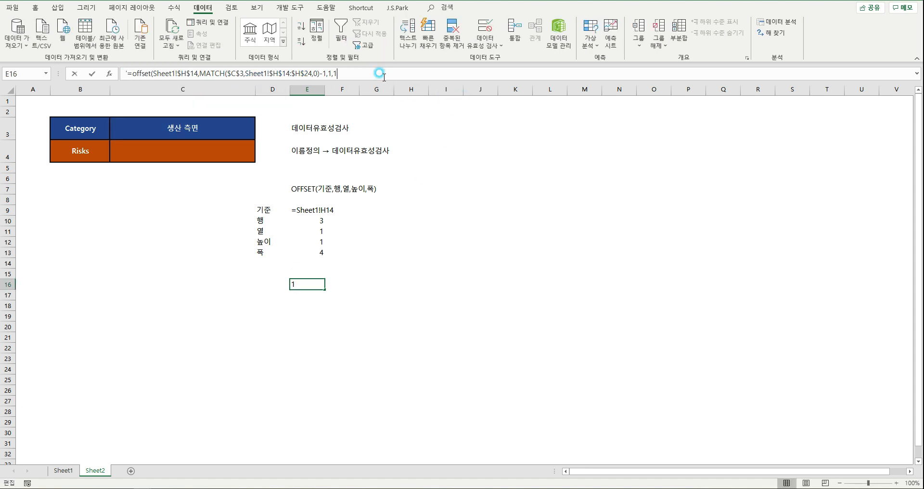
pyautogui.write('INDEX(Sheet1!$G$14:$G$24,MATCH(Sheet2!$C$3,Sheet1!$H$14:$H$24,0),1)')
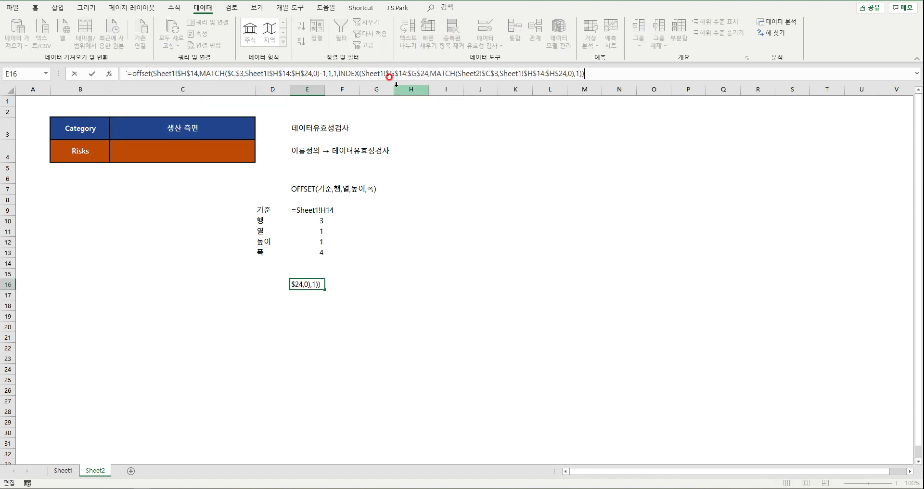
pyautogui.press('Return')
# Turn the OFFSET text in E16 into a live formula by removing its leading apostrophe.
pyautogui.click(308, 284)
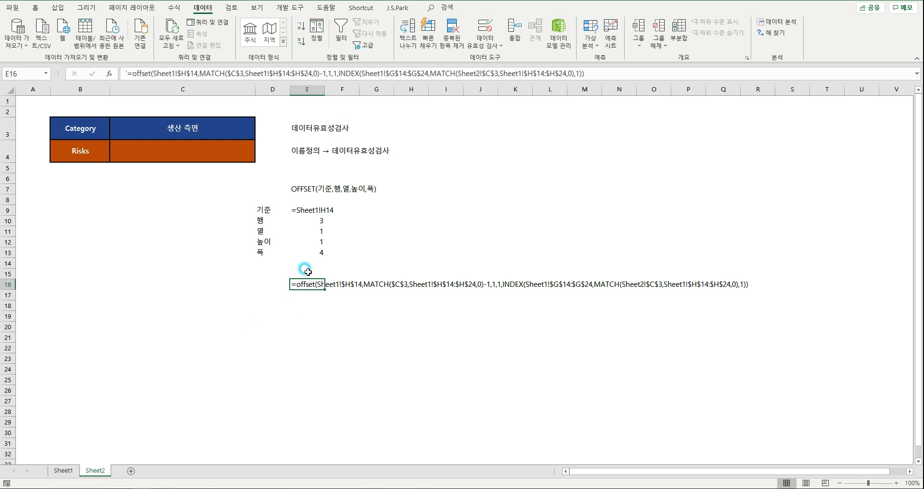
pyautogui.click(124, 75)
pyautogui.hotkey('ctrl', 'Return')
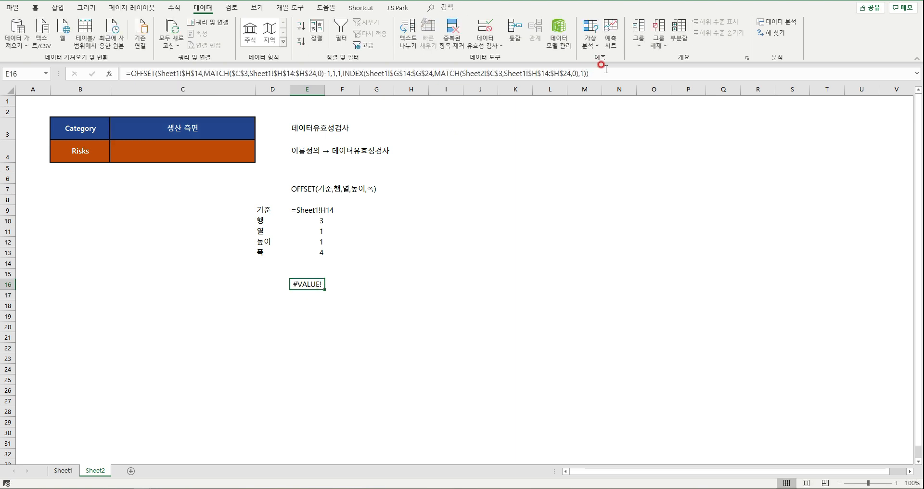
# Evaluate the whole OFFSET formula in E16 to inspect the returned array, and restore the formula.
pyautogui.moveTo(589, 74); pyautogui.dragTo(105, 105)
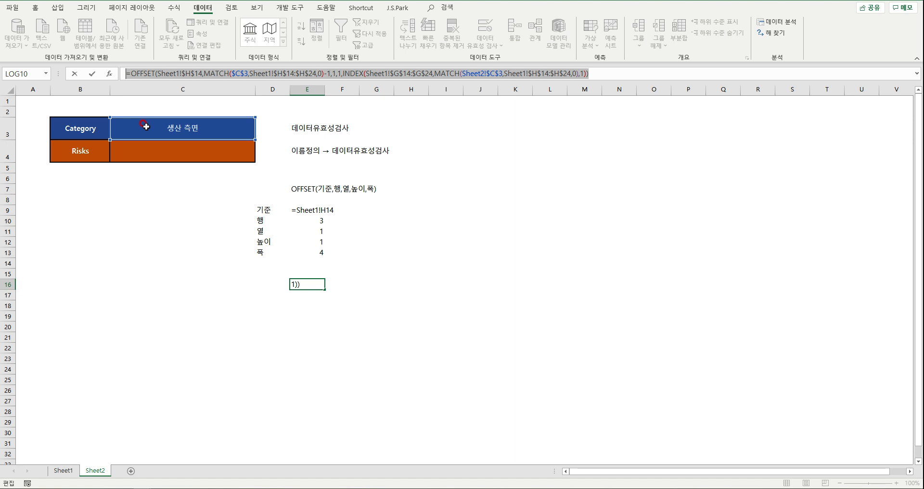
pyautogui.press('F9')
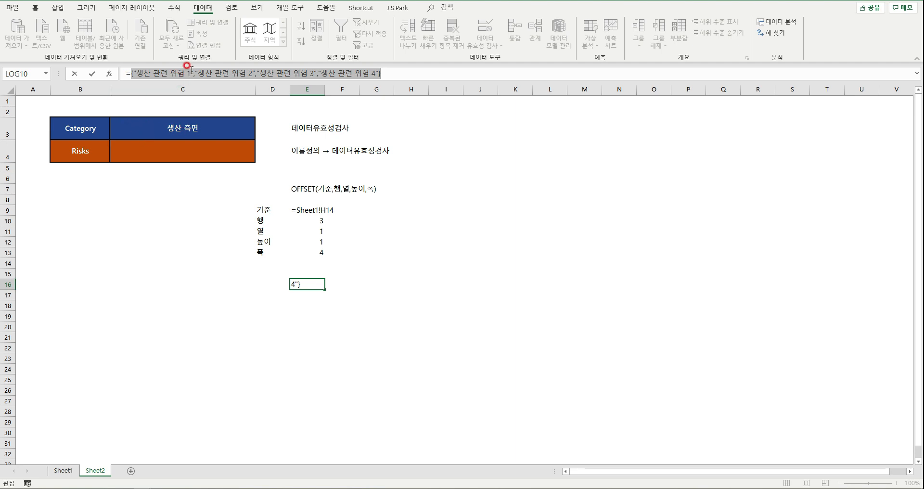
pyautogui.hotkey('ctrl', 'z')
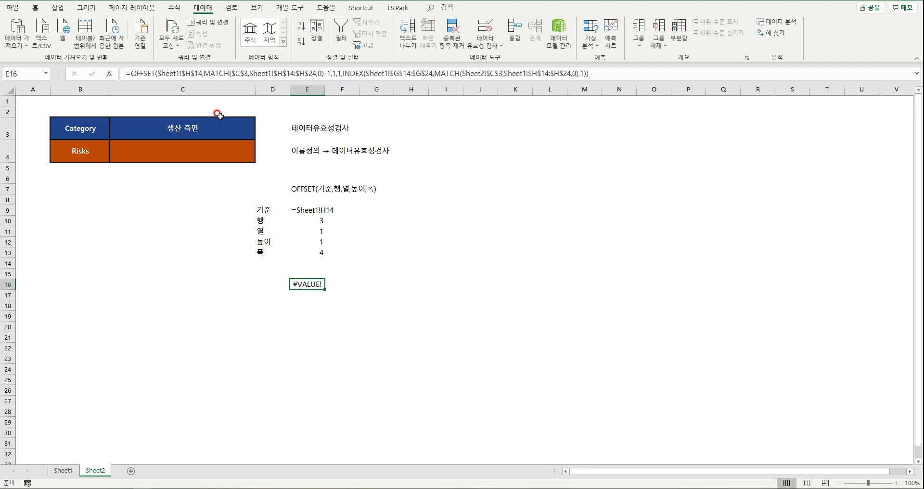
# Set the Category in C3 to 시장 측면 and evaluate the E16 formula for it, discarding the evaluated array.
pyautogui.click(241, 126)
pyautogui.click(259, 134)
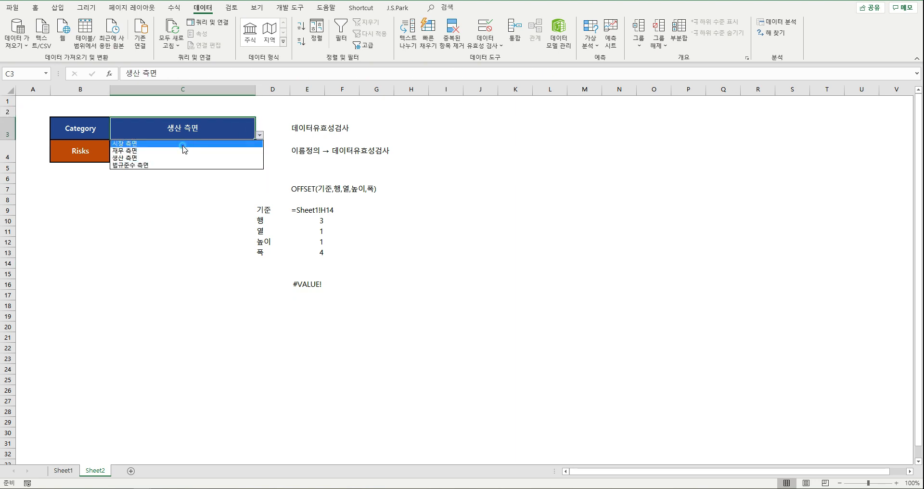
pyautogui.click(181, 148)
pyautogui.click(303, 284)
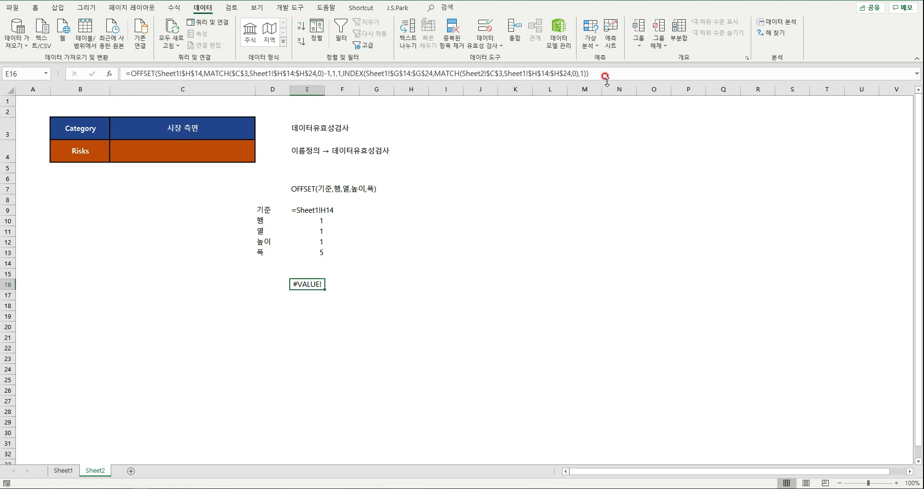
pyautogui.moveTo(605, 74); pyautogui.dragTo(20, 61)
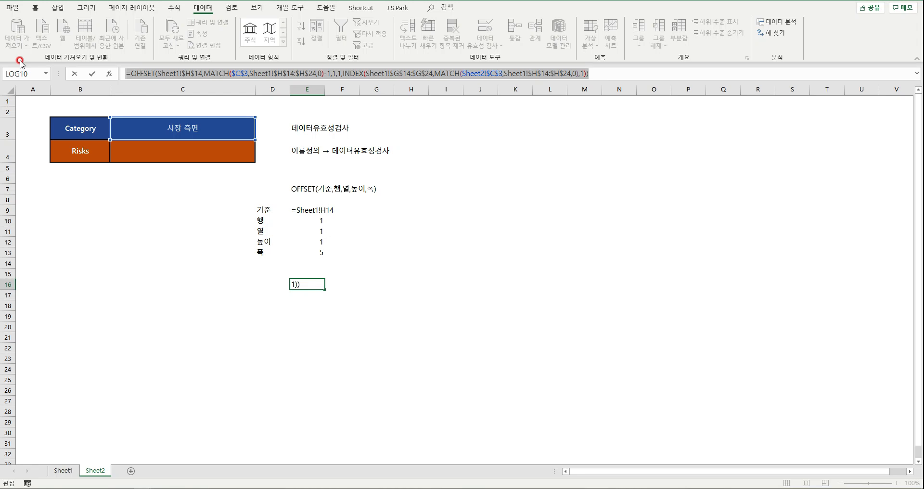
pyautogui.press('F9')
pyautogui.press('Escape')
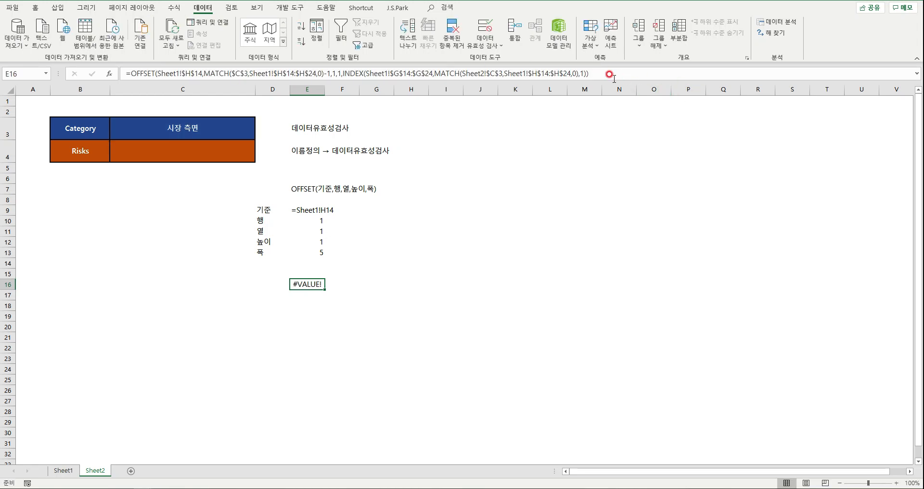
# Copy the complete OFFSET formula from E16 without changing the cell.
pyautogui.moveTo(590, 73); pyautogui.dragTo(68, 63)
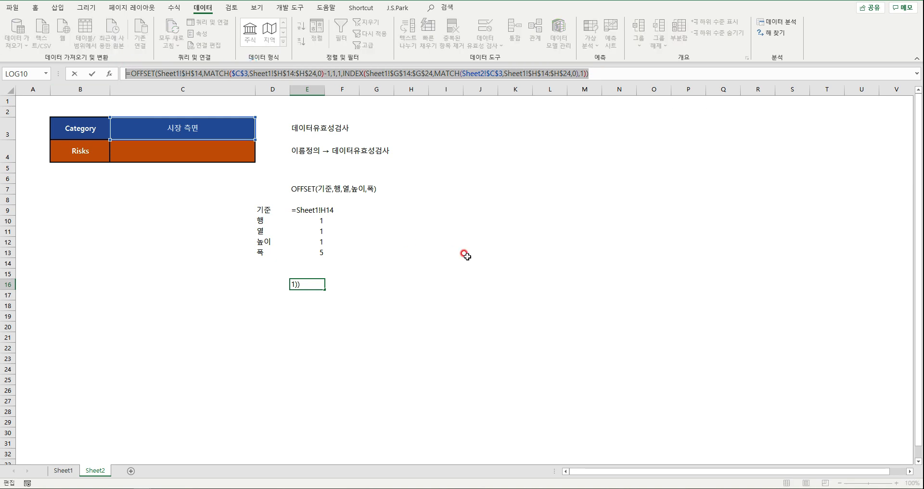
pyautogui.press('Escape')
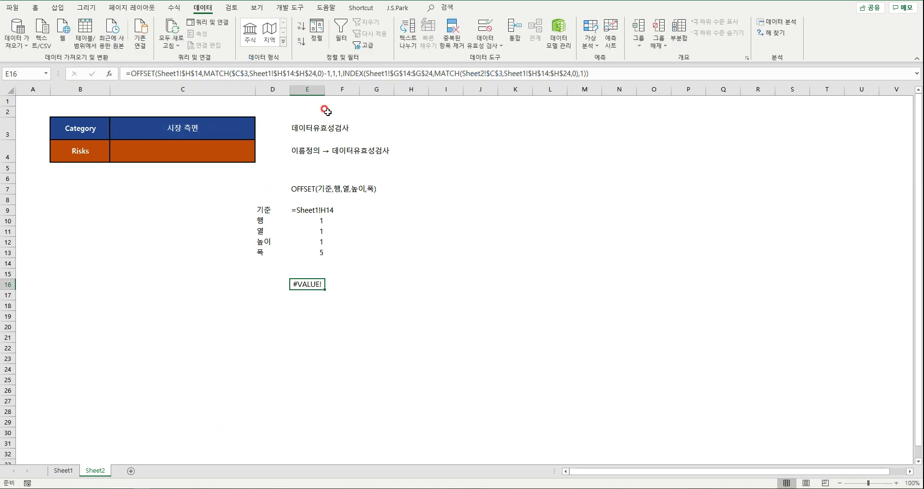
pyautogui.click(313, 153)
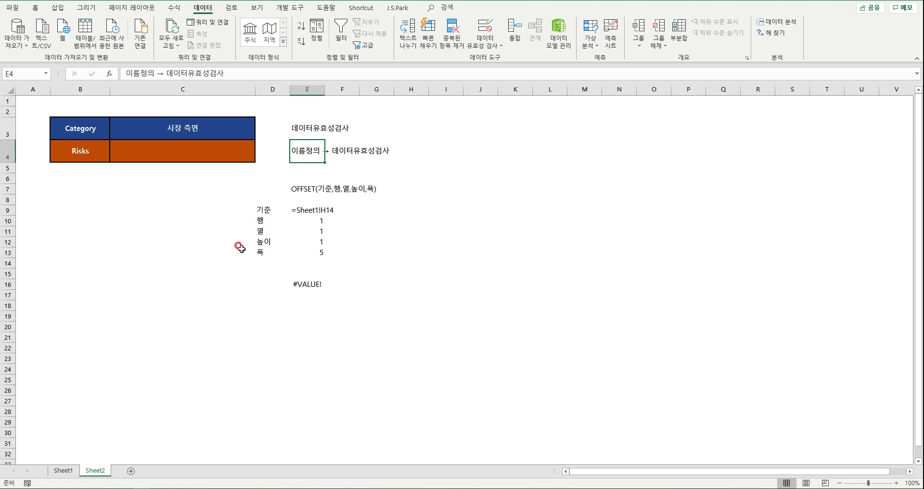
# Name the range C3:C4 on Sheet2 TEST as a demonstration of a defined name.
pyautogui.moveTo(91, 236); pyautogui.dragTo(122, 264)
pyautogui.moveTo(446, 232); pyautogui.dragTo(478, 244)
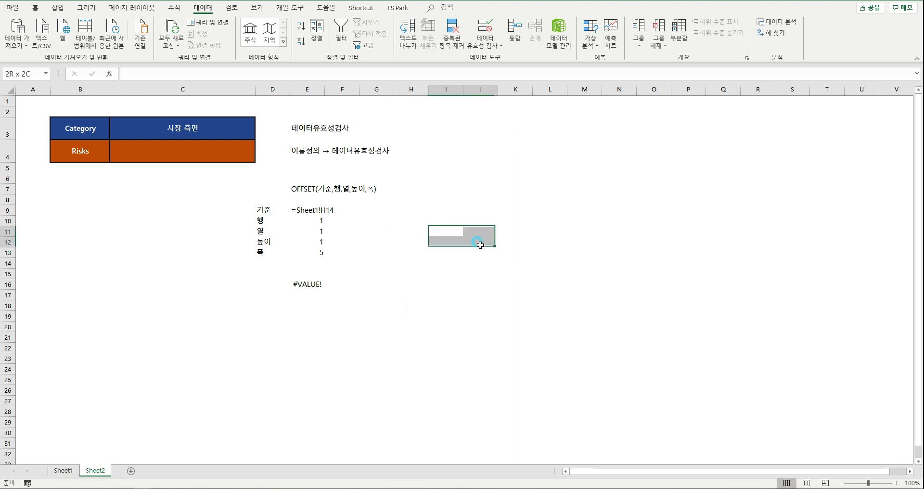
pyautogui.moveTo(186, 130); pyautogui.dragTo(186, 147)
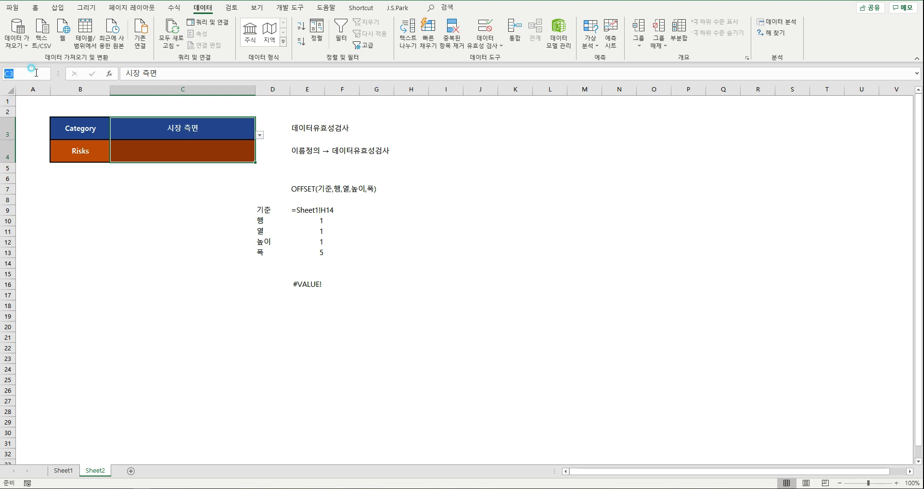
pyautogui.click(28, 72)
pyautogui.click(202, 151)
pyautogui.moveTo(196, 136); pyautogui.dragTo(198, 146)
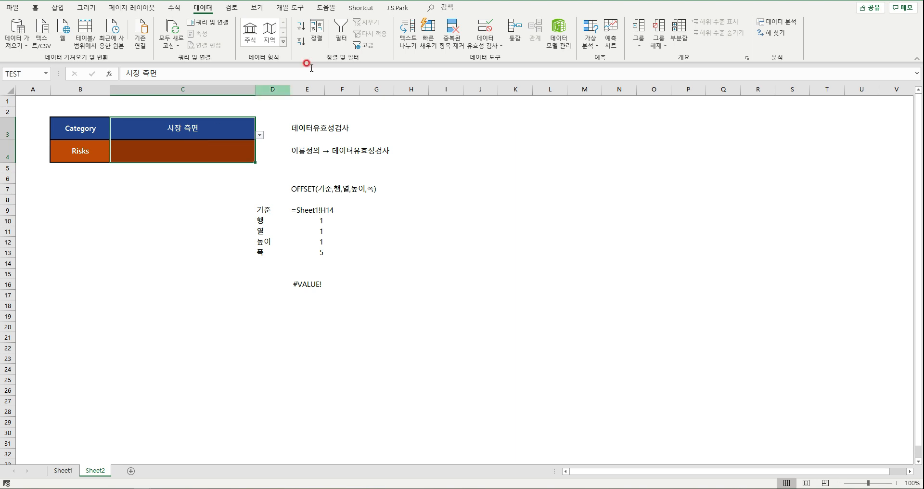
# Delete the defined name TEST from the workbook's names.
pyautogui.click(202, 9)
pyautogui.click(174, 8)
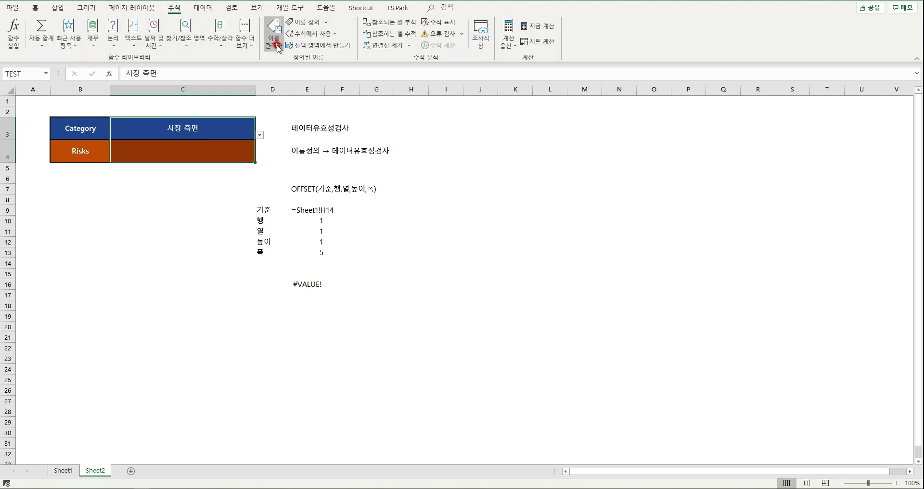
pyautogui.click(273, 34)
pyautogui.click(469, 152)
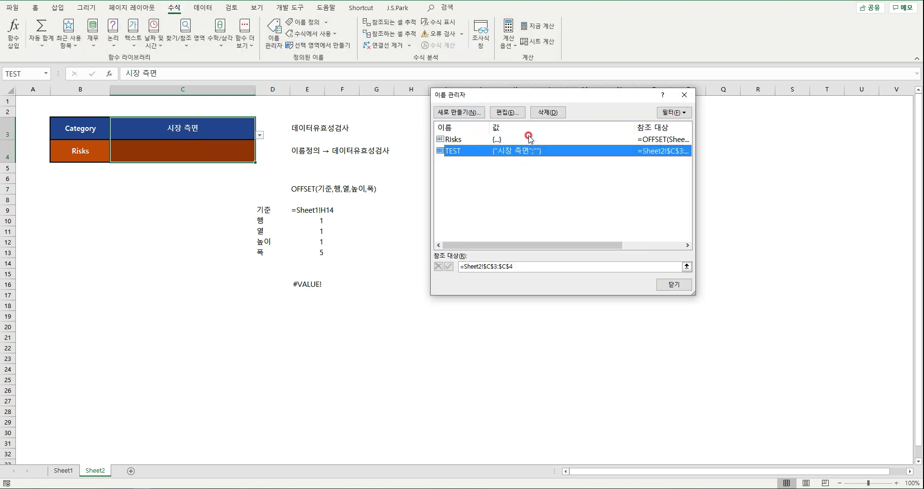
pyautogui.click(538, 113)
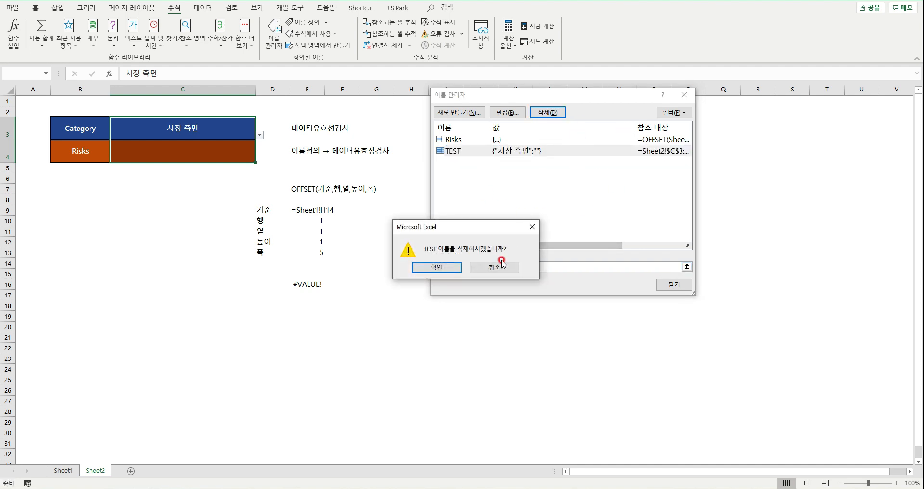
pyautogui.click(448, 271)
# Delete the existing defined name Risks so it can be rebuilt.
pyautogui.click(484, 140)
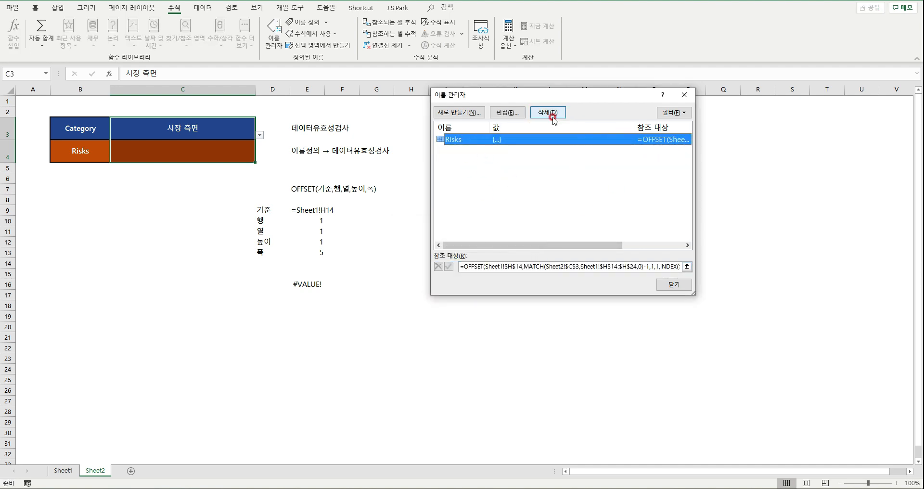
pyautogui.click(548, 114)
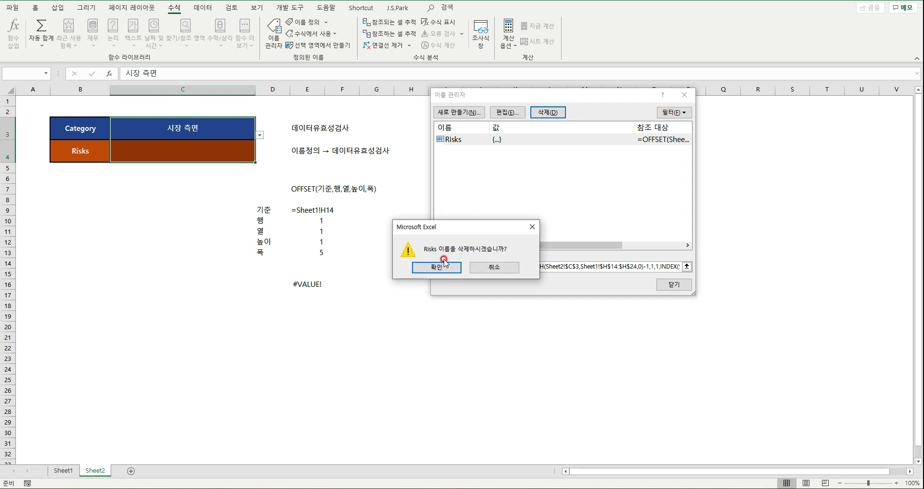
pyautogui.click(443, 264)
# Define a workbook-scoped name Risks referring to C3:C4 on Sheet2 and check the range it covers.
pyautogui.click(466, 113)
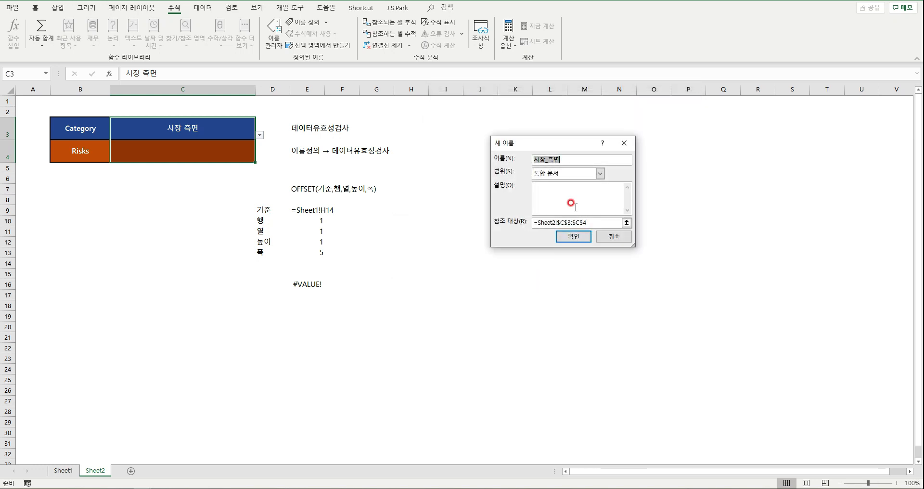
pyautogui.write('Risks')
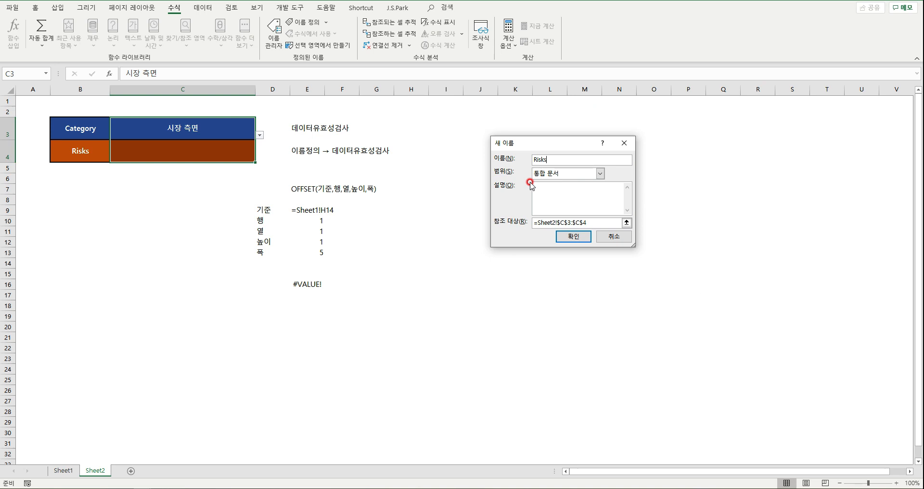
pyautogui.click(595, 226)
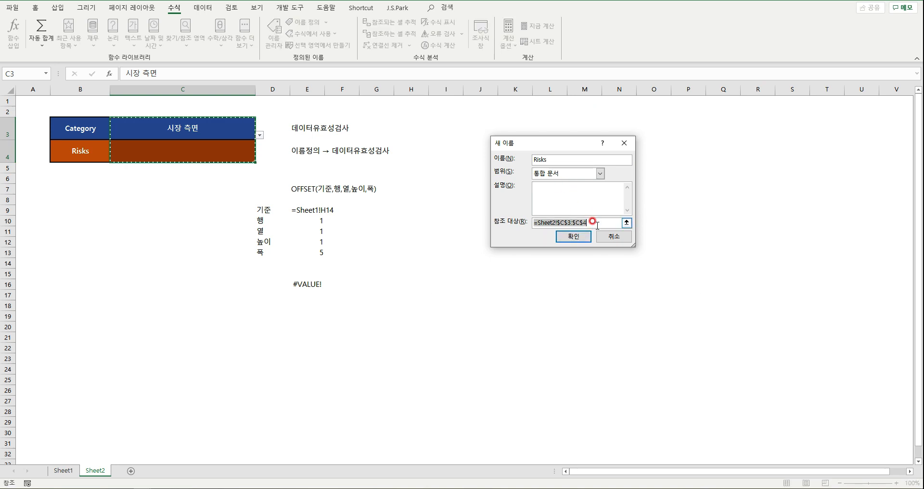
pyautogui.click(573, 236)
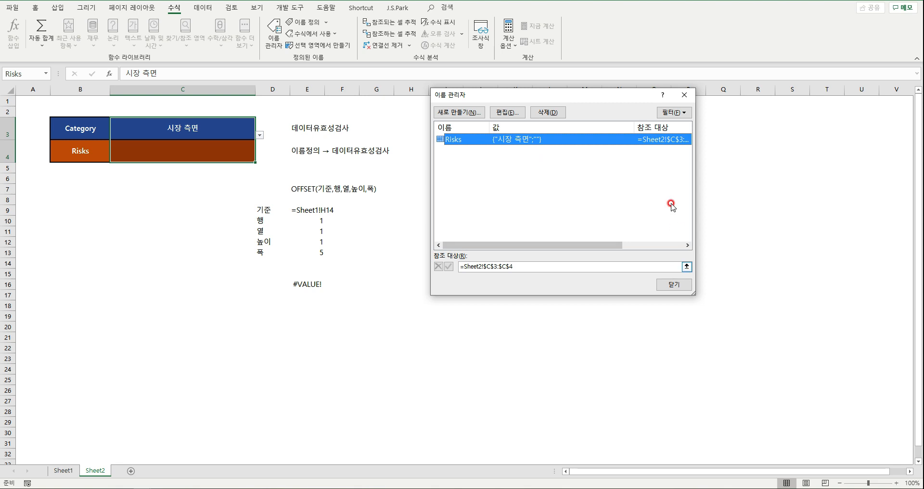
pyautogui.click(686, 266)
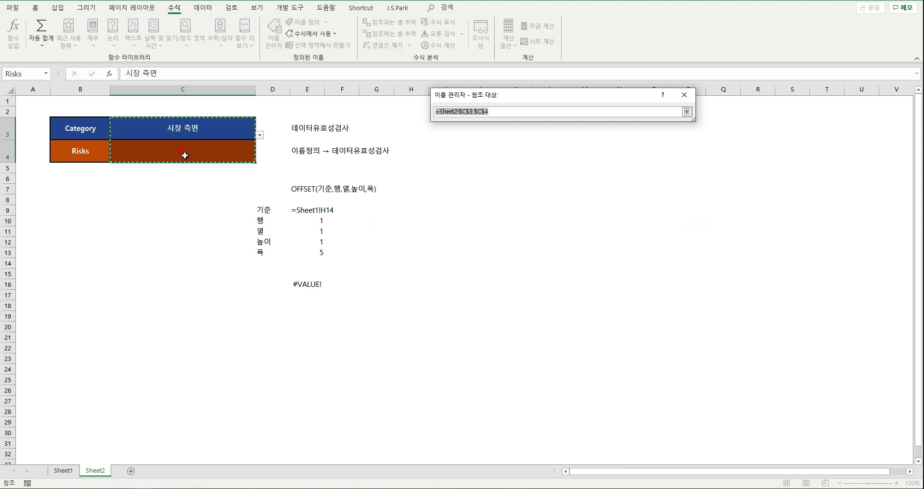
pyautogui.press('Escape')
pyautogui.press('Escape')
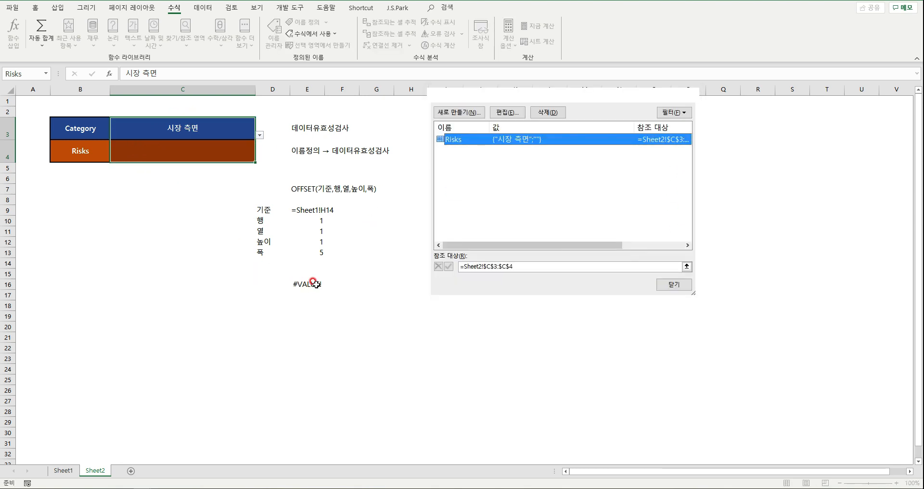
# Copy the full OFFSET formula from E16 again, leaving the cell unedited.
pyautogui.click(313, 283)
pyautogui.click(626, 71)
pyautogui.moveTo(626, 70); pyautogui.dragTo(124, 74)
pyautogui.press('Escape')
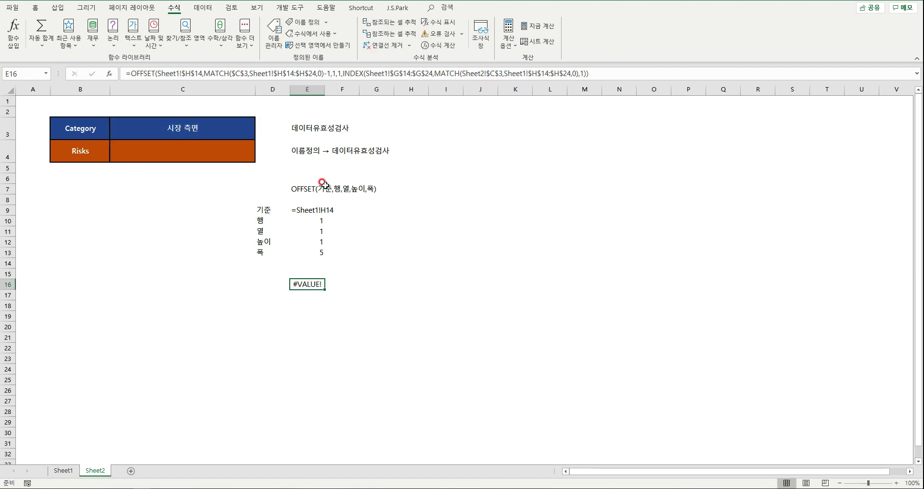
# Edit the name Risks so that it refers to the copied OFFSET formula instead of a fixed range.
pyautogui.click(247, 146)
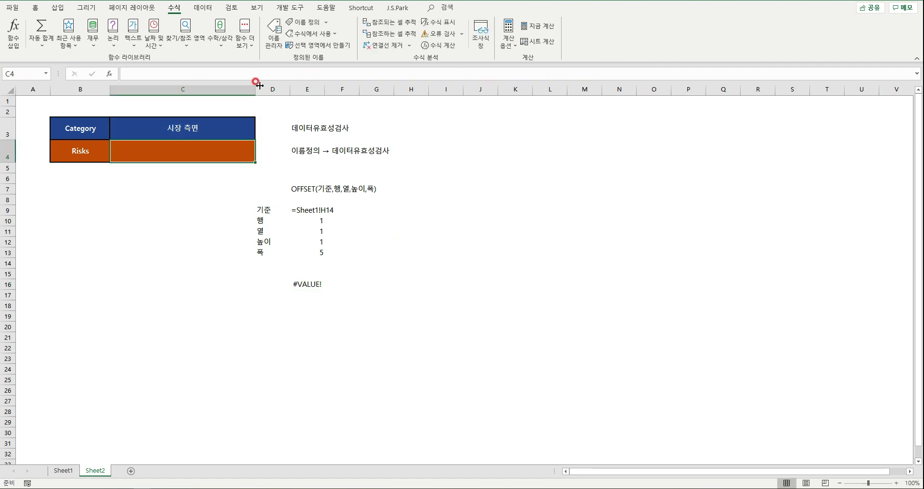
pyautogui.click(274, 36)
pyautogui.click(507, 112)
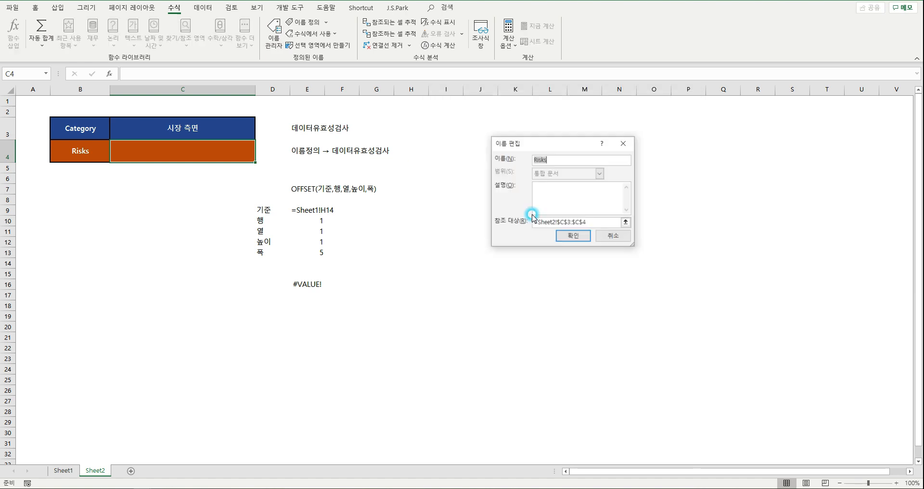
pyautogui.click(610, 222)
pyautogui.hotkey('ctrl', 'v')
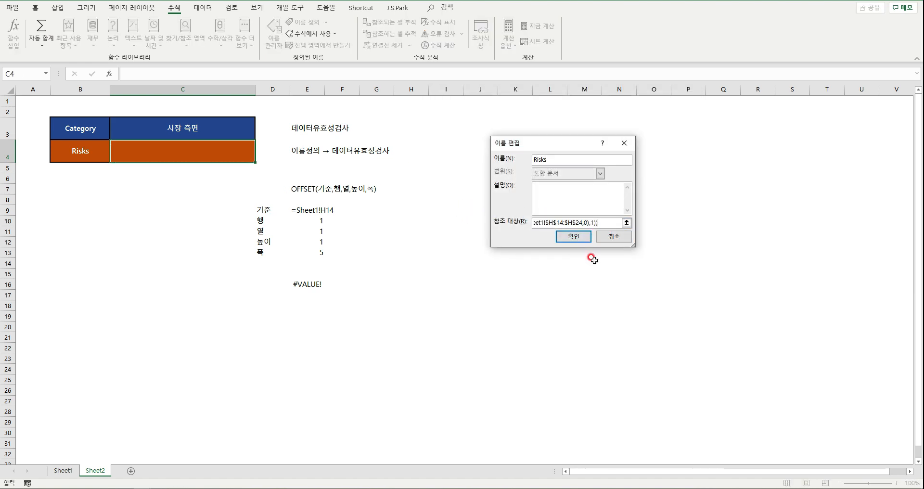
pyautogui.click(586, 236)
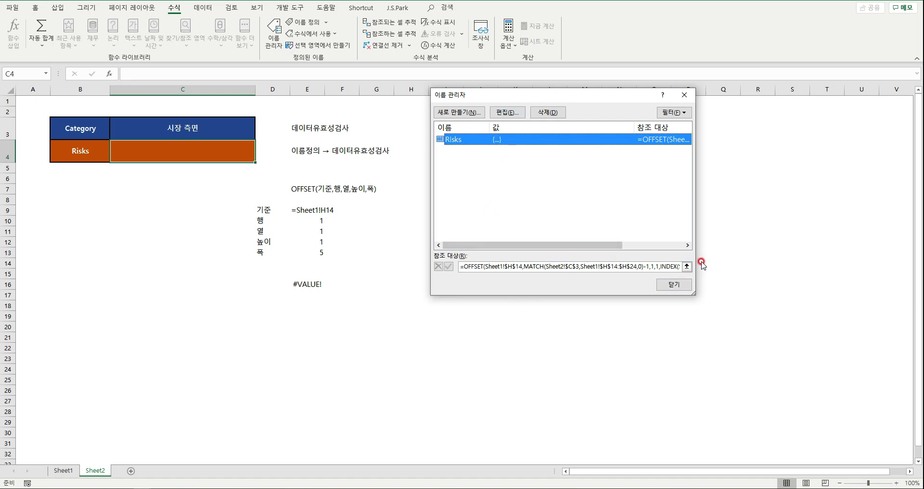
# Check which Sheet1 range the name Risks refers to for the current category.
pyautogui.click(687, 266)
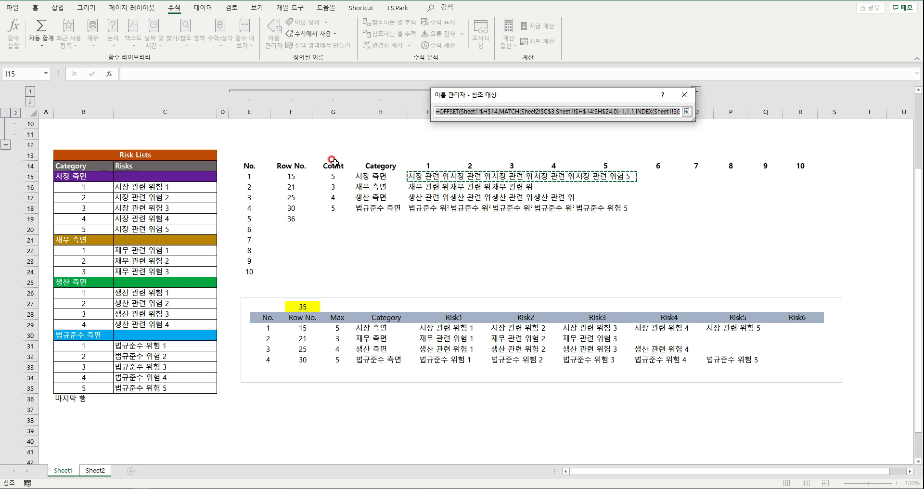
pyautogui.press('Return')
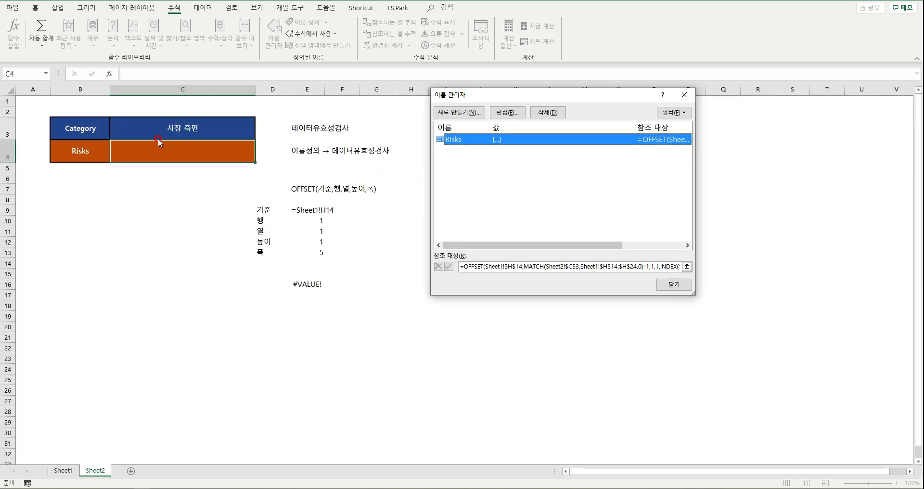
pyautogui.press('Escape')
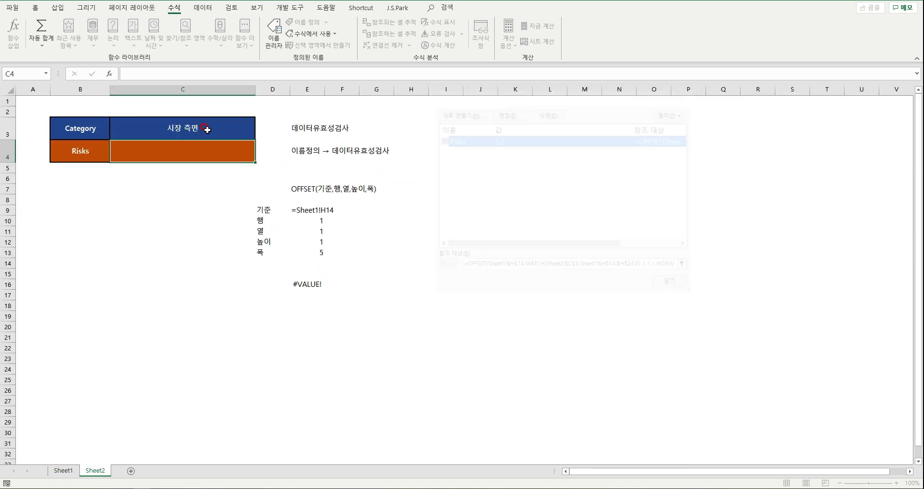
# Switch the Category in C3 to 법규준수 측면 and check which Sheet1 range the name Risks refers to.
pyautogui.click(240, 129)
pyautogui.click(259, 135)
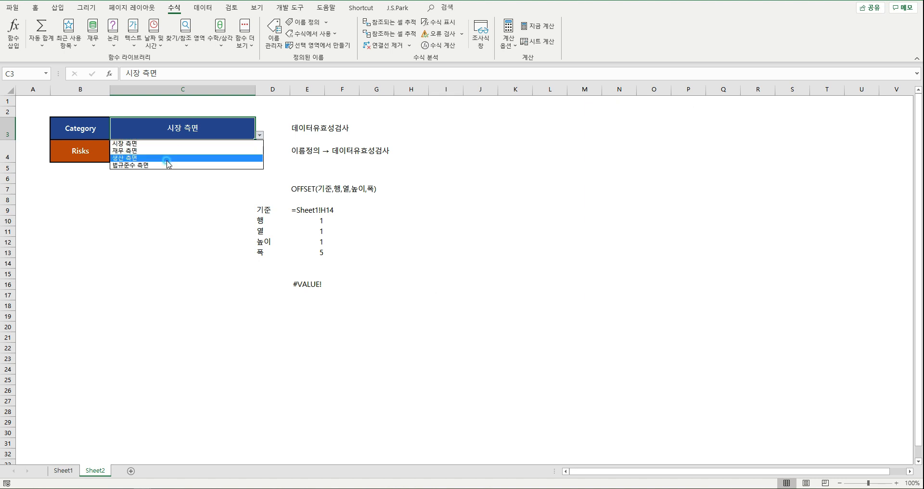
pyautogui.click(169, 165)
pyautogui.click(273, 33)
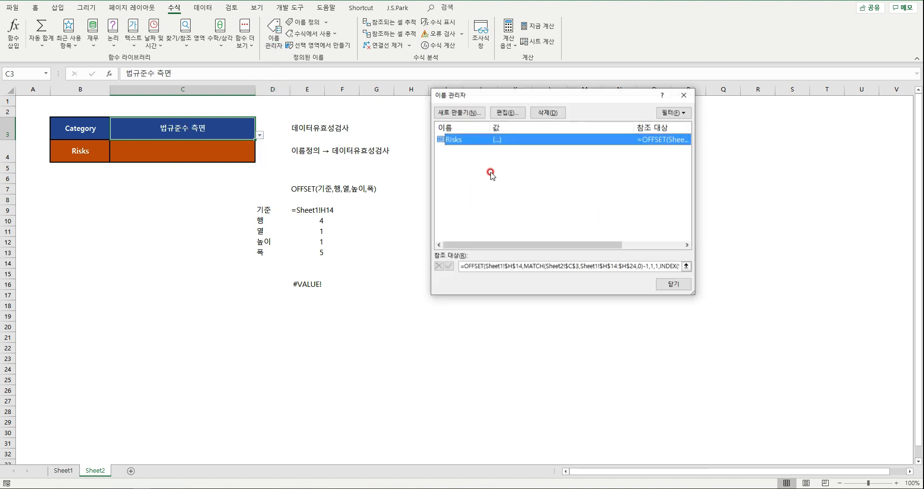
pyautogui.click(686, 266)
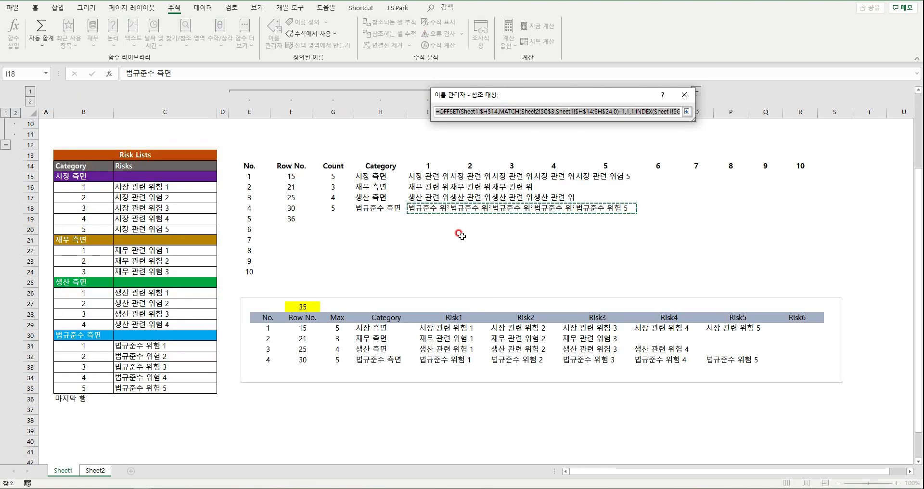
pyautogui.press('Escape')
pyautogui.press('Escape')
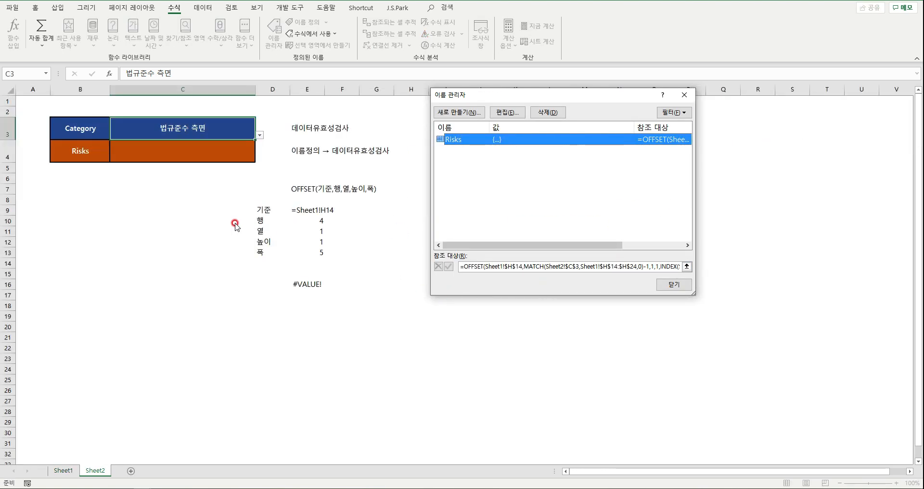
pyautogui.press('Escape')
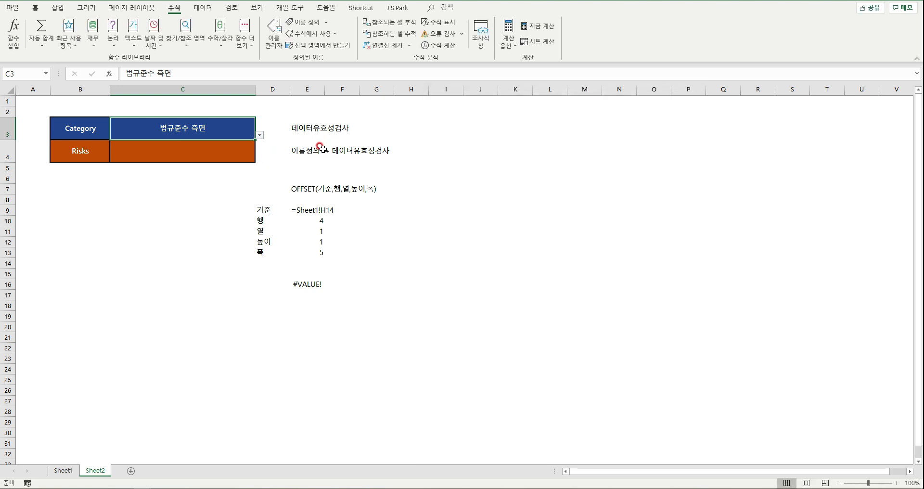
# Apply list data validation to the Risks cell C4 with =risks as the source.
pyautogui.click(321, 148)
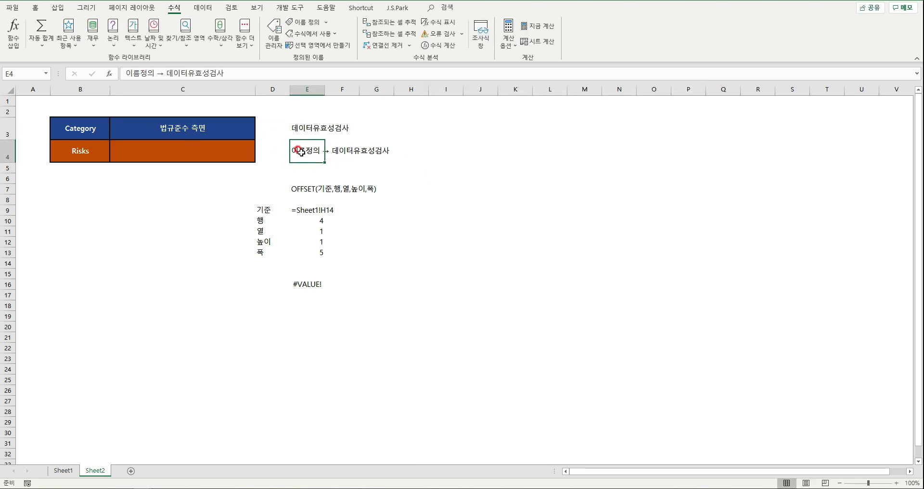
pyautogui.click(210, 151)
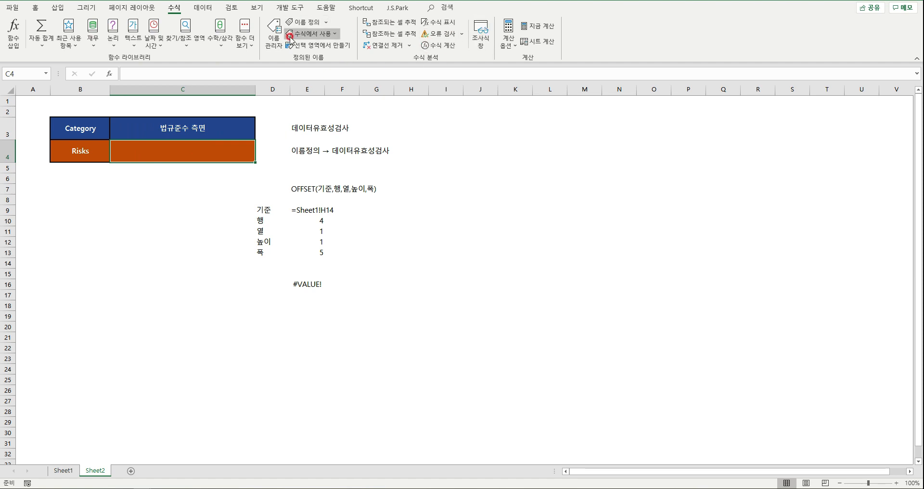
pyautogui.click(202, 10)
pyautogui.click(495, 40)
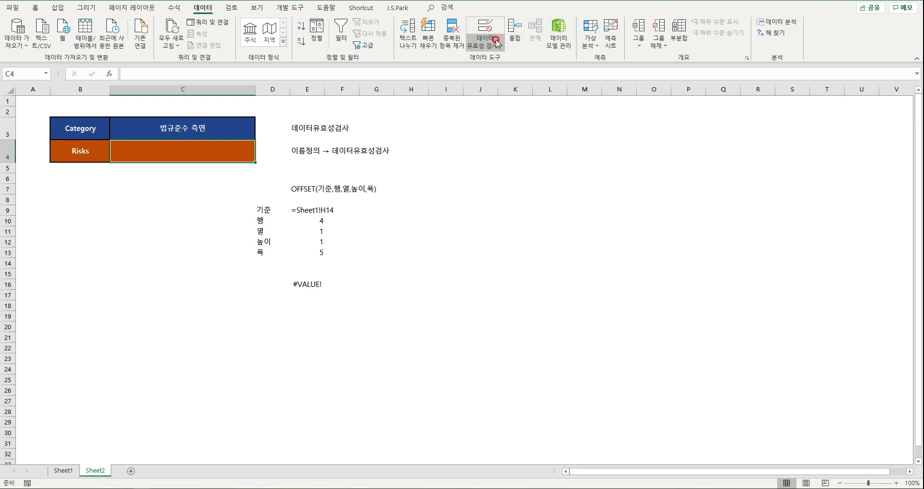
pyautogui.click(498, 58)
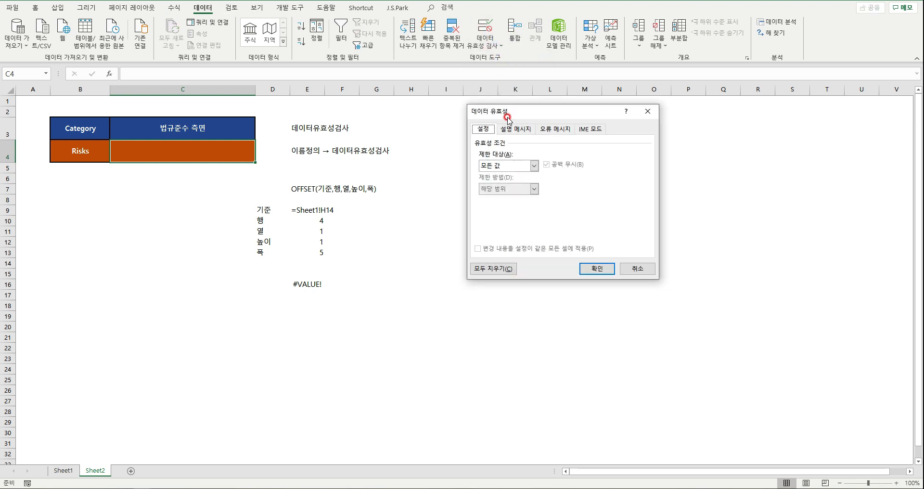
pyautogui.click(521, 166)
pyautogui.click(526, 197)
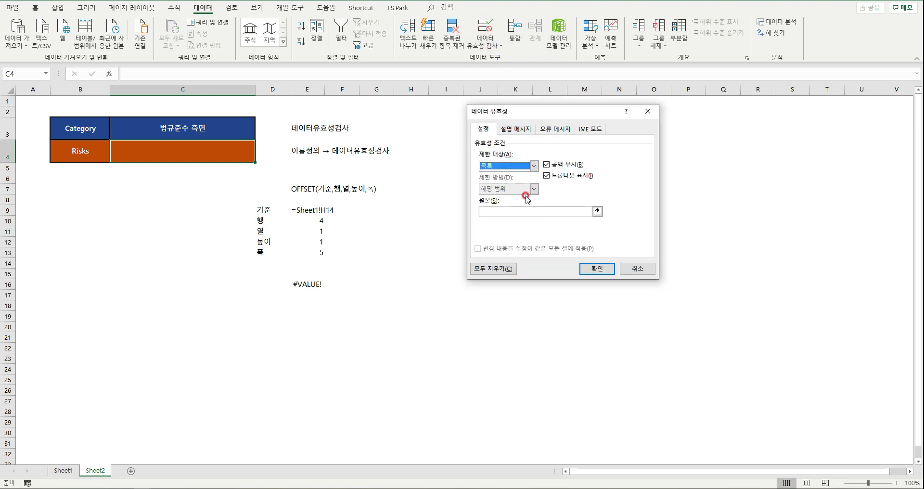
pyautogui.click(514, 208)
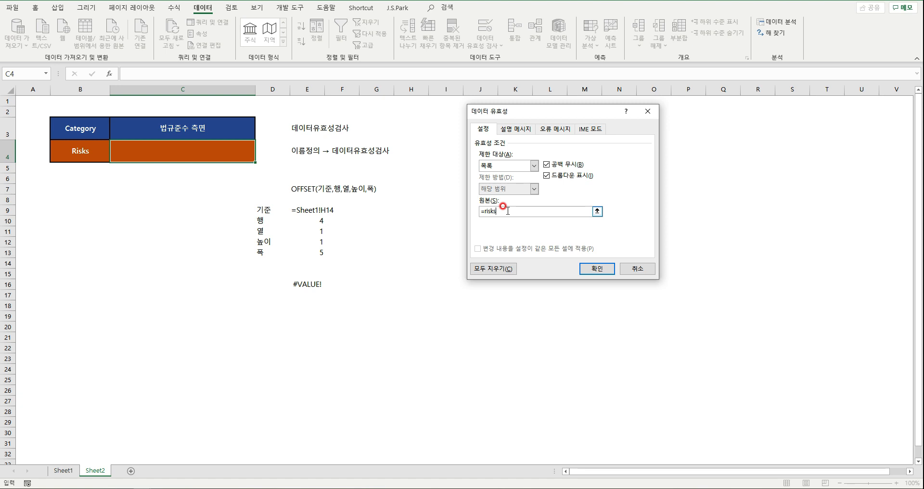
pyautogui.press('Return')
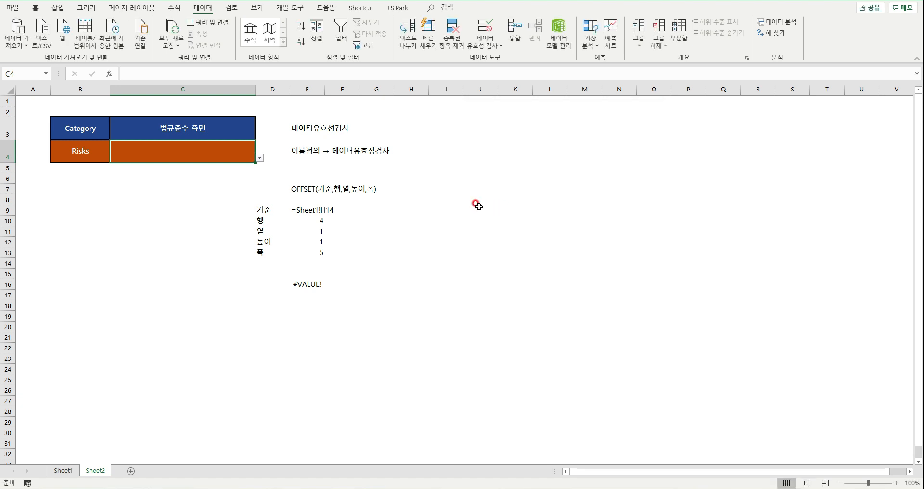
# Test the dropdown in C4 by choosing 법규준수 위험 2.
pyautogui.click(259, 152)
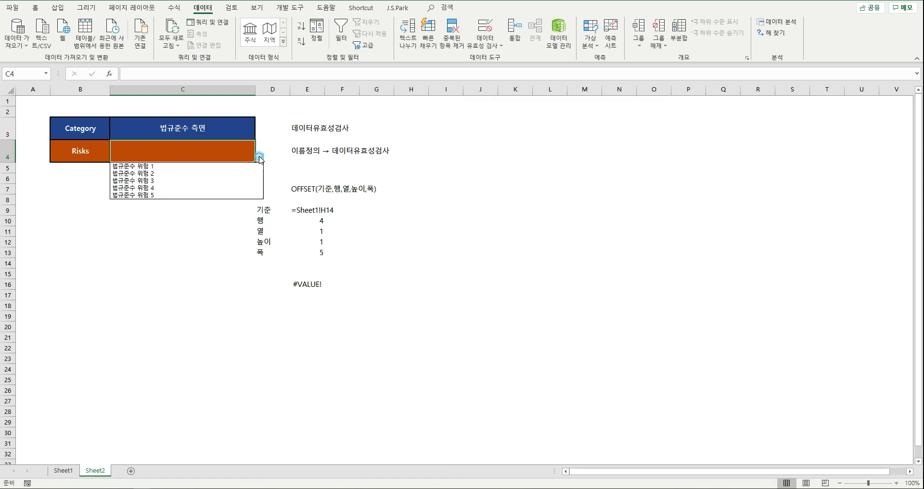
pyautogui.click(189, 173)
pyautogui.click(208, 199)
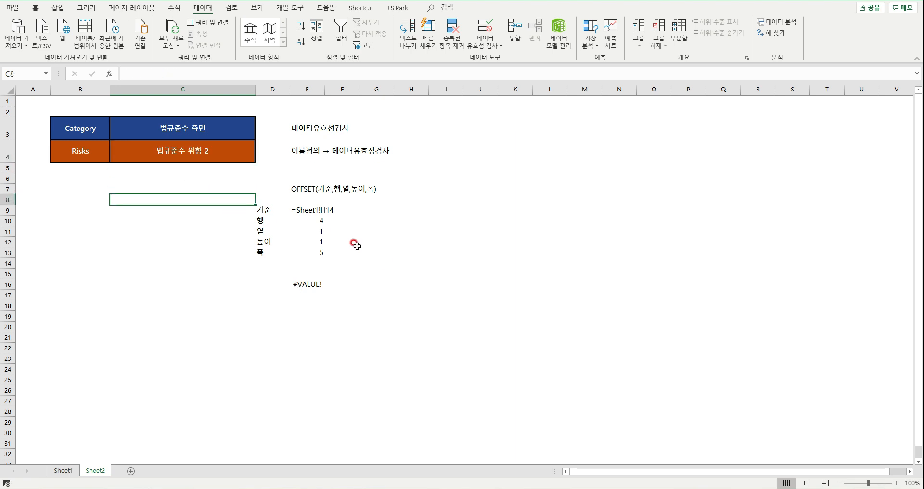
pyautogui.click(234, 185)
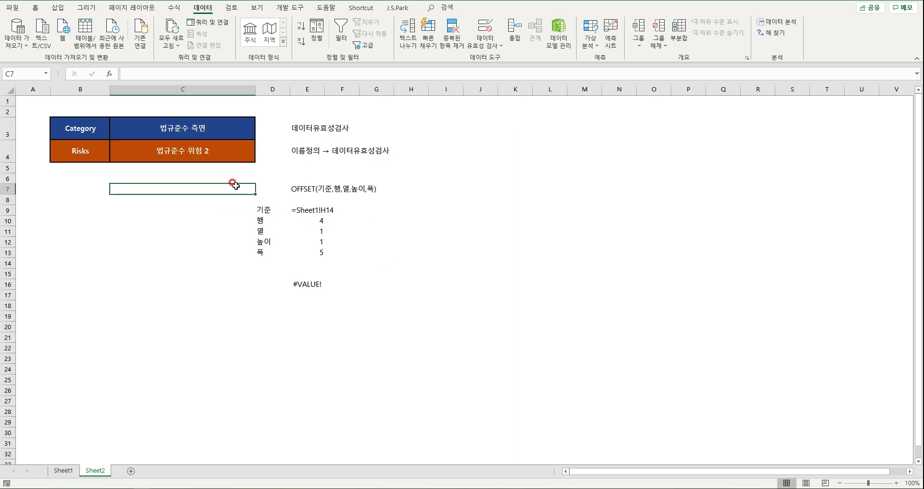
# Change the Category in C3 to 재무 측면.
pyautogui.click(242, 136)
pyautogui.click(259, 135)
pyautogui.click(195, 152)
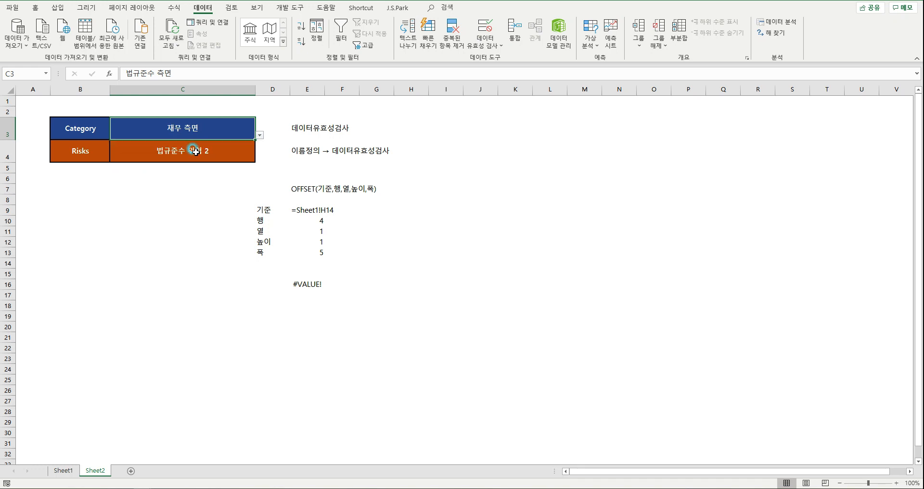
pyautogui.click(200, 196)
# Choose 재무 관련 위험 2 from the Risks dropdown in C4.
pyautogui.click(239, 156)
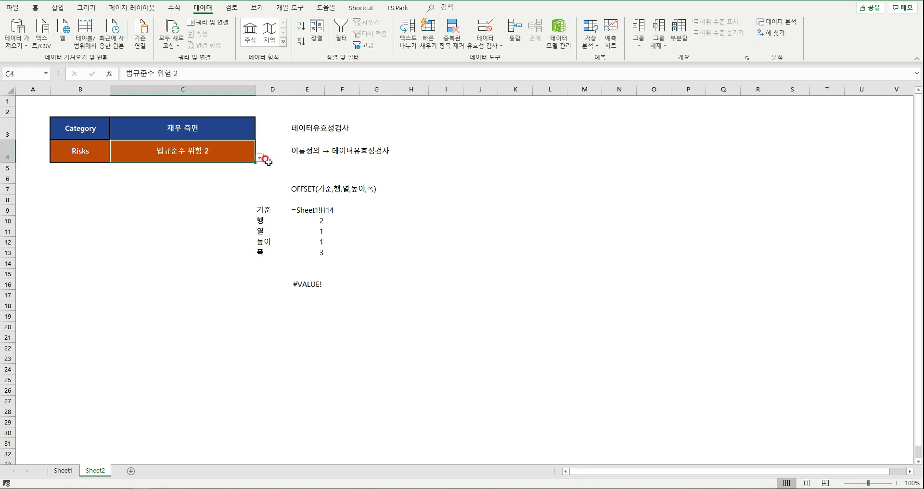
pyautogui.click(262, 160)
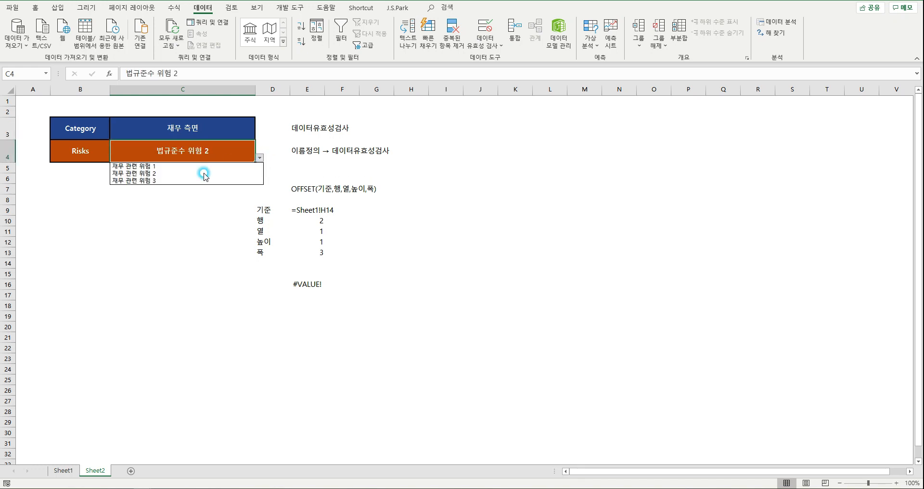
pyautogui.click(176, 179)
pyautogui.click(199, 201)
pyautogui.click(225, 157)
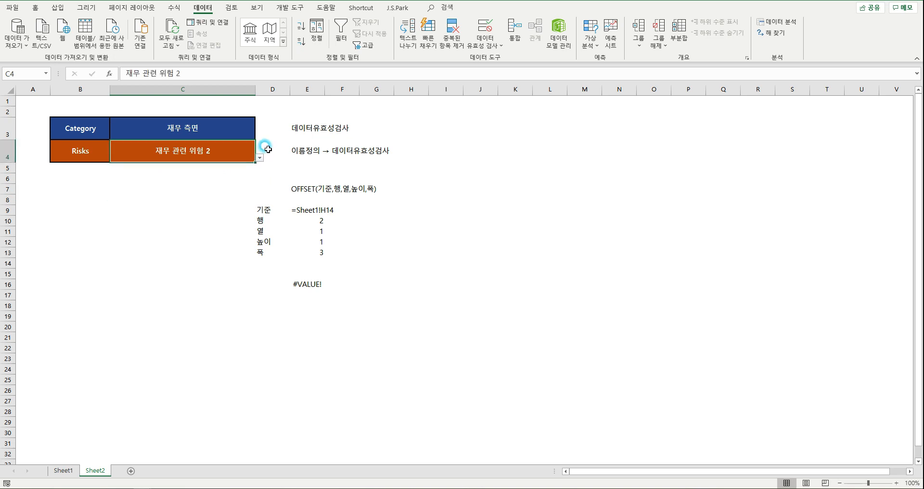
# Change the Category in C3 to 생산 측면.
pyautogui.click(237, 127)
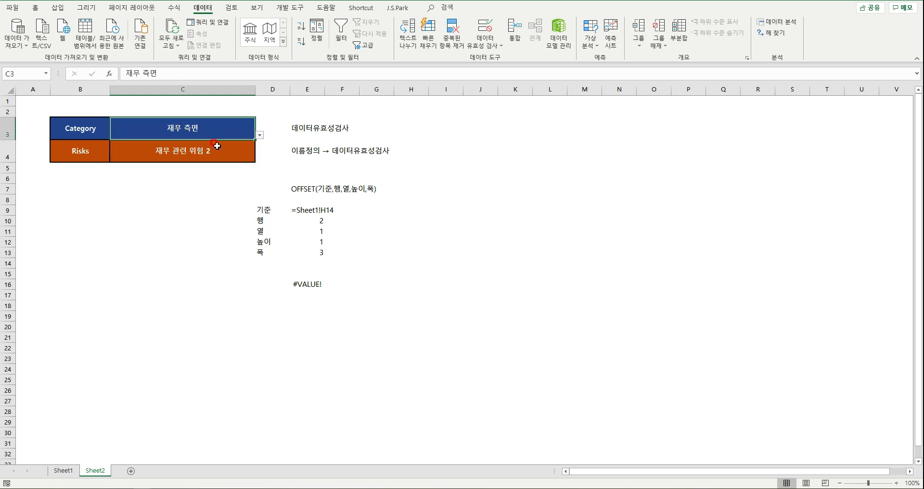
pyautogui.click(217, 146)
pyautogui.click(212, 124)
pyautogui.click(259, 136)
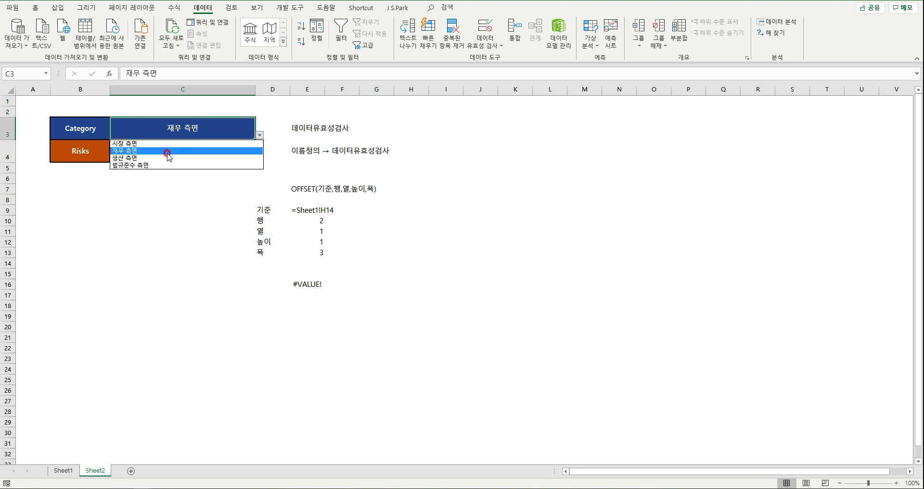
pyautogui.click(166, 156)
pyautogui.click(209, 188)
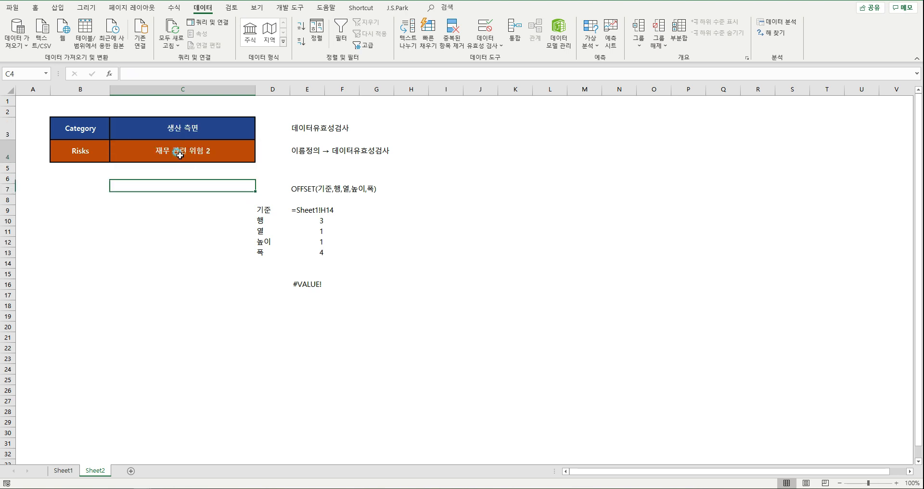
# Review the Risks dropdown options offered in C4 for the 생산 측면 category.
pyautogui.click(182, 152)
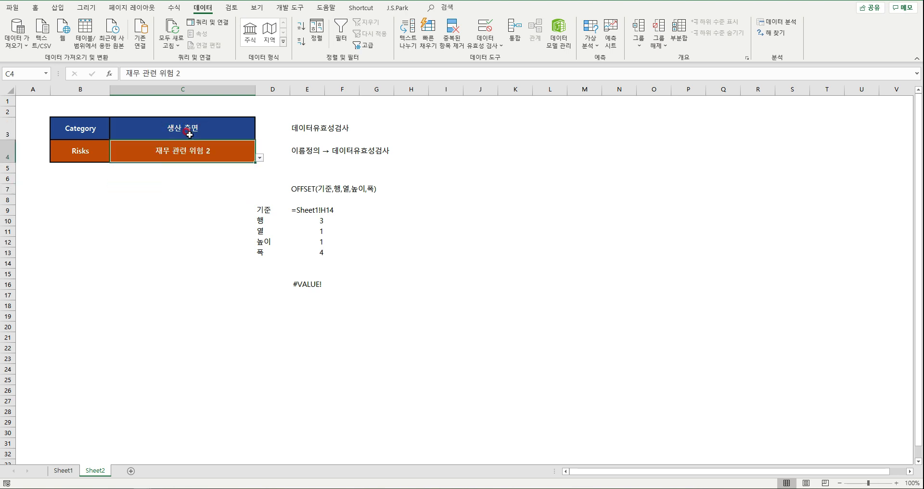
pyautogui.click(259, 159)
pyautogui.moveTo(151, 169); pyautogui.dragTo(159, 198)
# Circle the invalid data on Sheet2 using the data validation marking option.
pyautogui.click(172, 124)
pyautogui.click(172, 177)
pyautogui.click(174, 200)
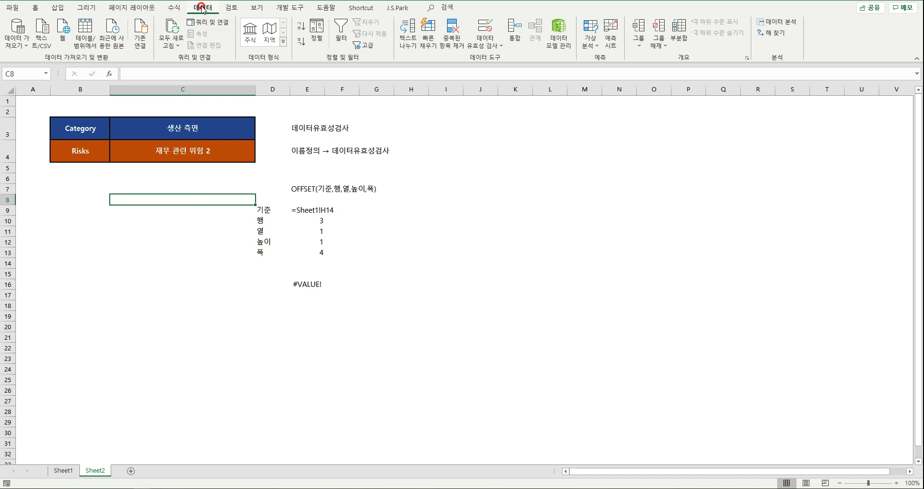
pyautogui.click(485, 42)
pyautogui.click(509, 73)
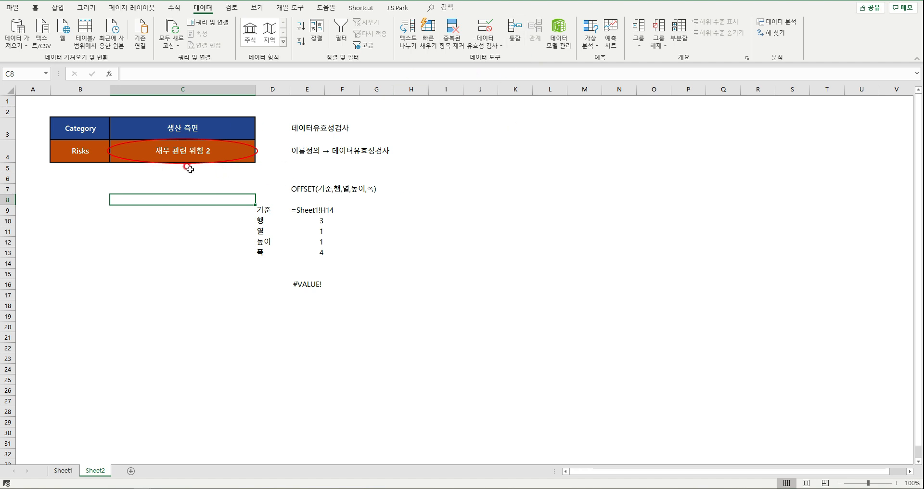
# Format the Risks row B4:C4 with a yellow fill and black font colour.
pyautogui.moveTo(78, 150); pyautogui.dragTo(178, 148)
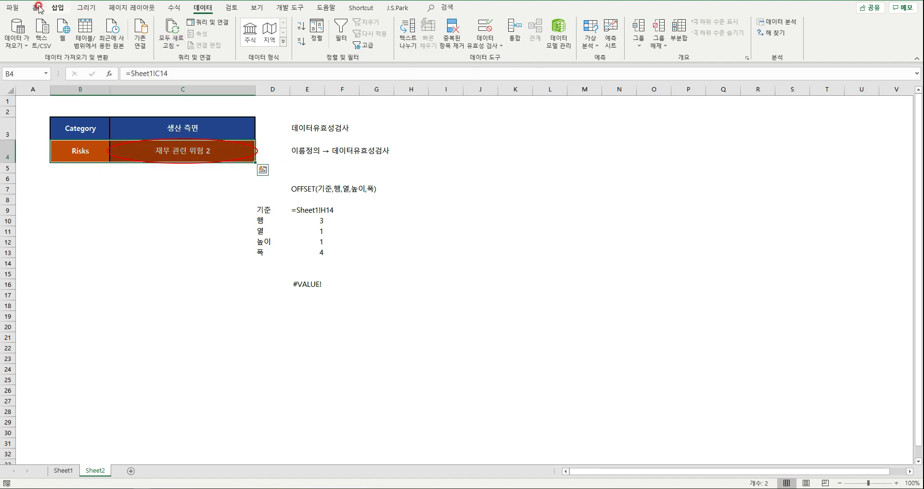
pyautogui.click(37, 7)
pyautogui.click(154, 42)
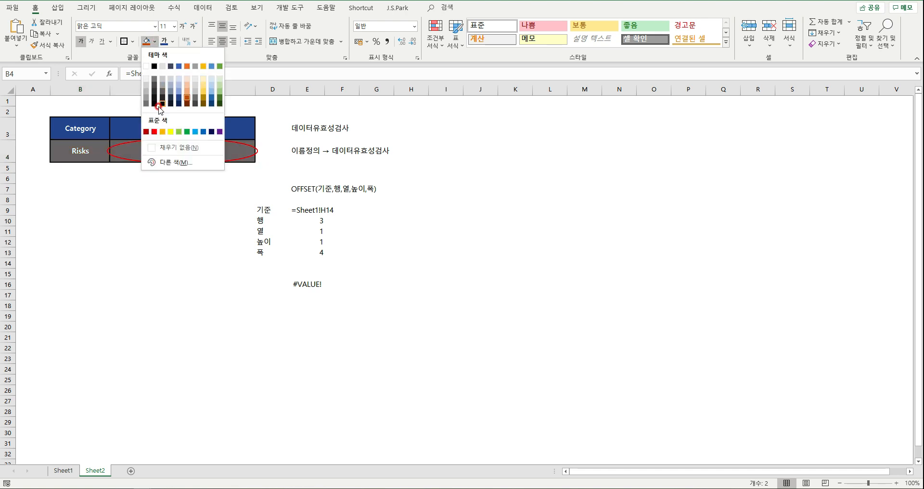
pyautogui.click(169, 131)
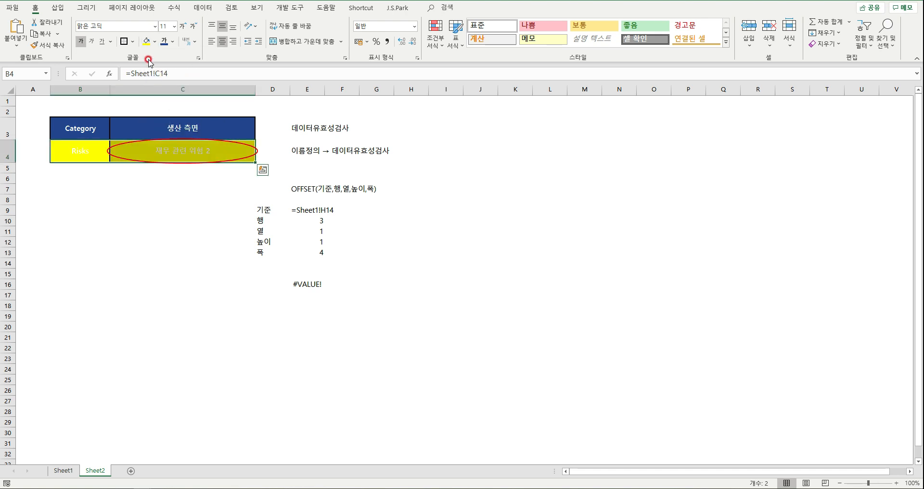
pyautogui.click(172, 41)
pyautogui.click(171, 80)
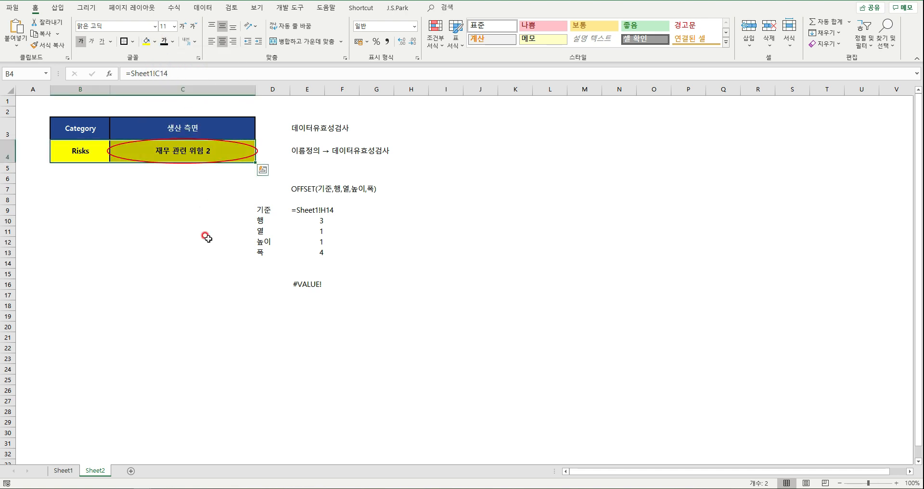
pyautogui.click(207, 241)
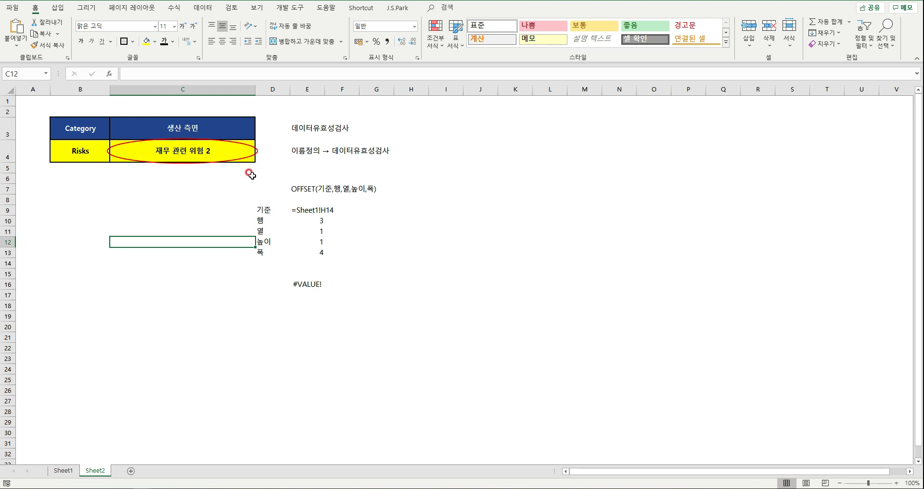
# Replace the mismatched Risks value in C4 with 생산 관련 위험 2 from its dropdown list.
pyautogui.click(187, 146)
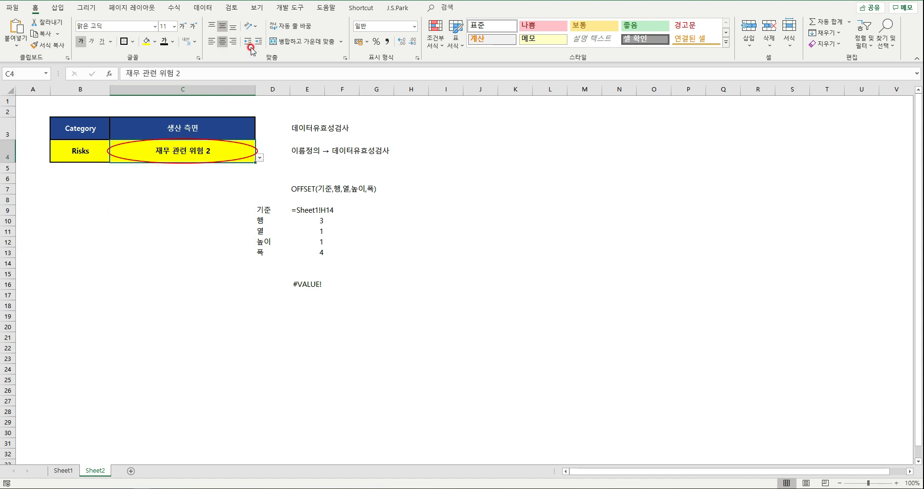
pyautogui.click(202, 8)
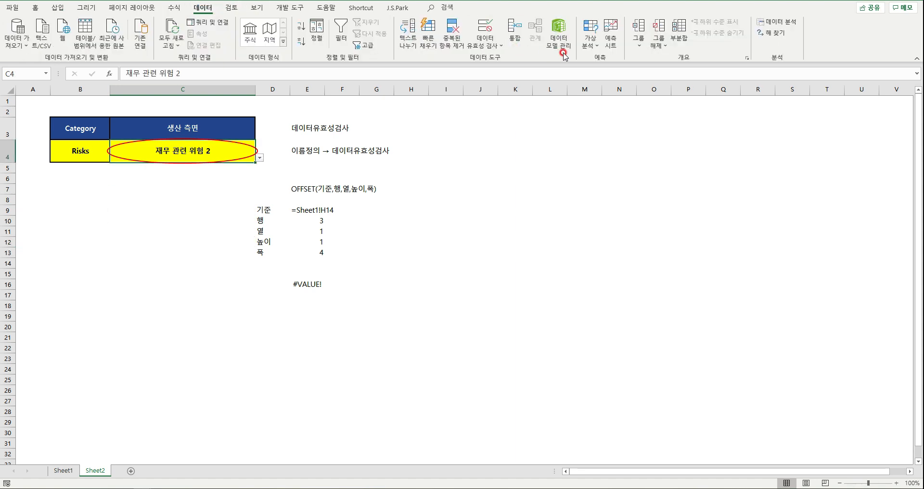
pyautogui.click(493, 49)
pyautogui.click(205, 152)
pyautogui.click(194, 180)
pyautogui.click(200, 155)
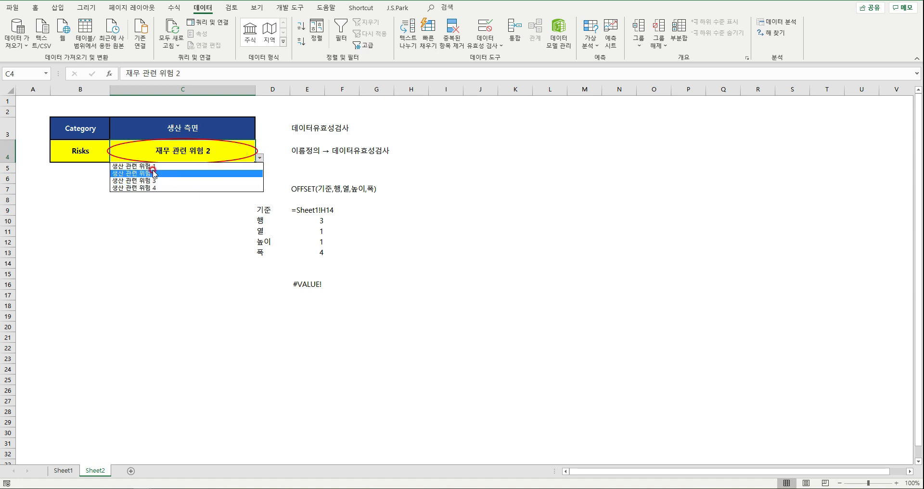
pyautogui.click(159, 173)
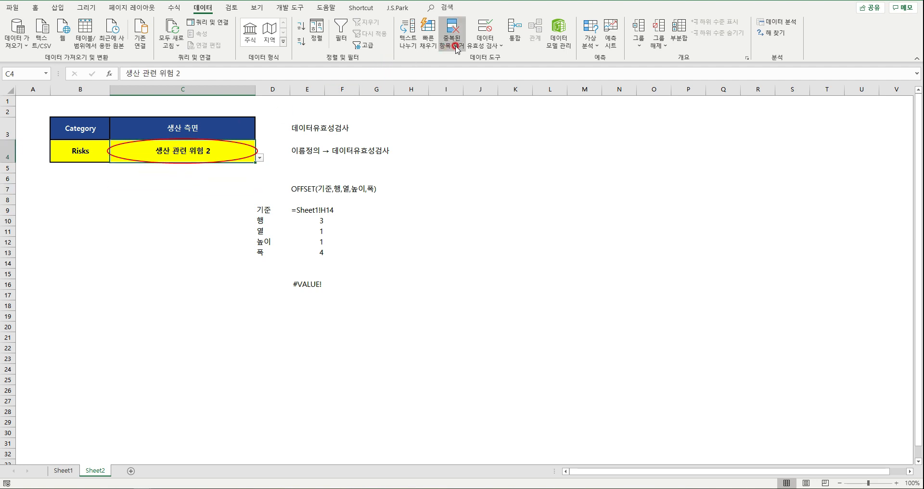
# Clear the validation circles from Sheet2.
pyautogui.click(489, 46)
pyautogui.click(505, 83)
pyautogui.click(176, 190)
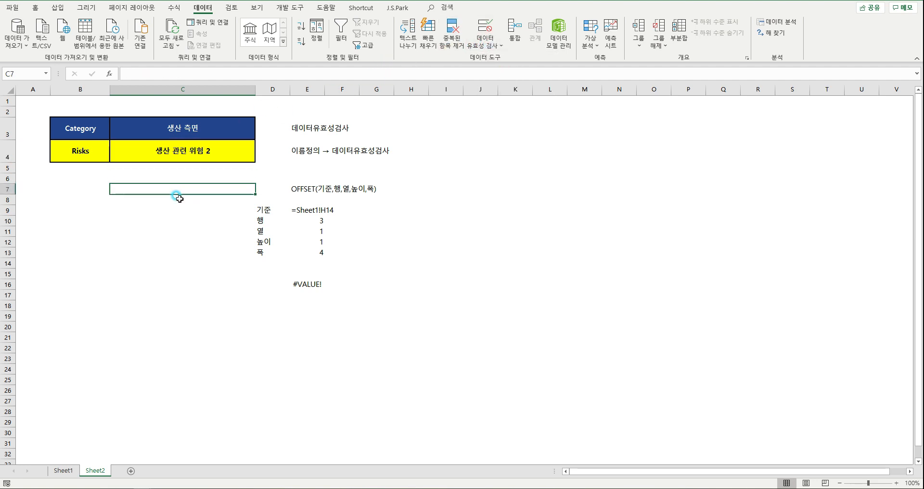
pyautogui.click(204, 231)
pyautogui.click(169, 209)
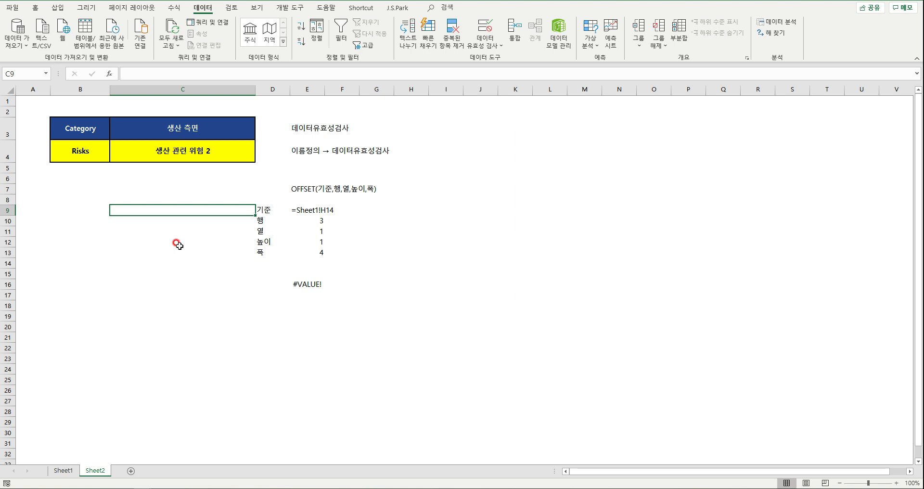
pyautogui.click(169, 197)
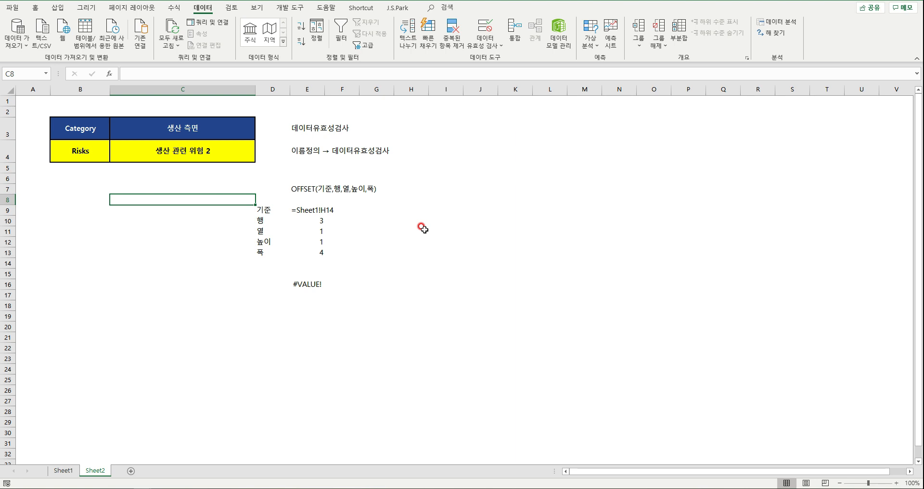
pyautogui.click(422, 229)
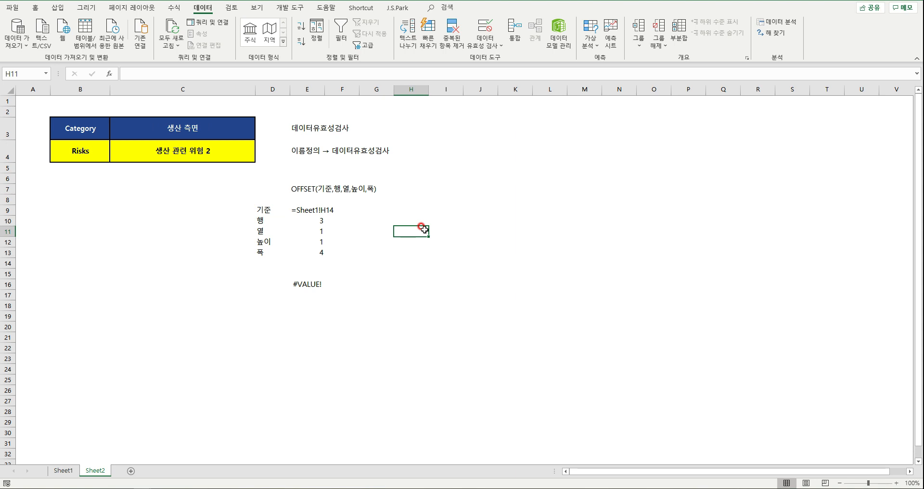
pyautogui.click(491, 158)
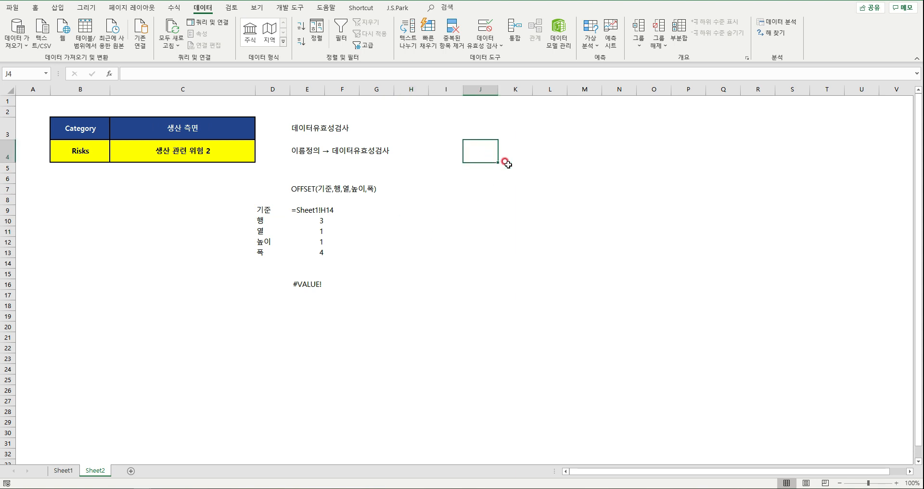
pyautogui.click(620, 212)
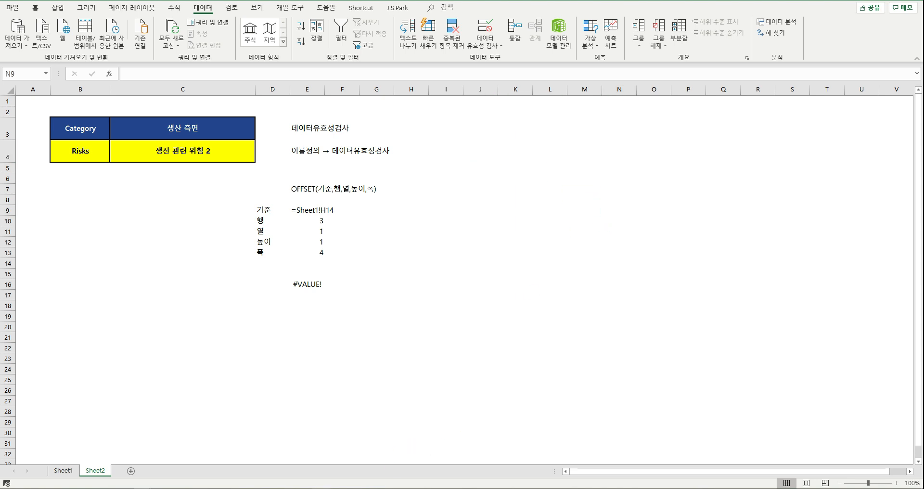
pyautogui.click(346, 475)
pyautogui.click(758, 488)
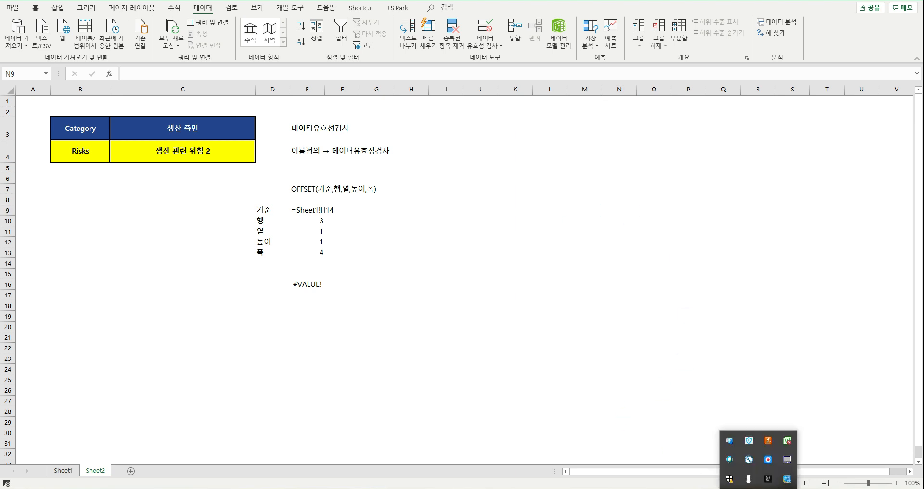